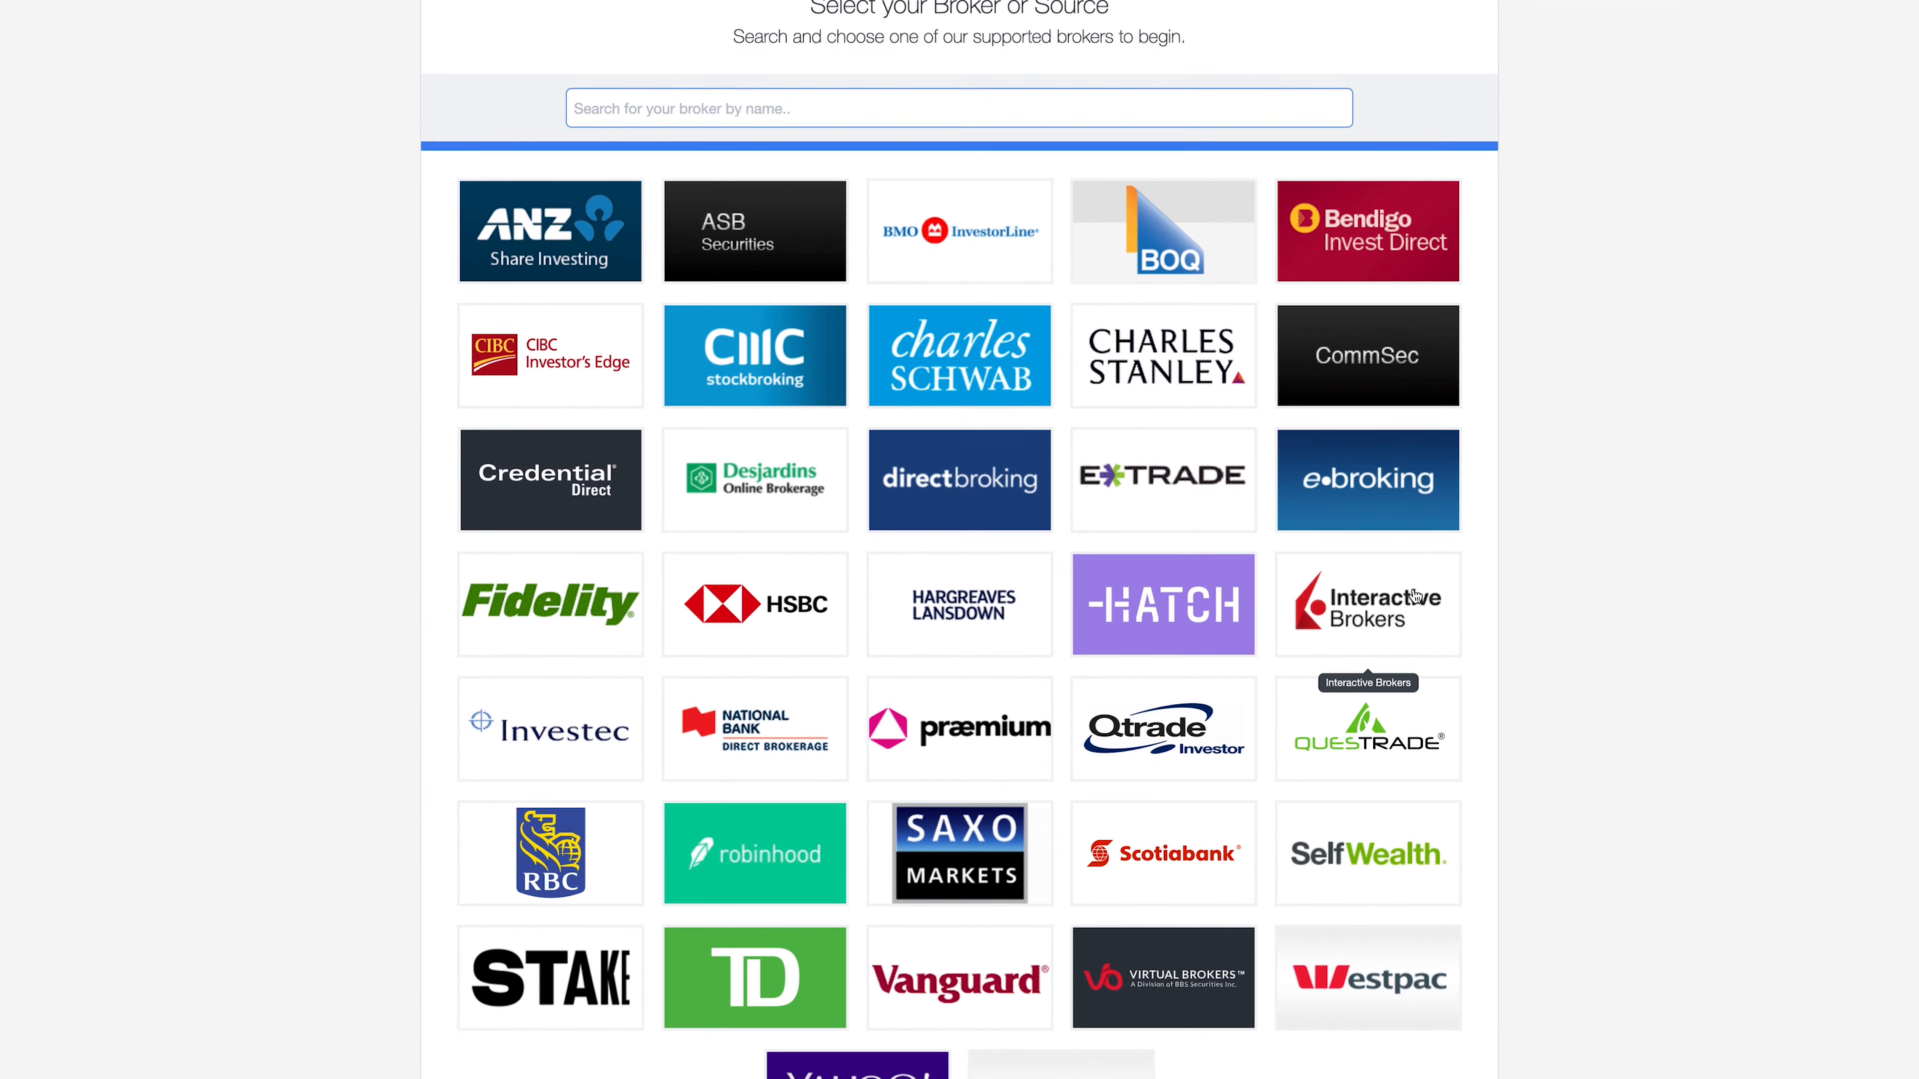
# Step: Look through the list of supported brokers on the broker import page
pyautogui.scroll(-1, 1416, 597)
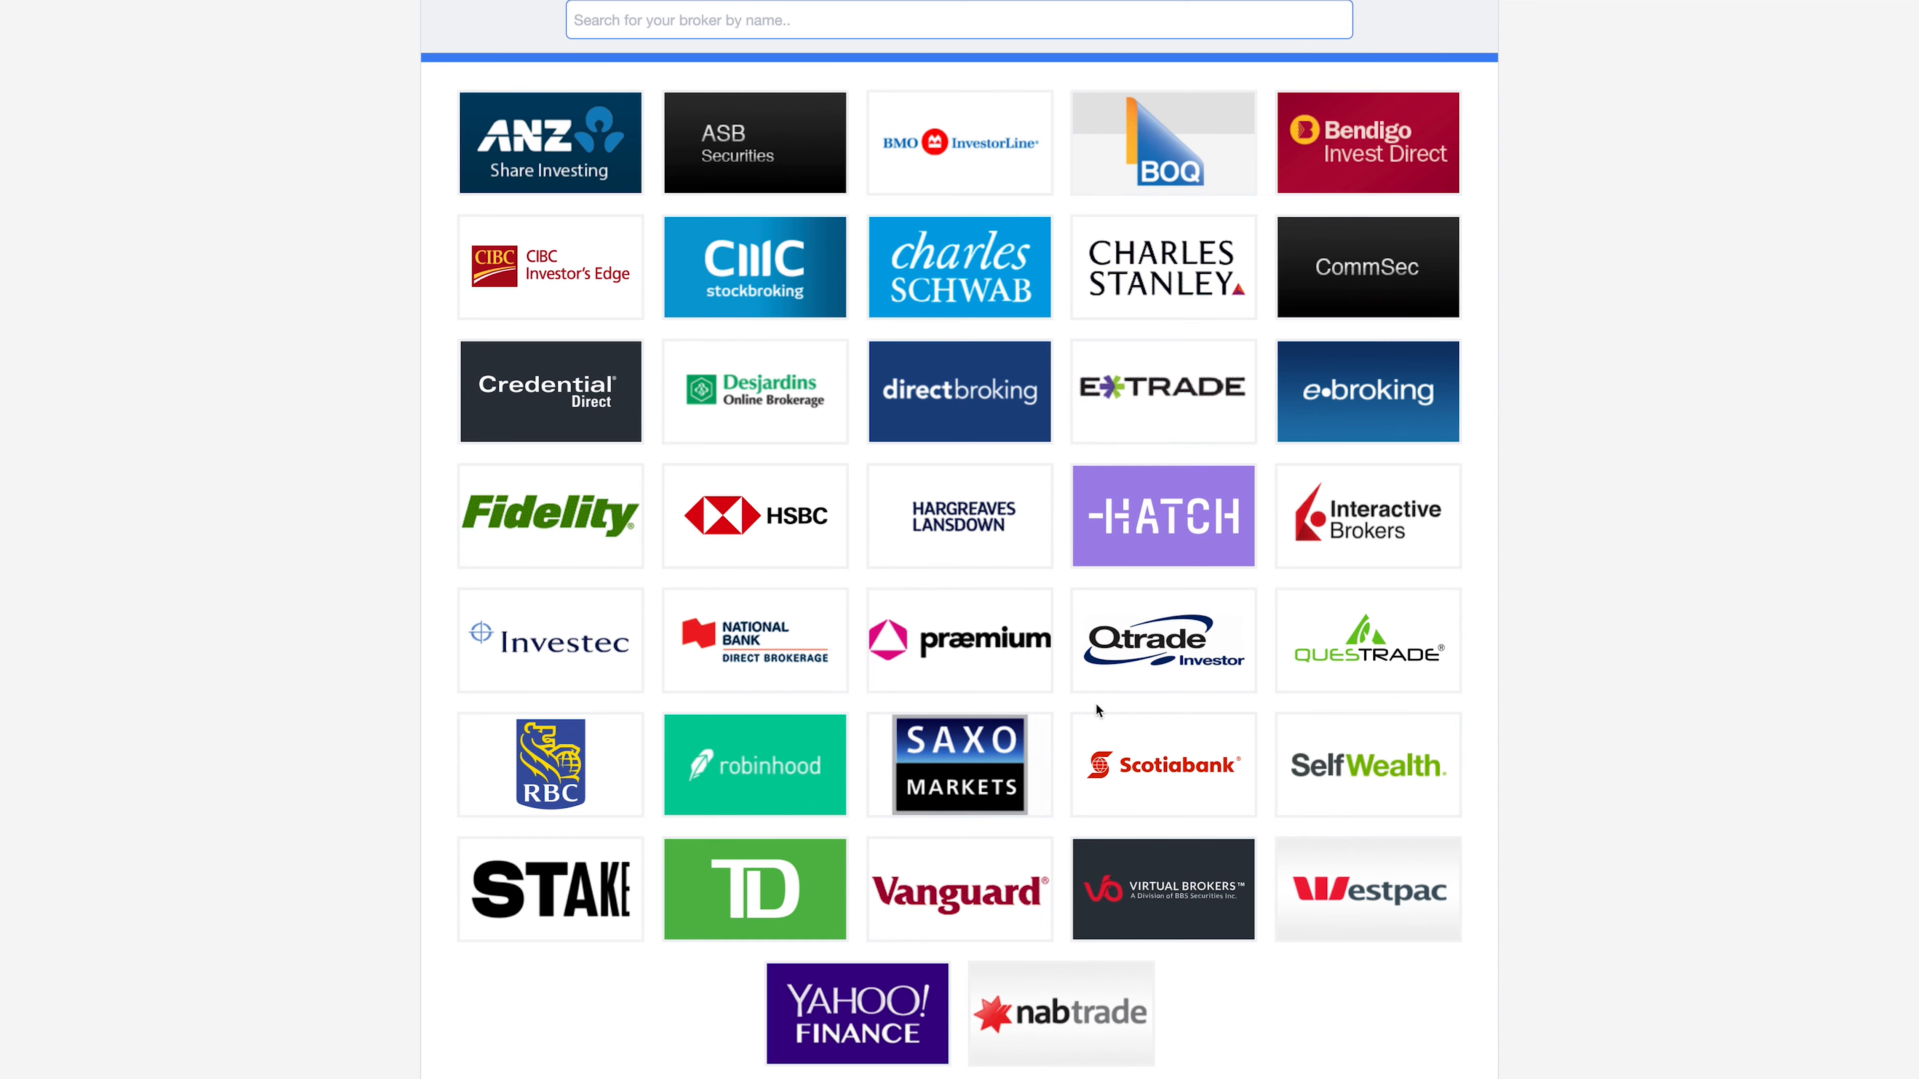
pyautogui.scroll(2, 1187, 691)
pyautogui.scroll(2, 1188, 692)
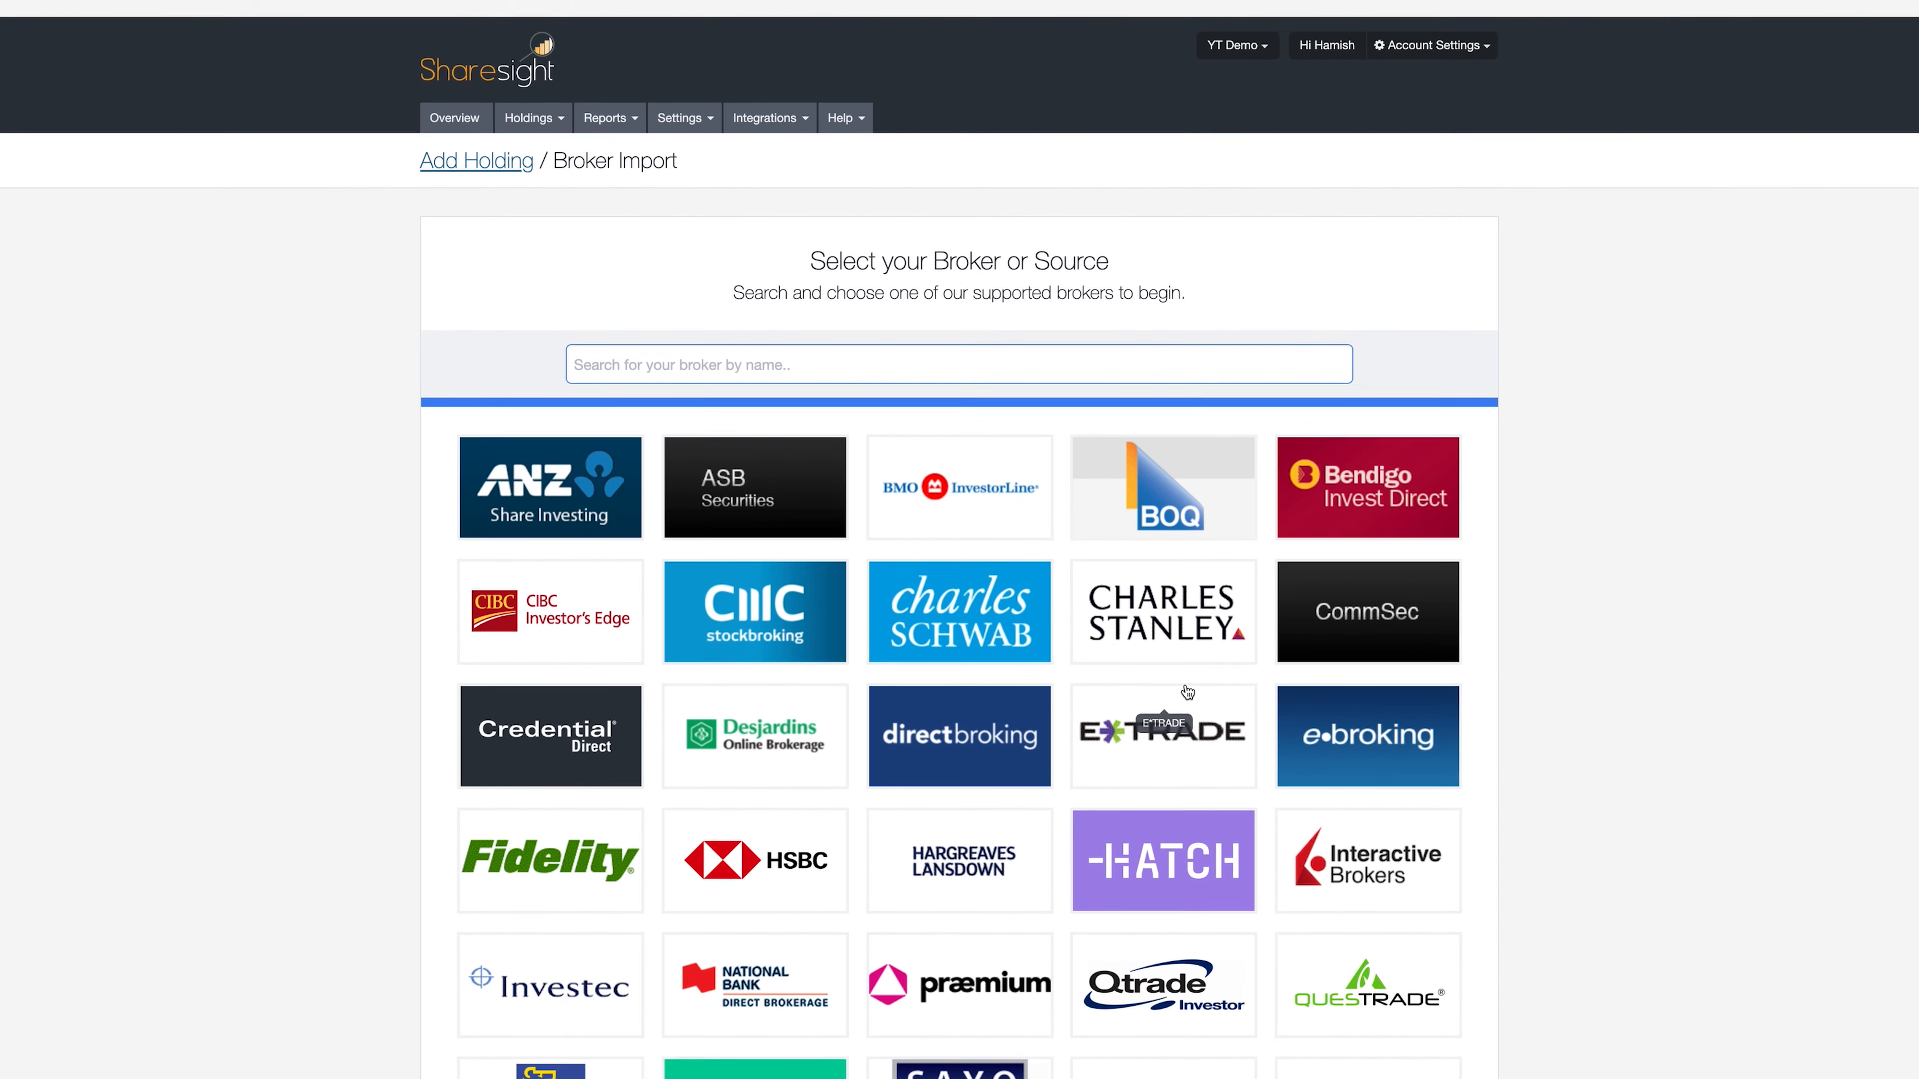
pyautogui.scroll(-4, 1163, 665)
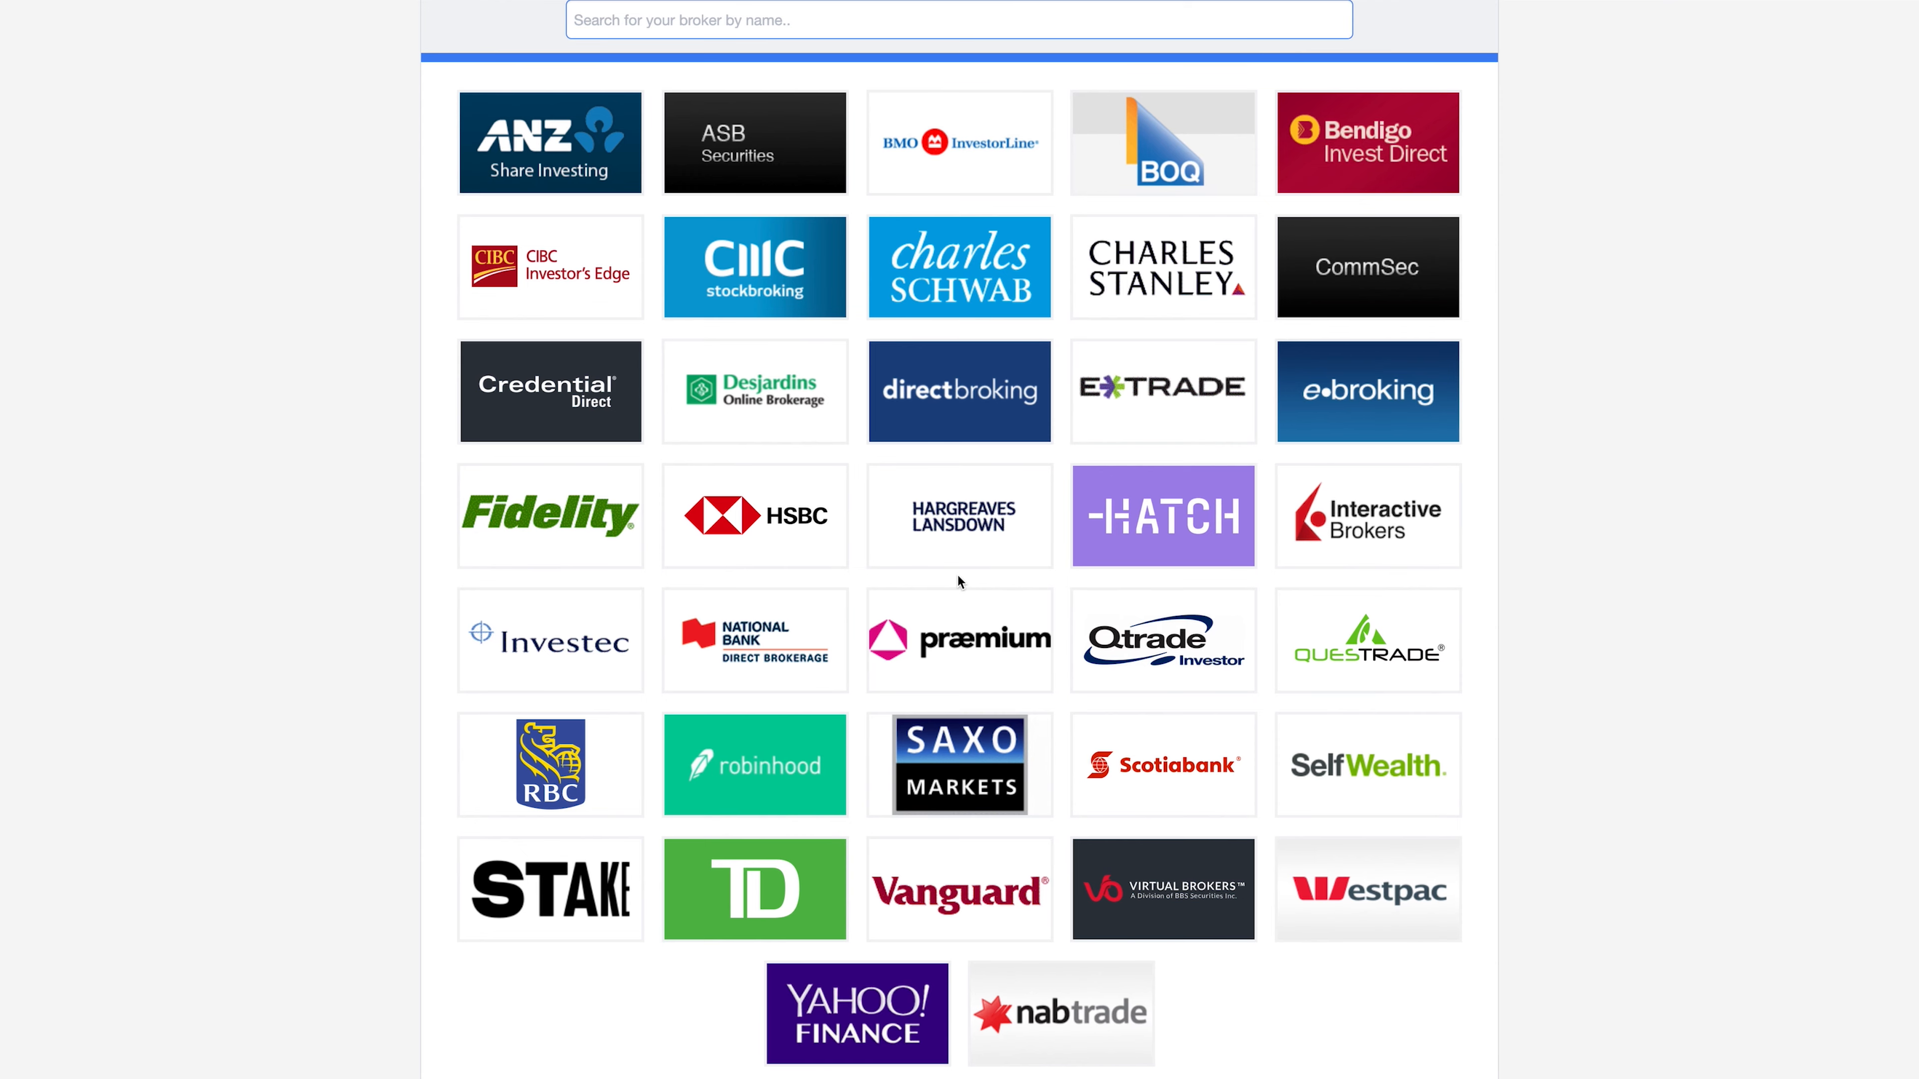
pyautogui.scroll(4, 957, 581)
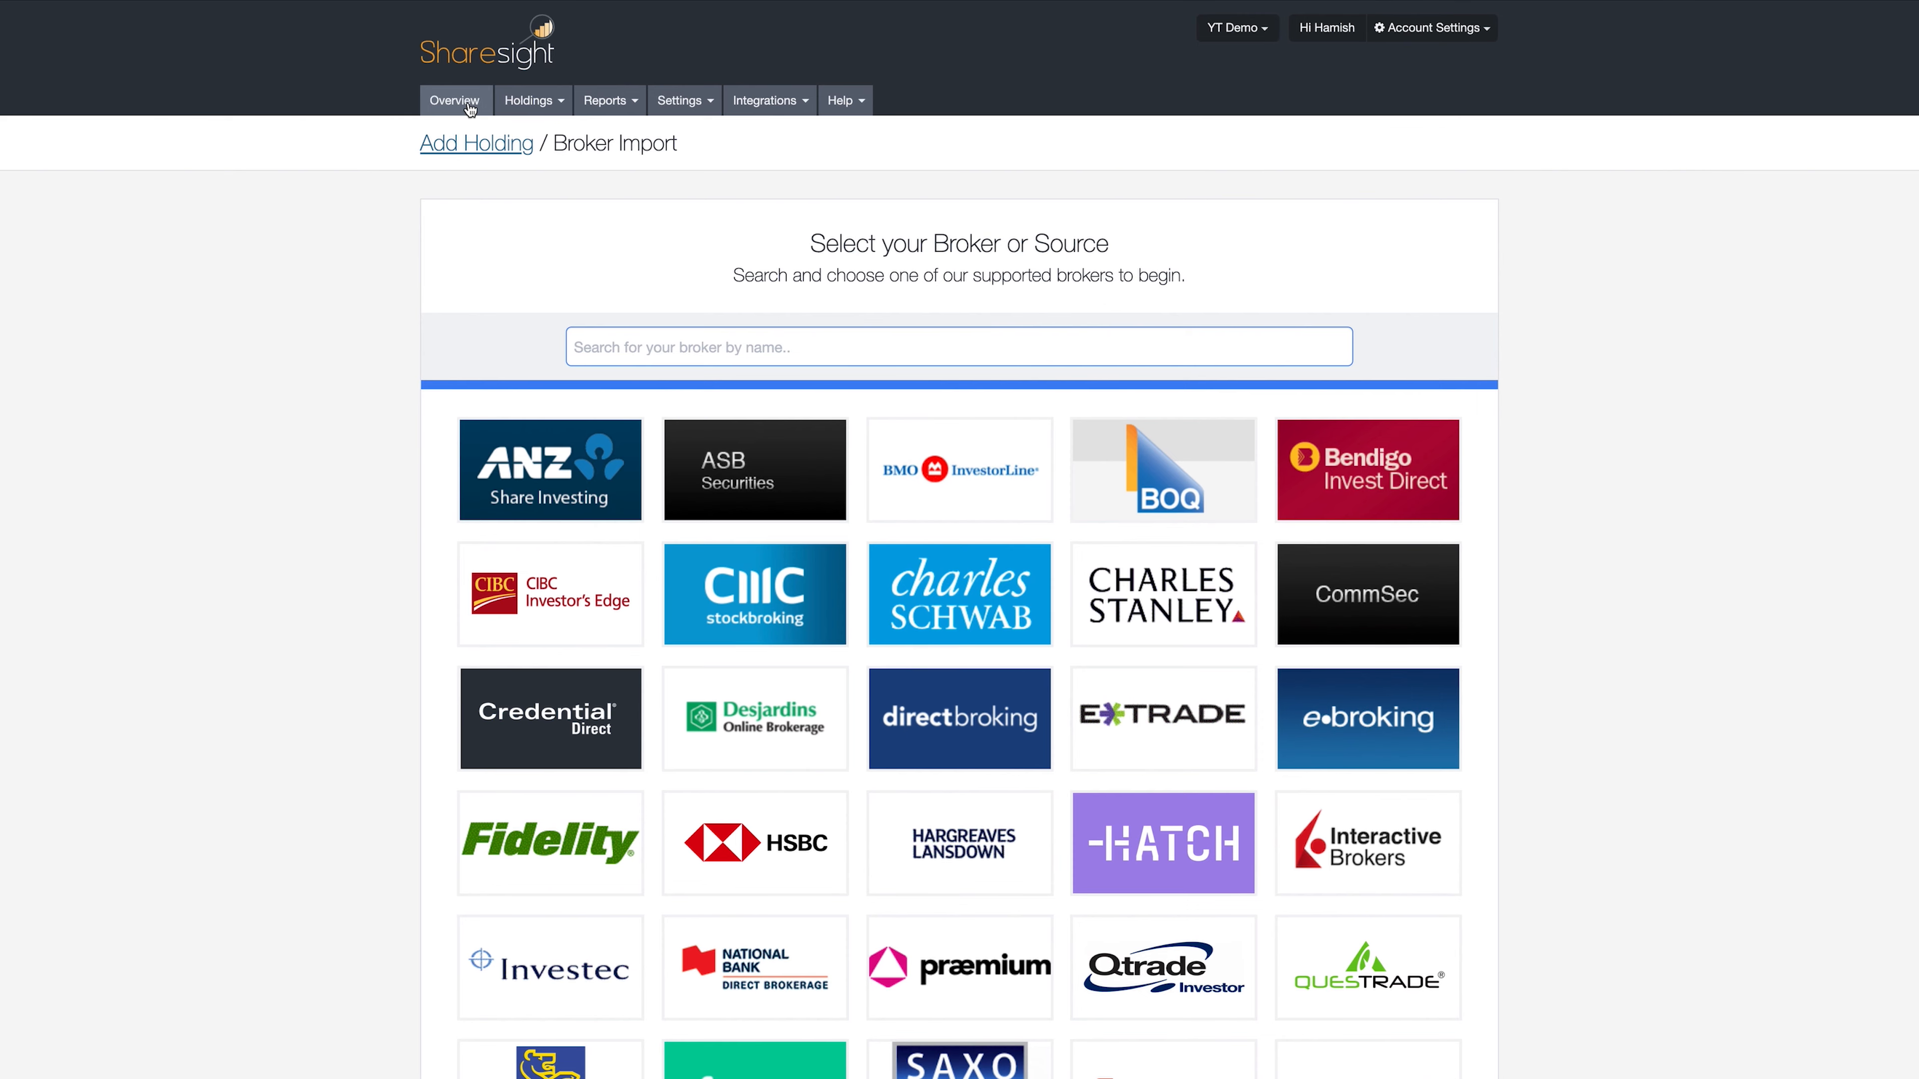
# Step: Start a manual holding, search for goog, and select NASDAQ:GOOG, the Alphabet Inc Class C ordinary shares
pyautogui.click(470, 108)
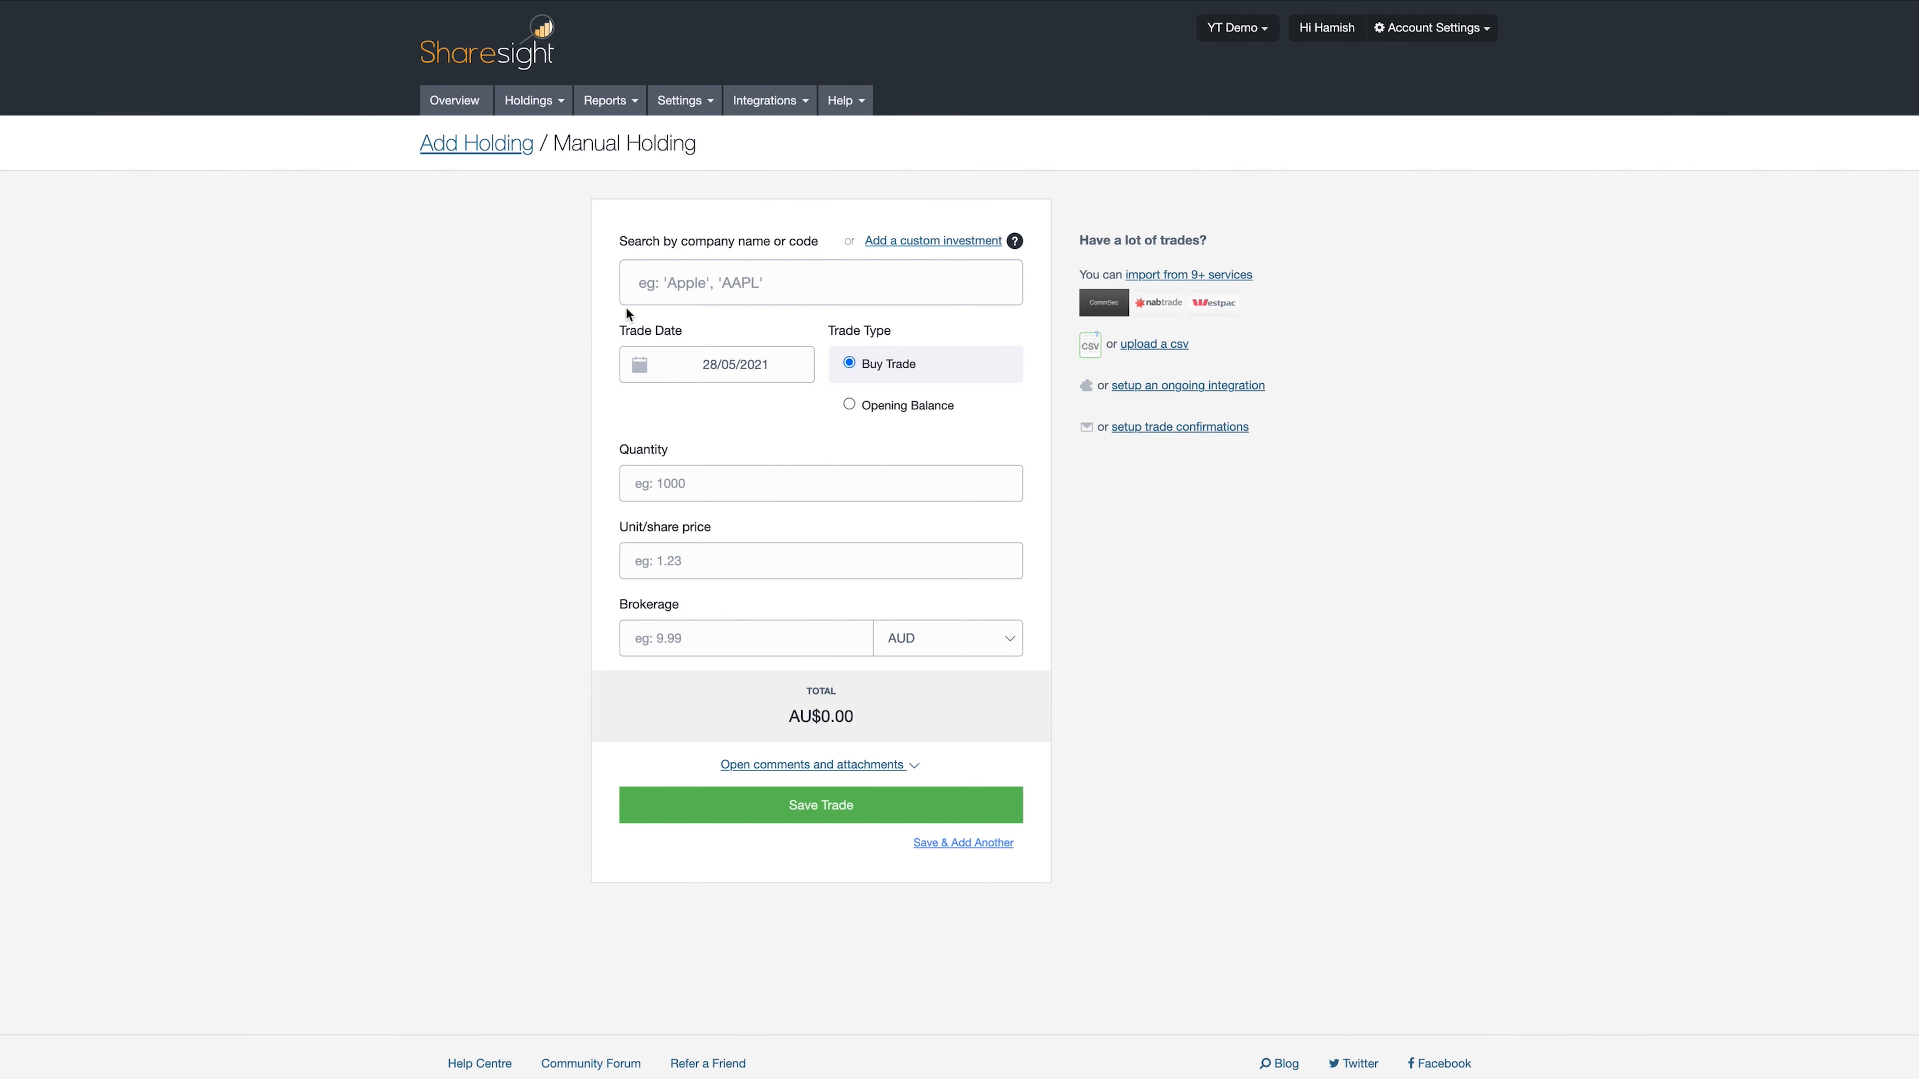
pyautogui.click(650, 286)
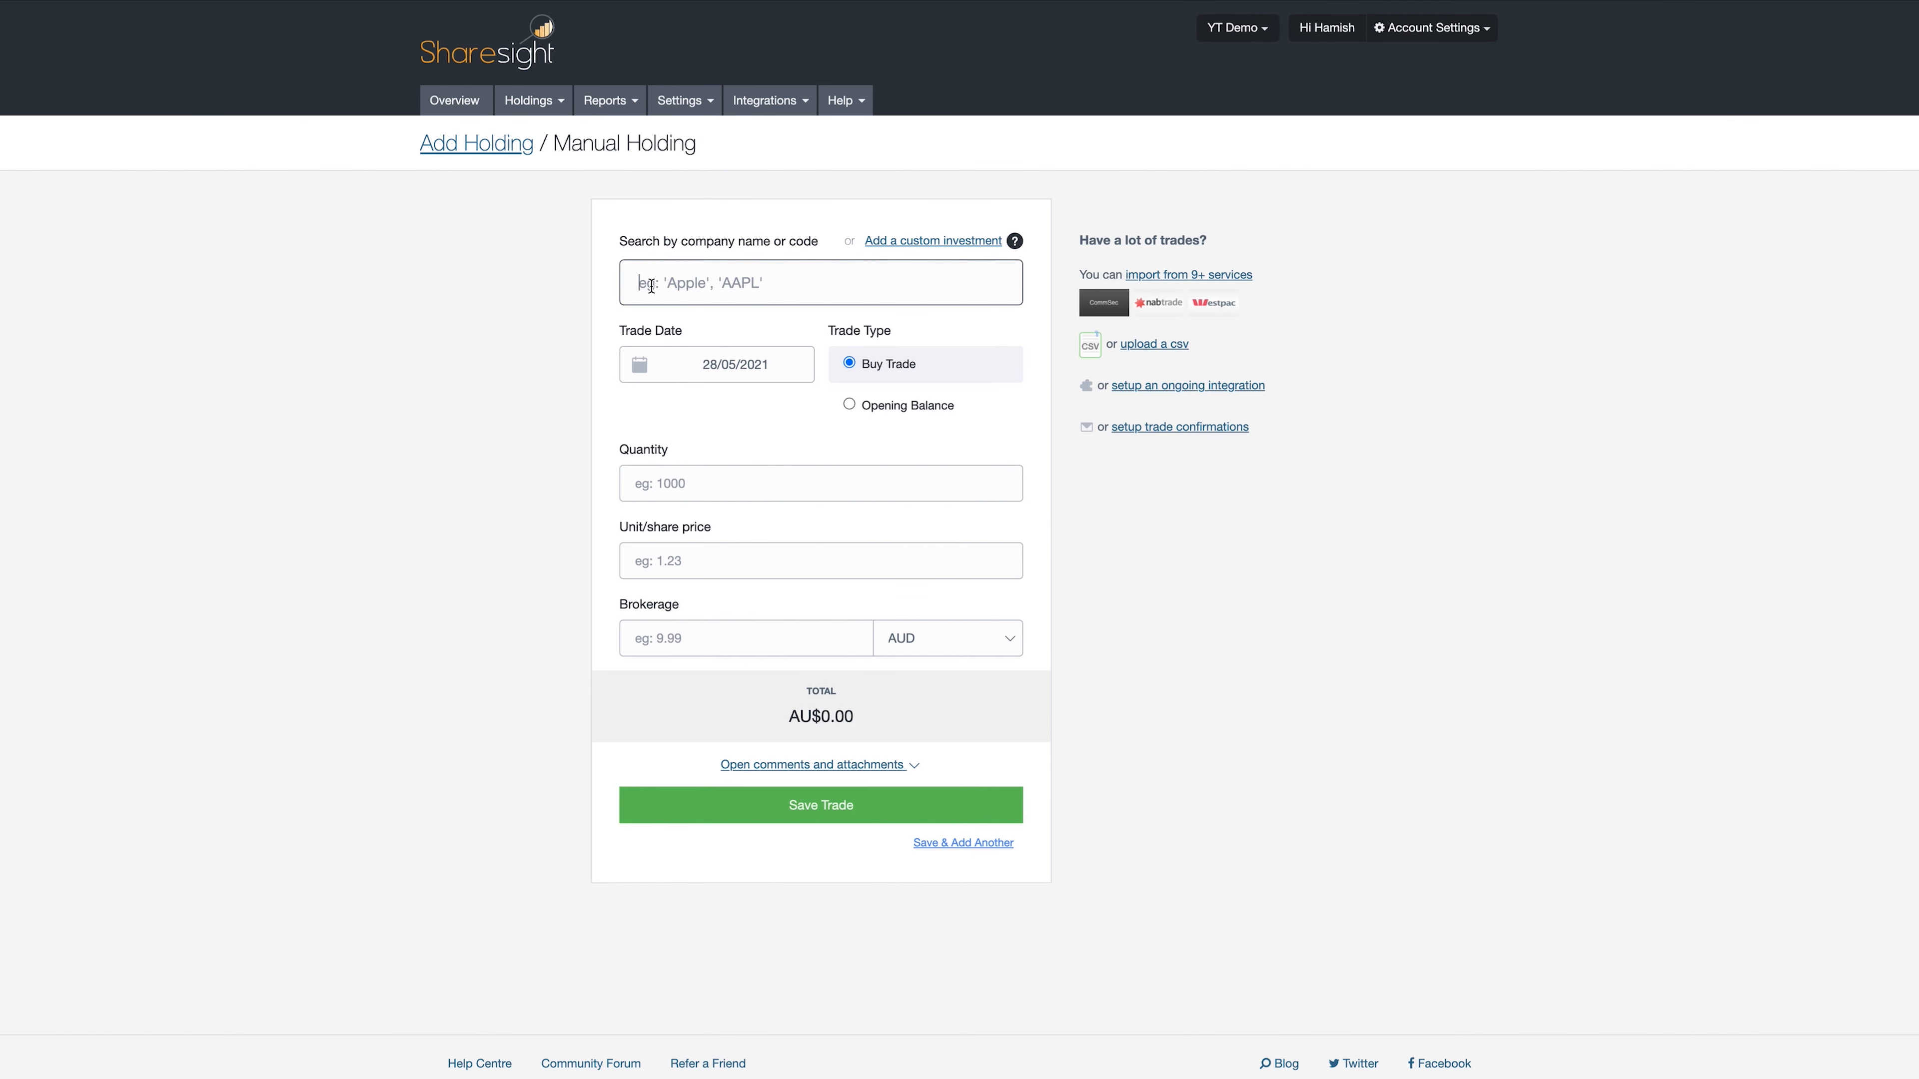
pyautogui.write('goog')
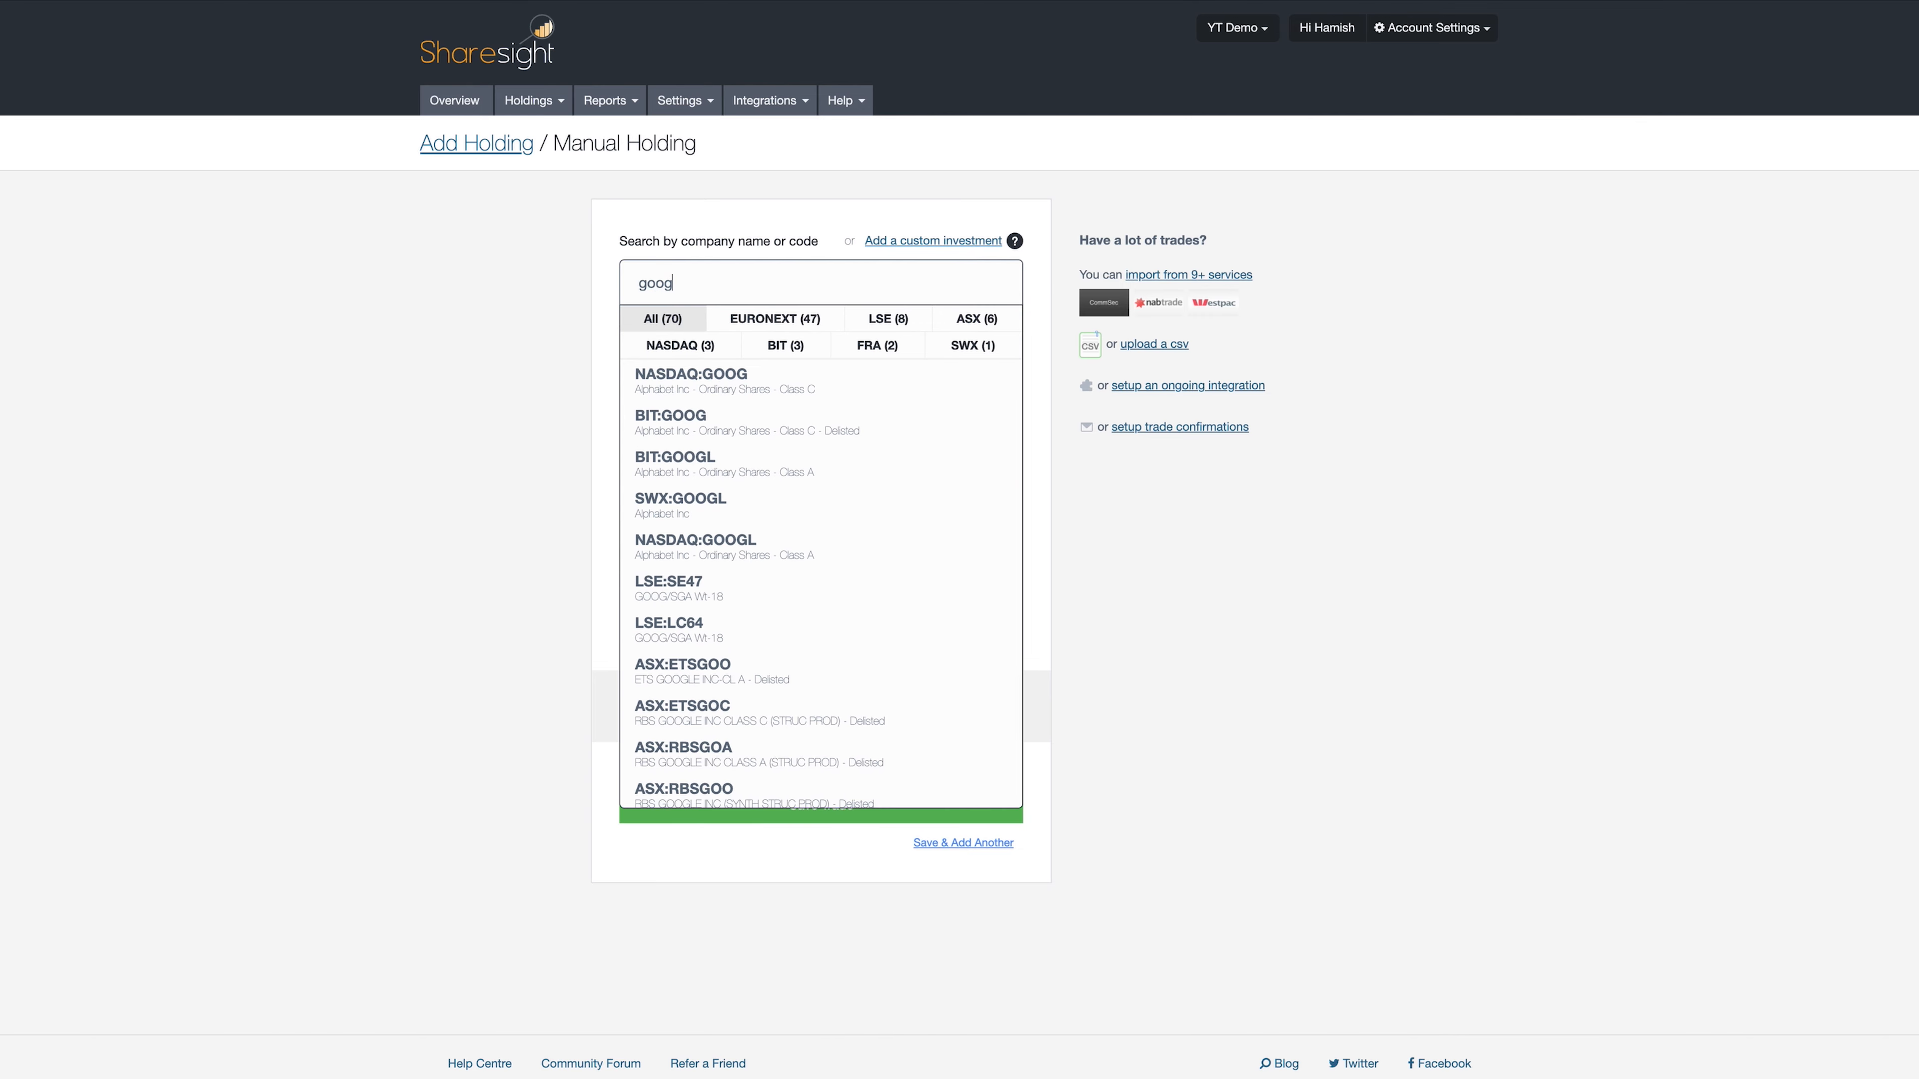
pyautogui.scroll(-20, 728, 621)
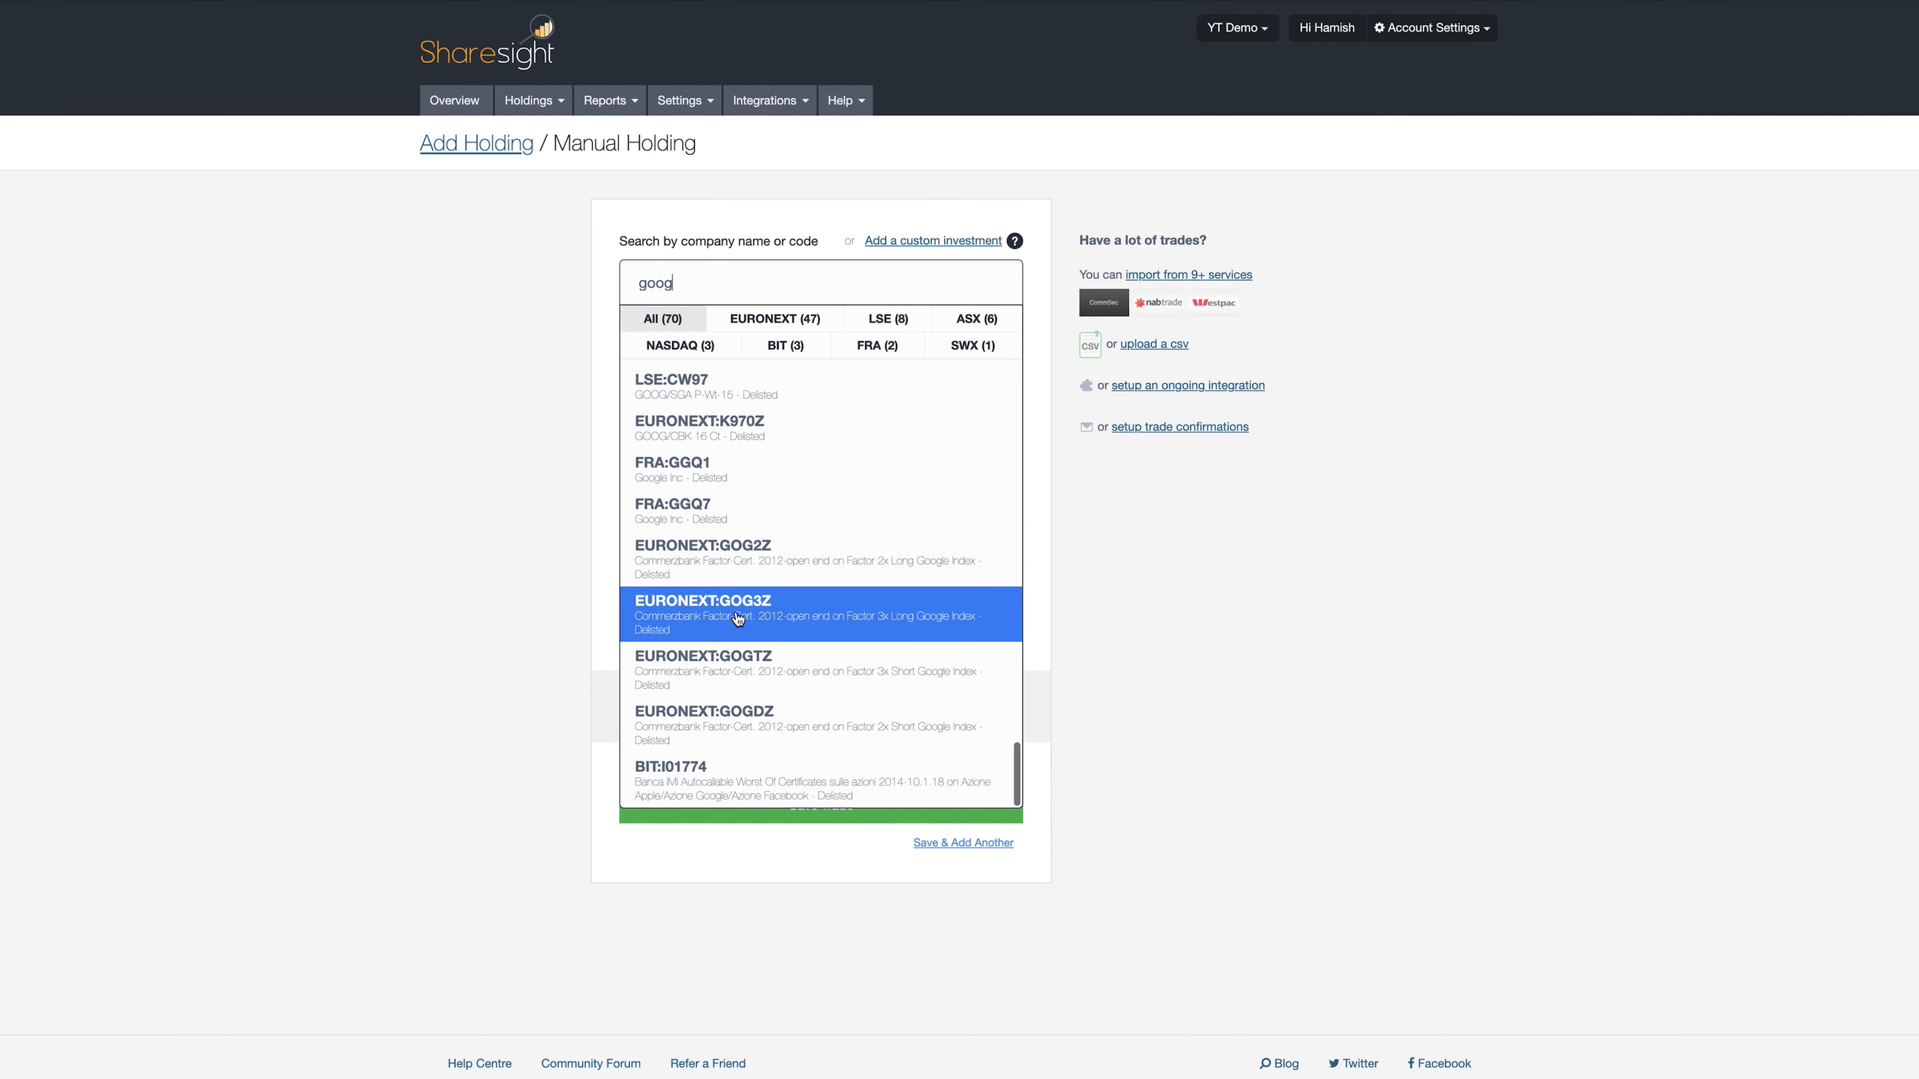
pyautogui.scroll(20, 827, 603)
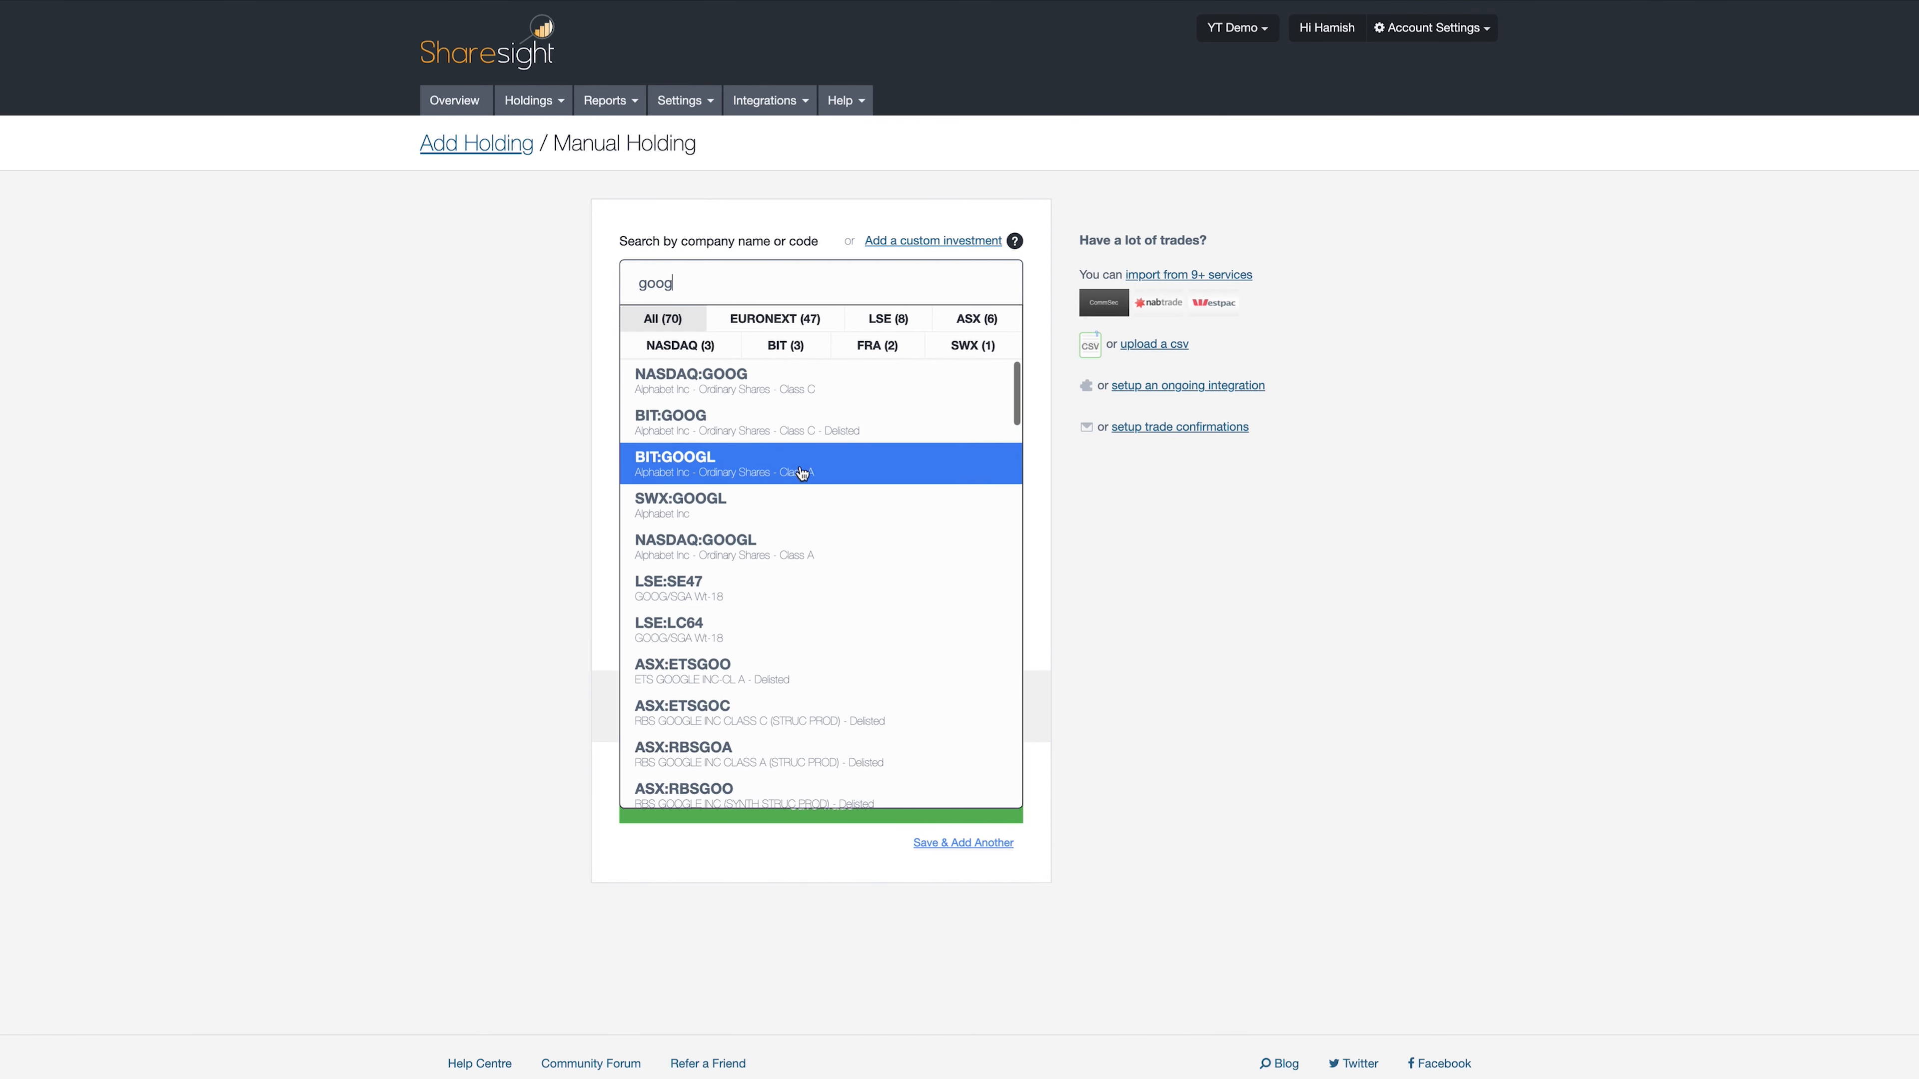
pyautogui.click(767, 394)
pyautogui.scroll(-2, 869, 382)
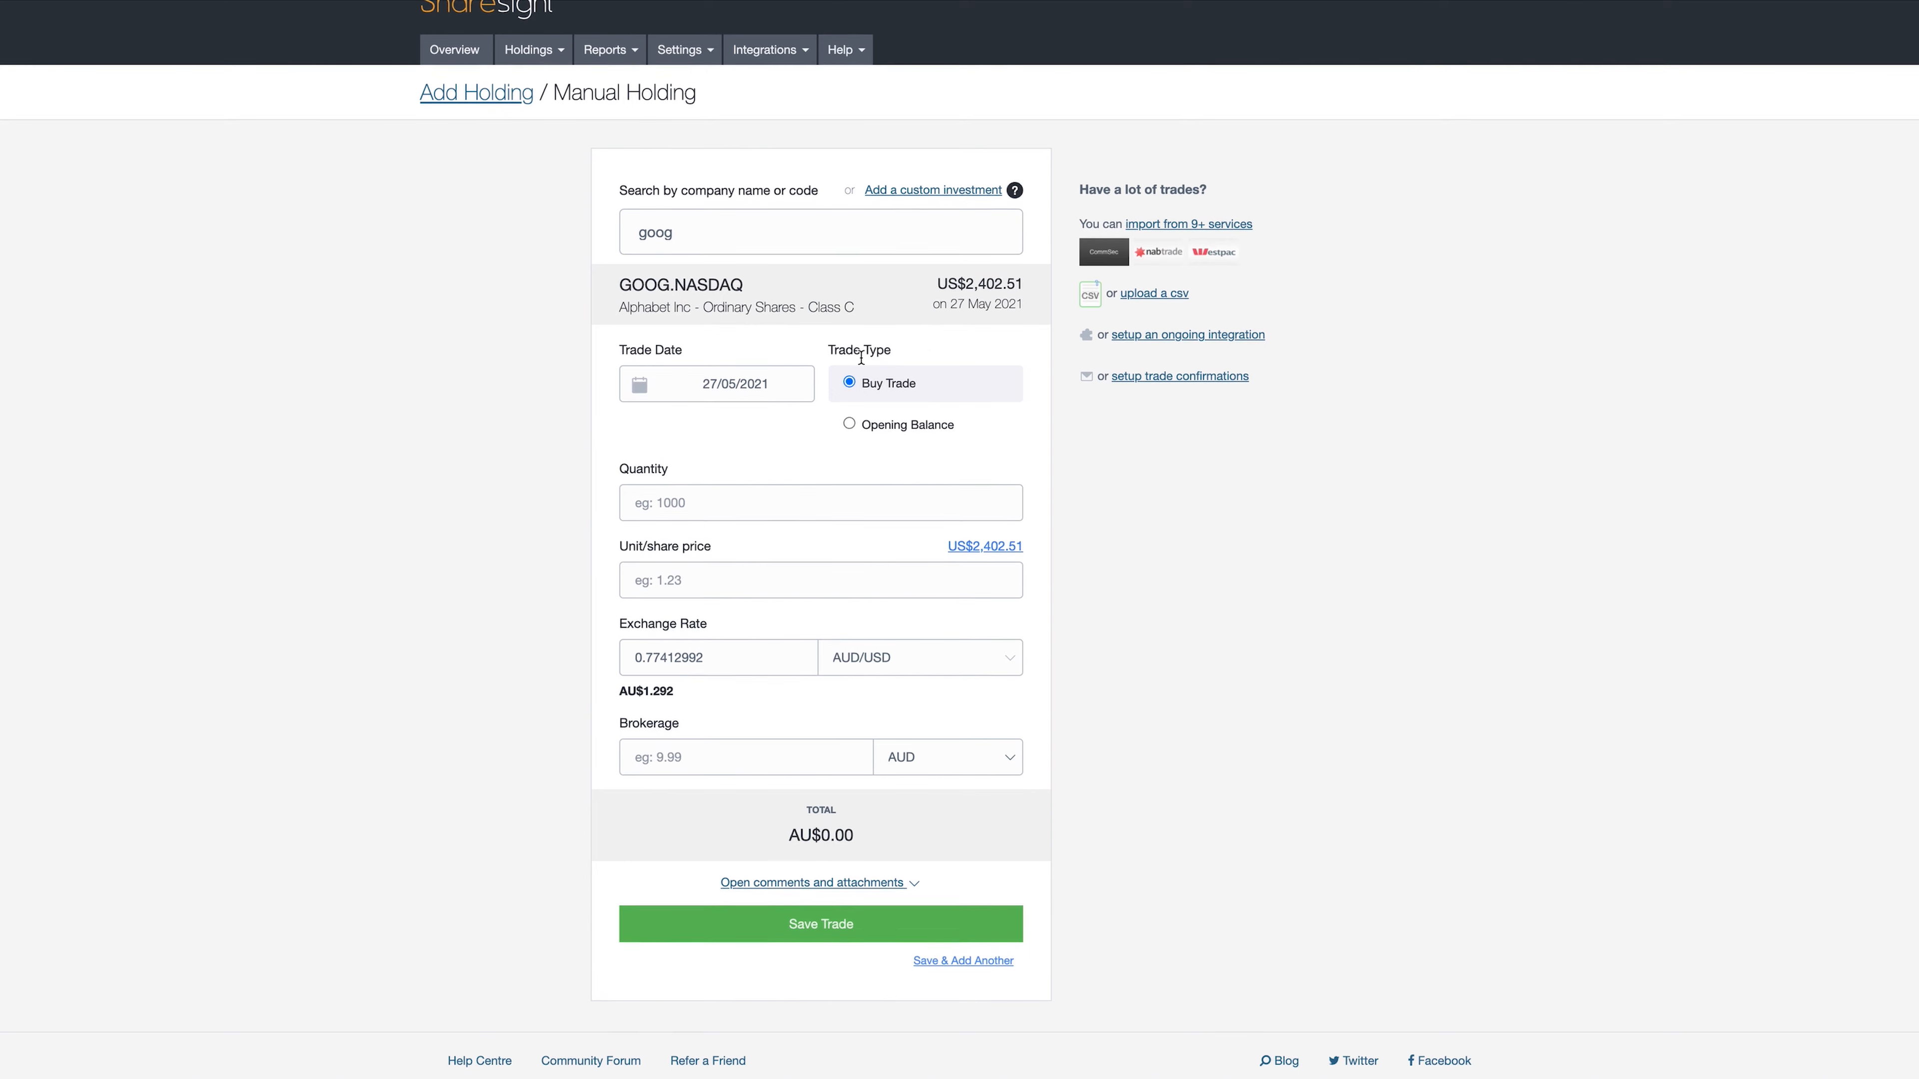
# Step: Set the buy trade's quantity to 50 and its unit price to the suggested US$2,402.51
pyautogui.click(737, 385)
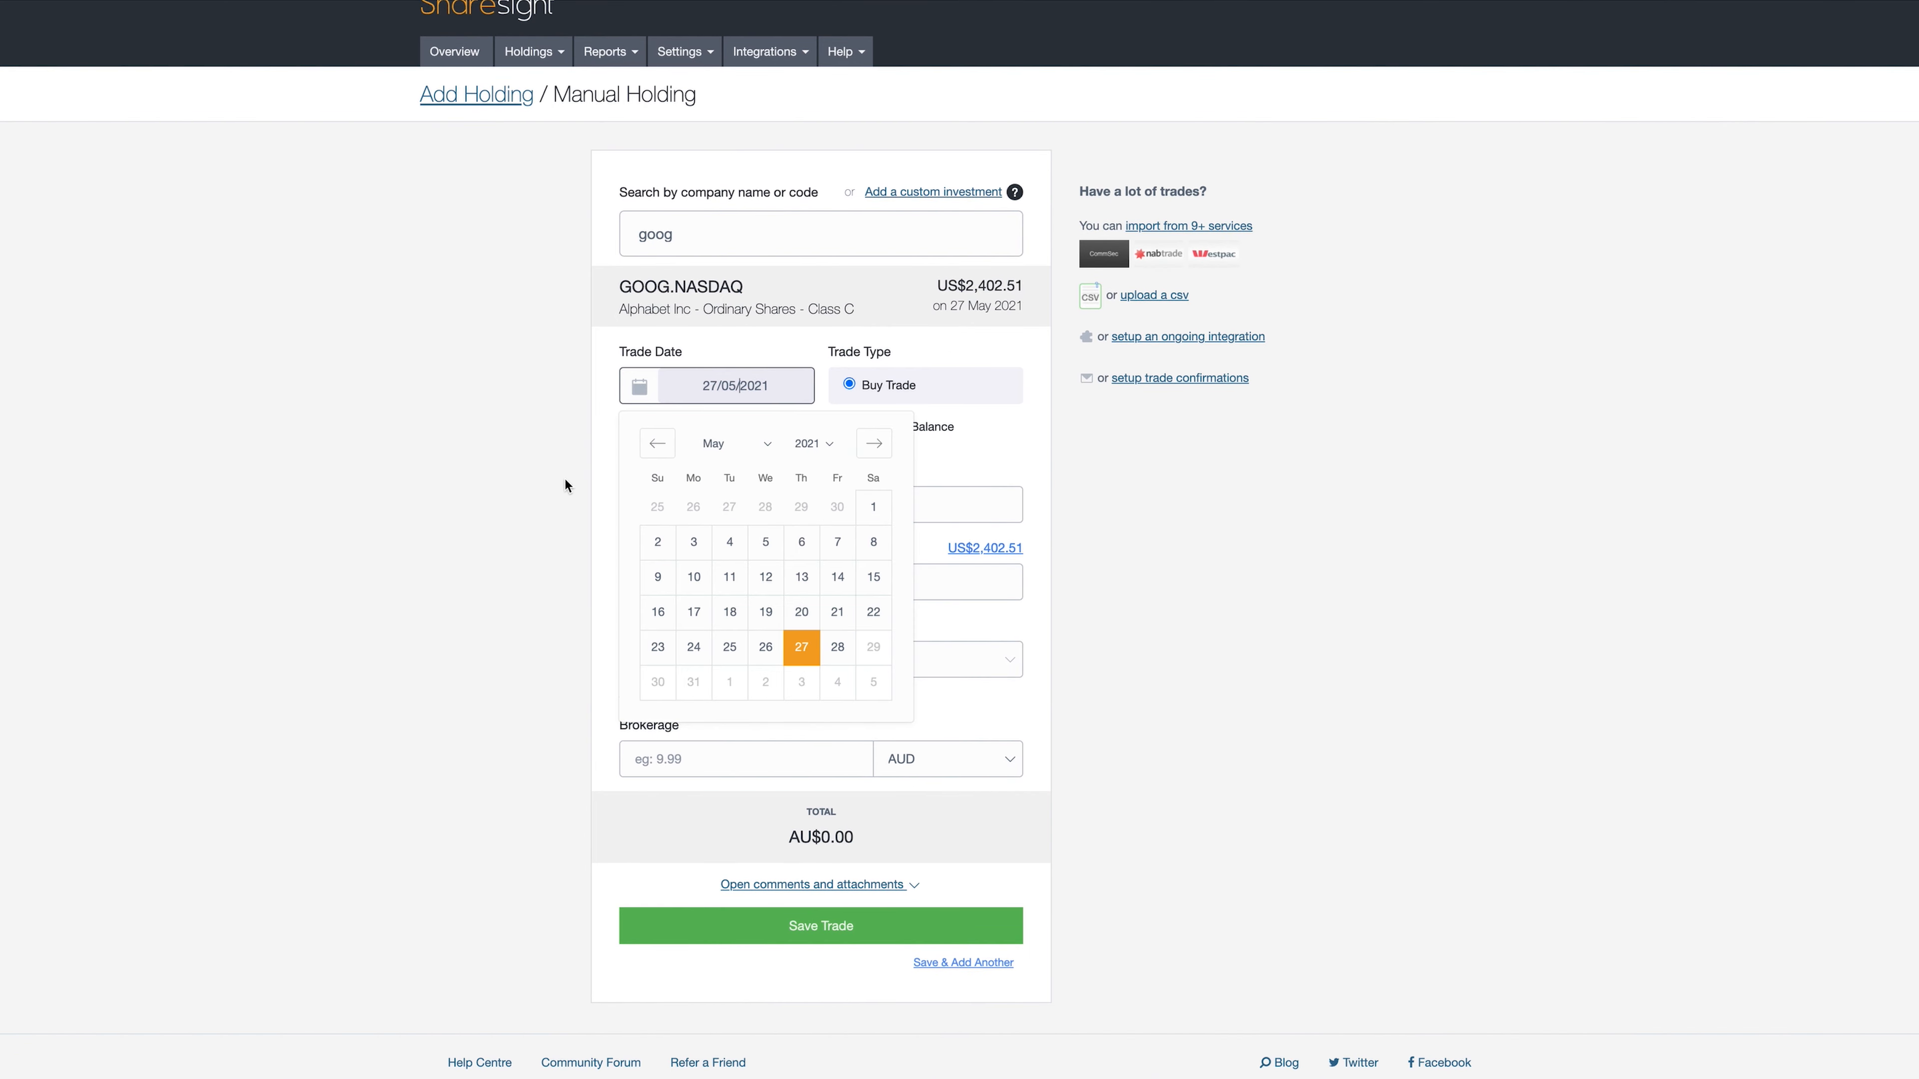
pyautogui.click(547, 501)
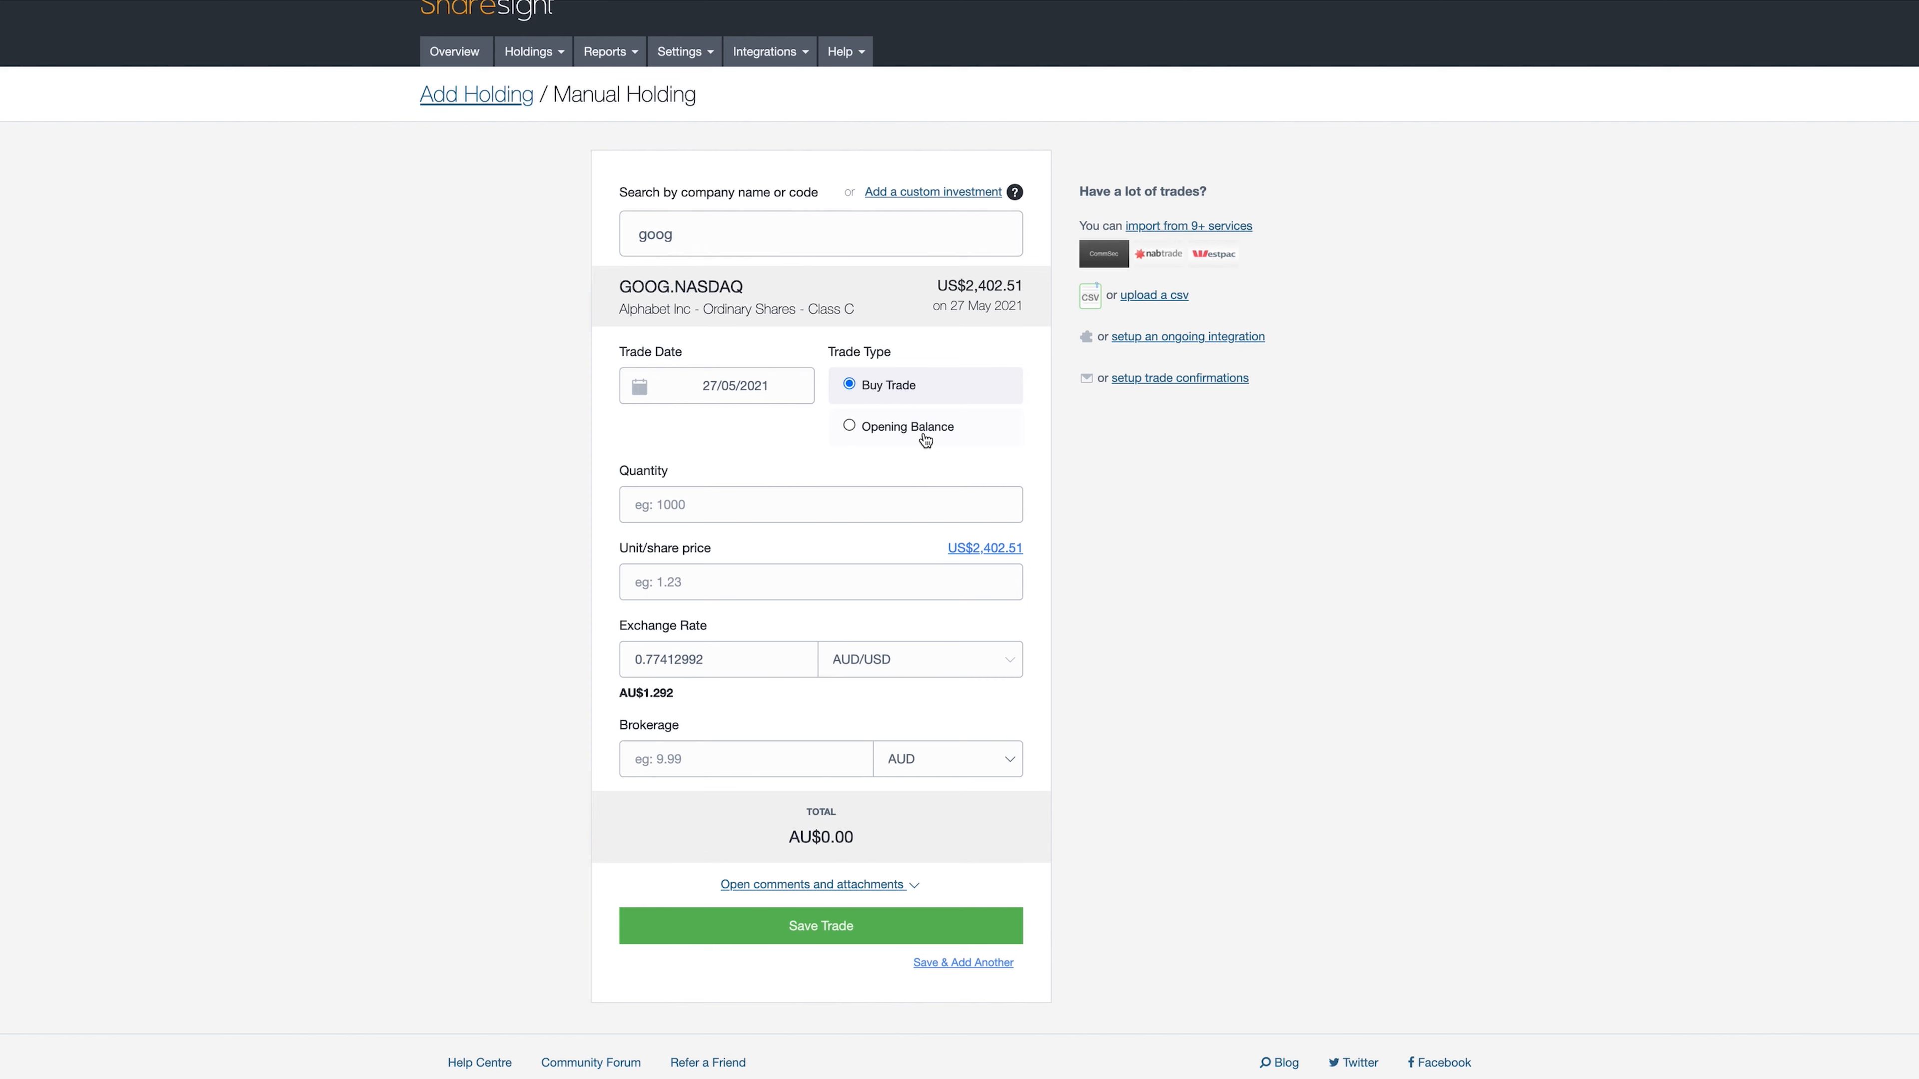
pyautogui.click(791, 505)
pyautogui.write('50')
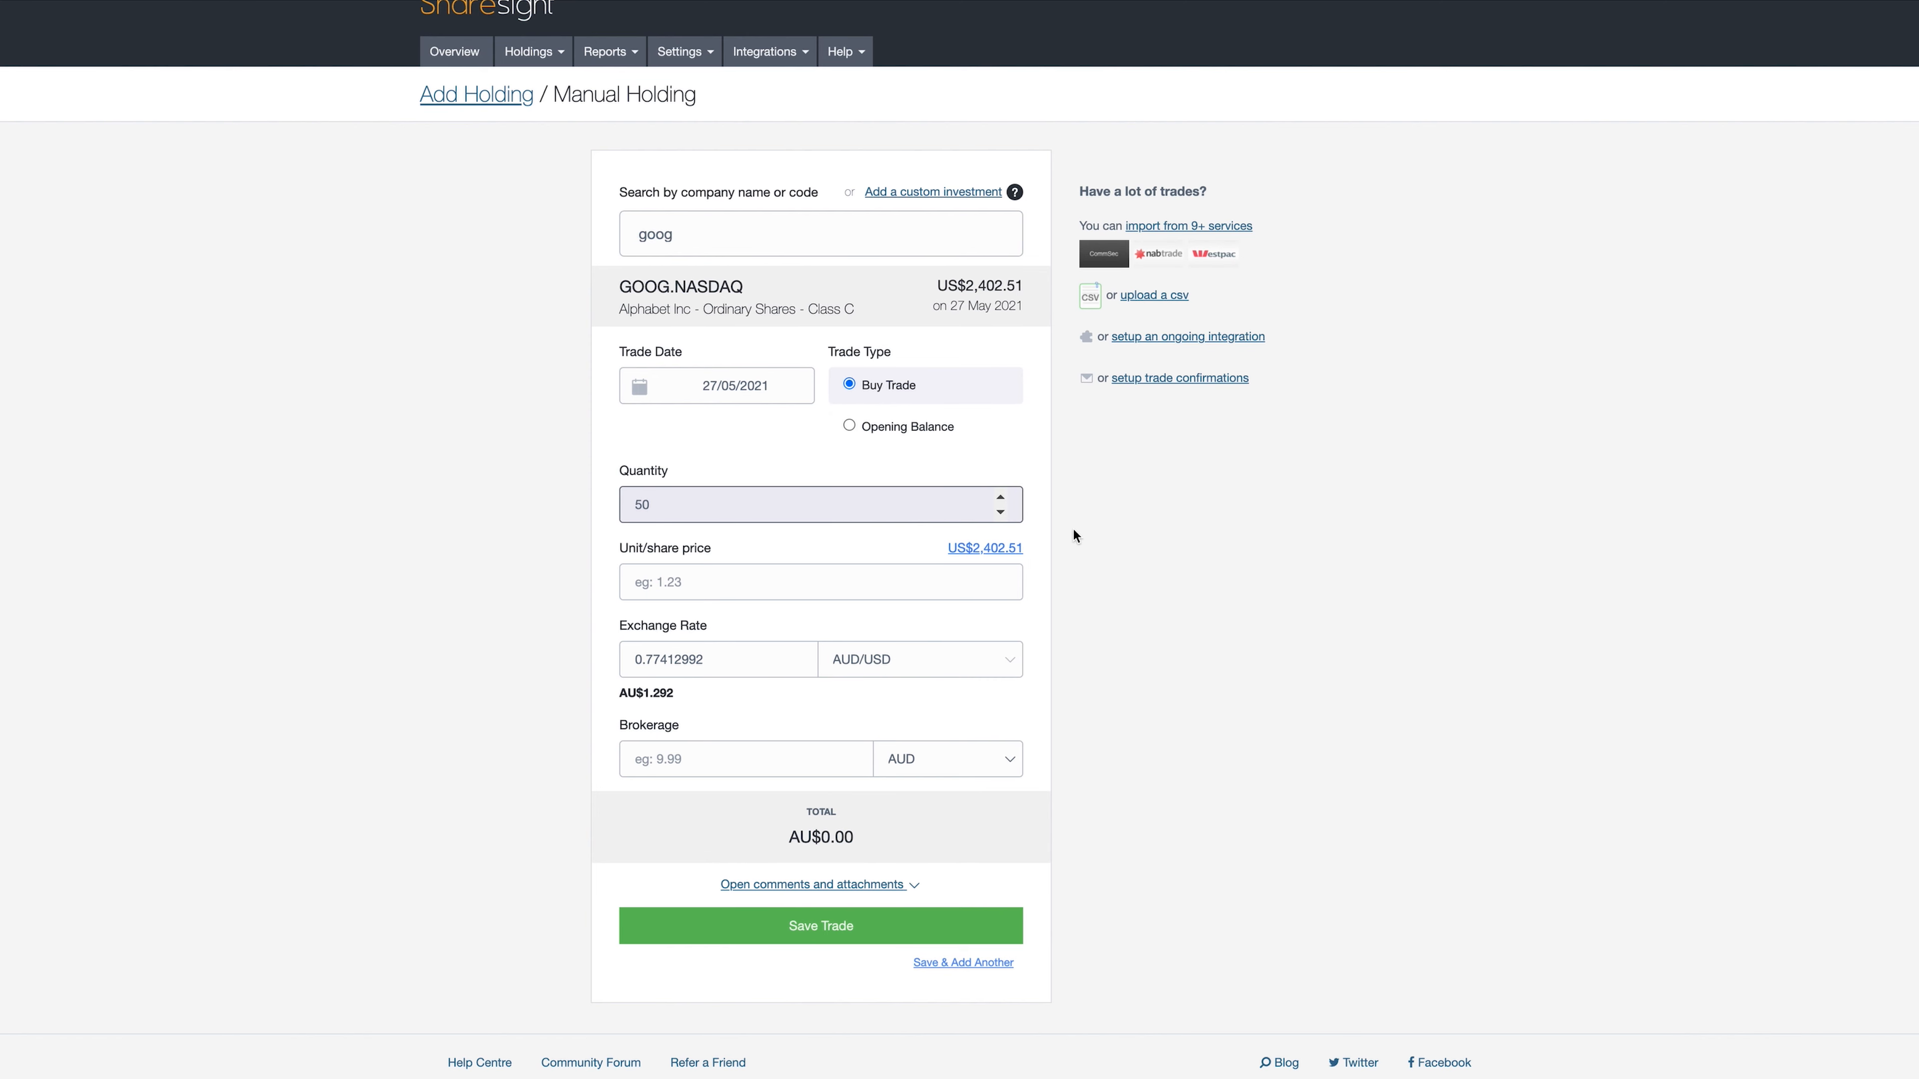
pyautogui.click(1088, 532)
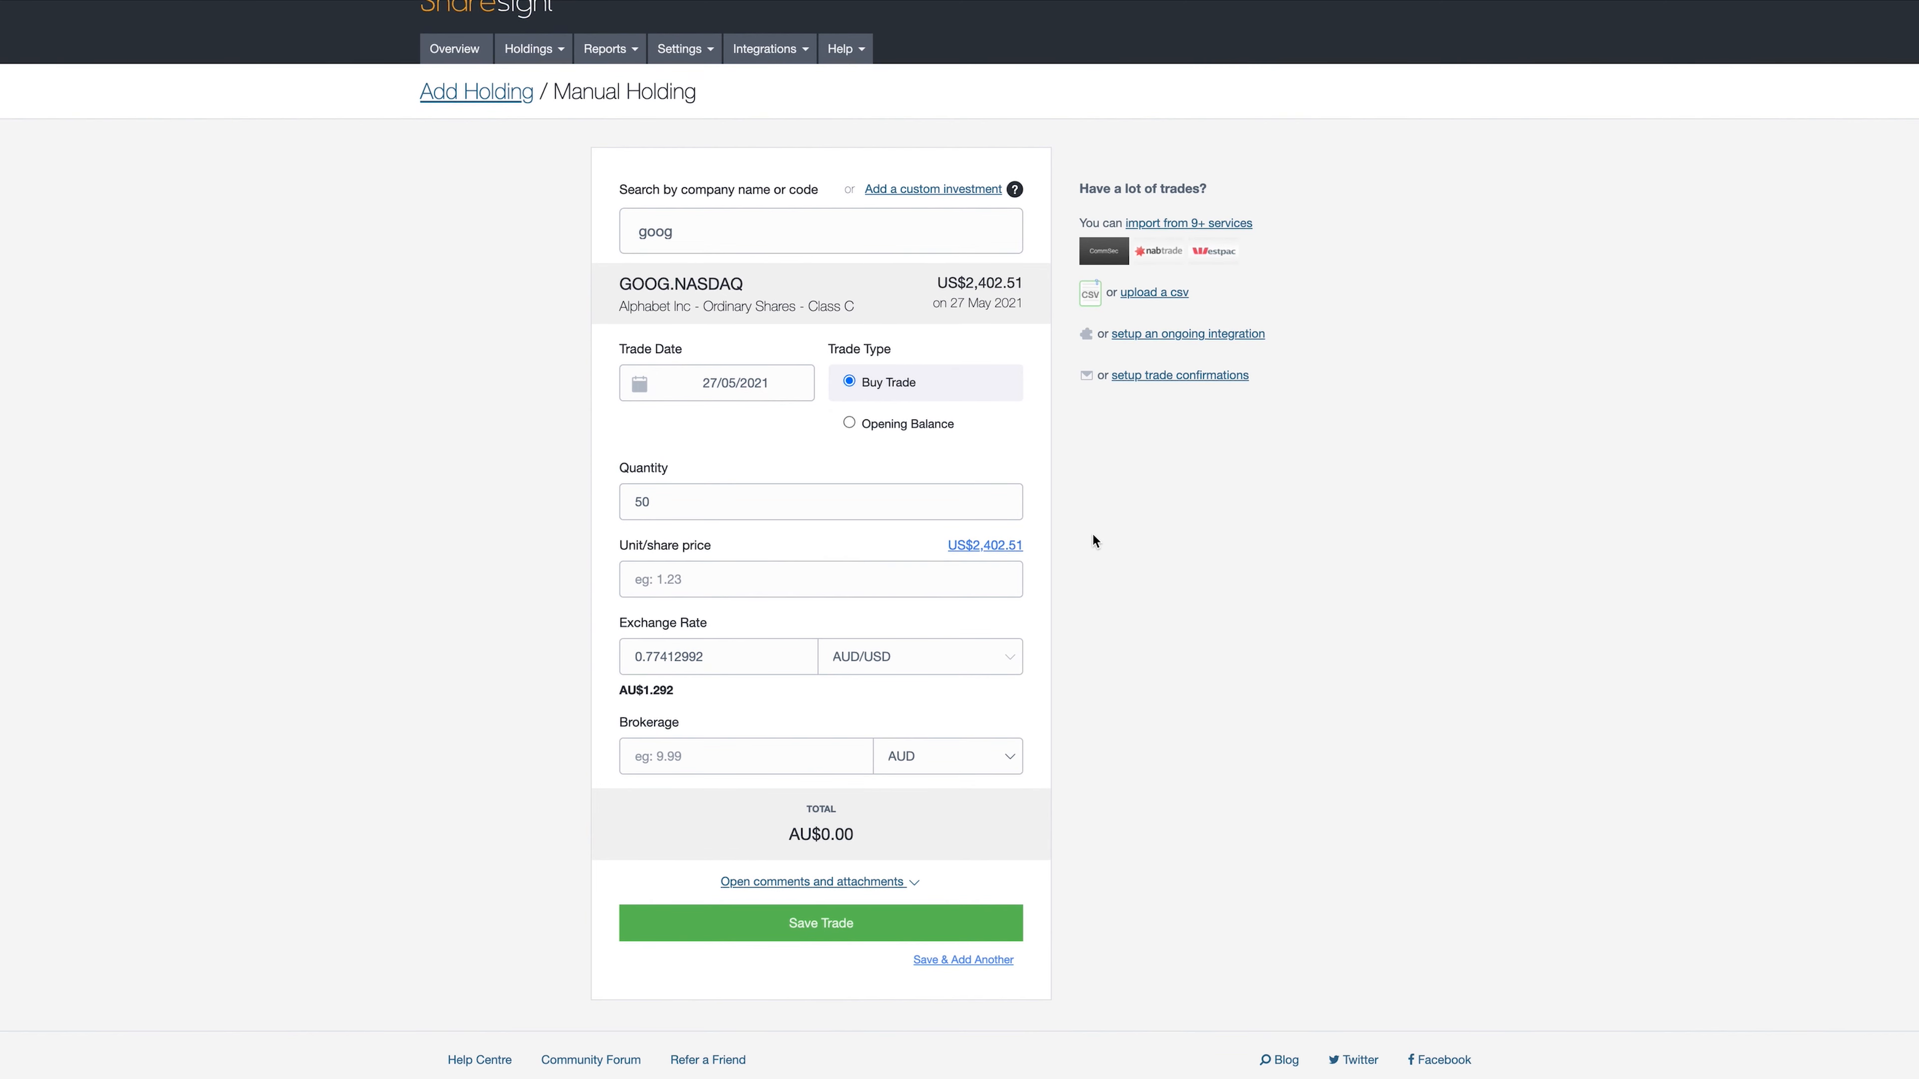
pyautogui.click(975, 557)
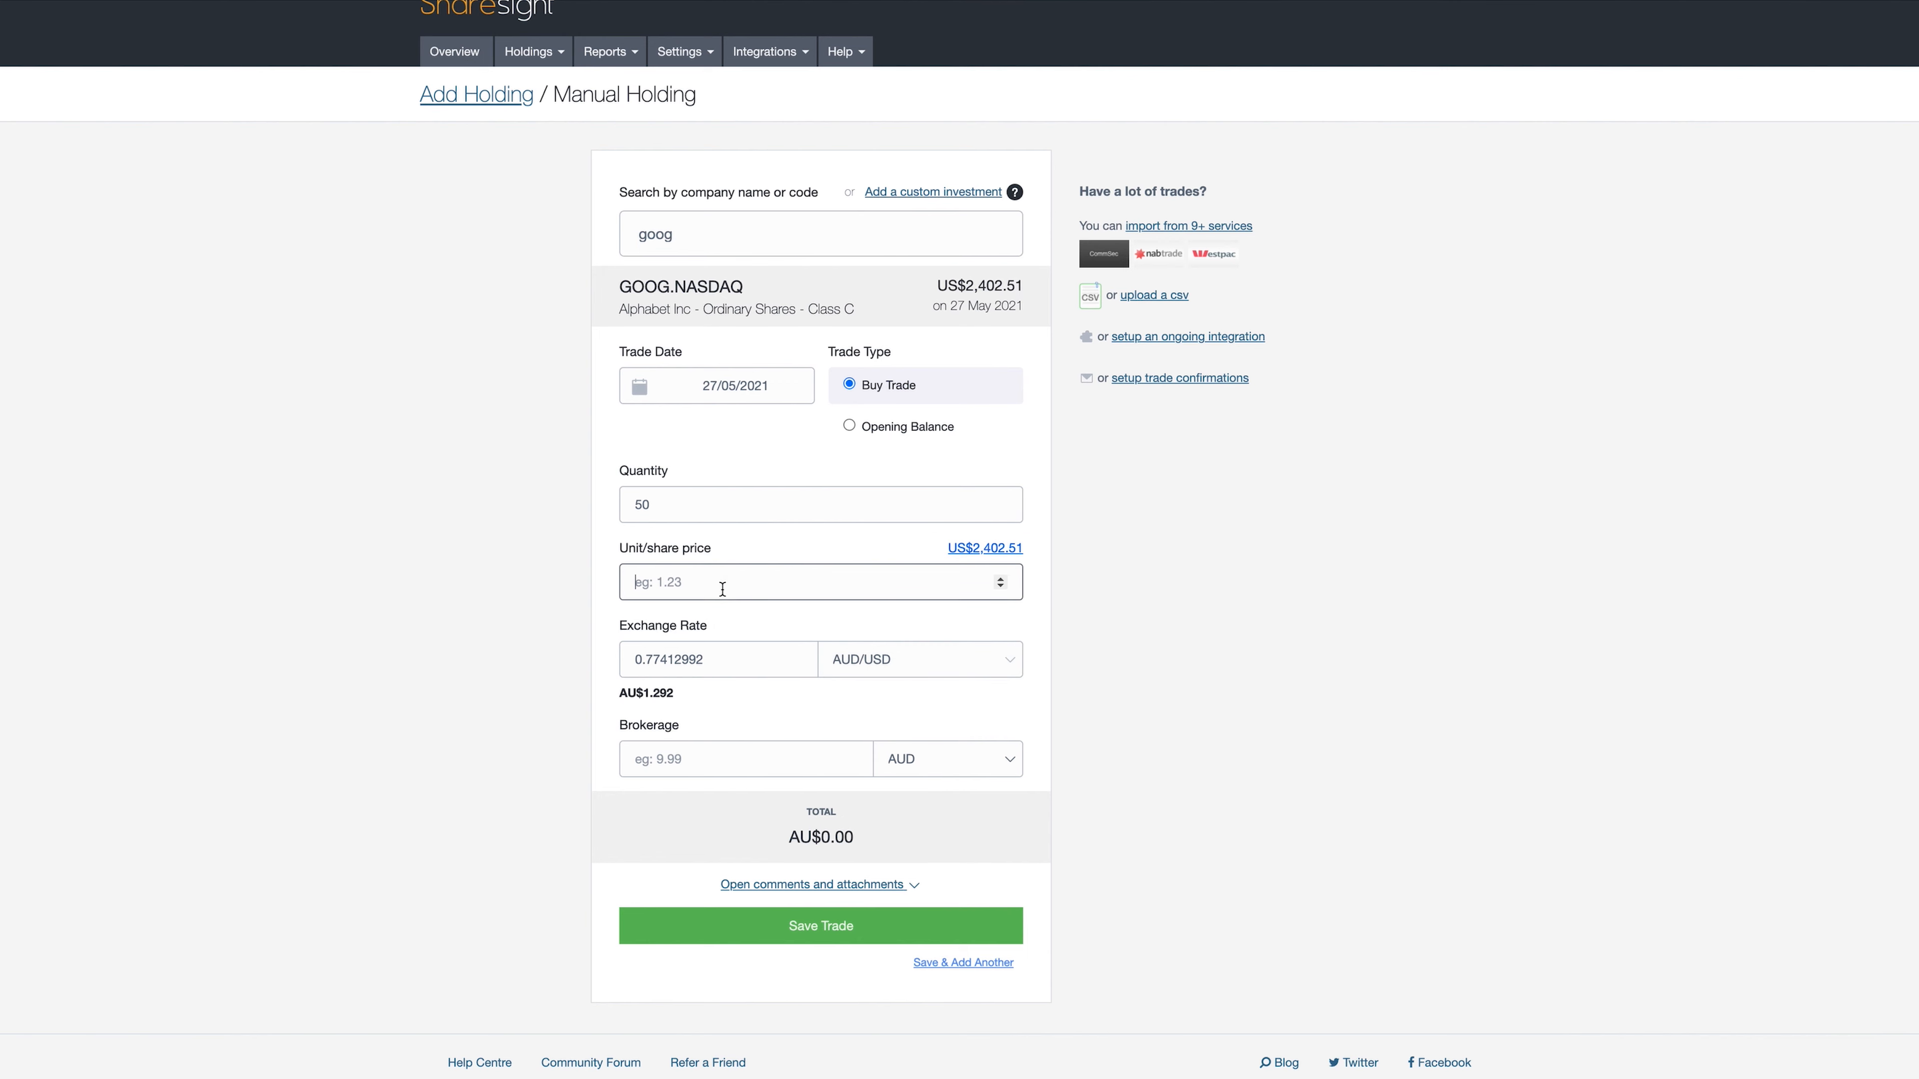
pyautogui.click(982, 549)
pyautogui.click(773, 583)
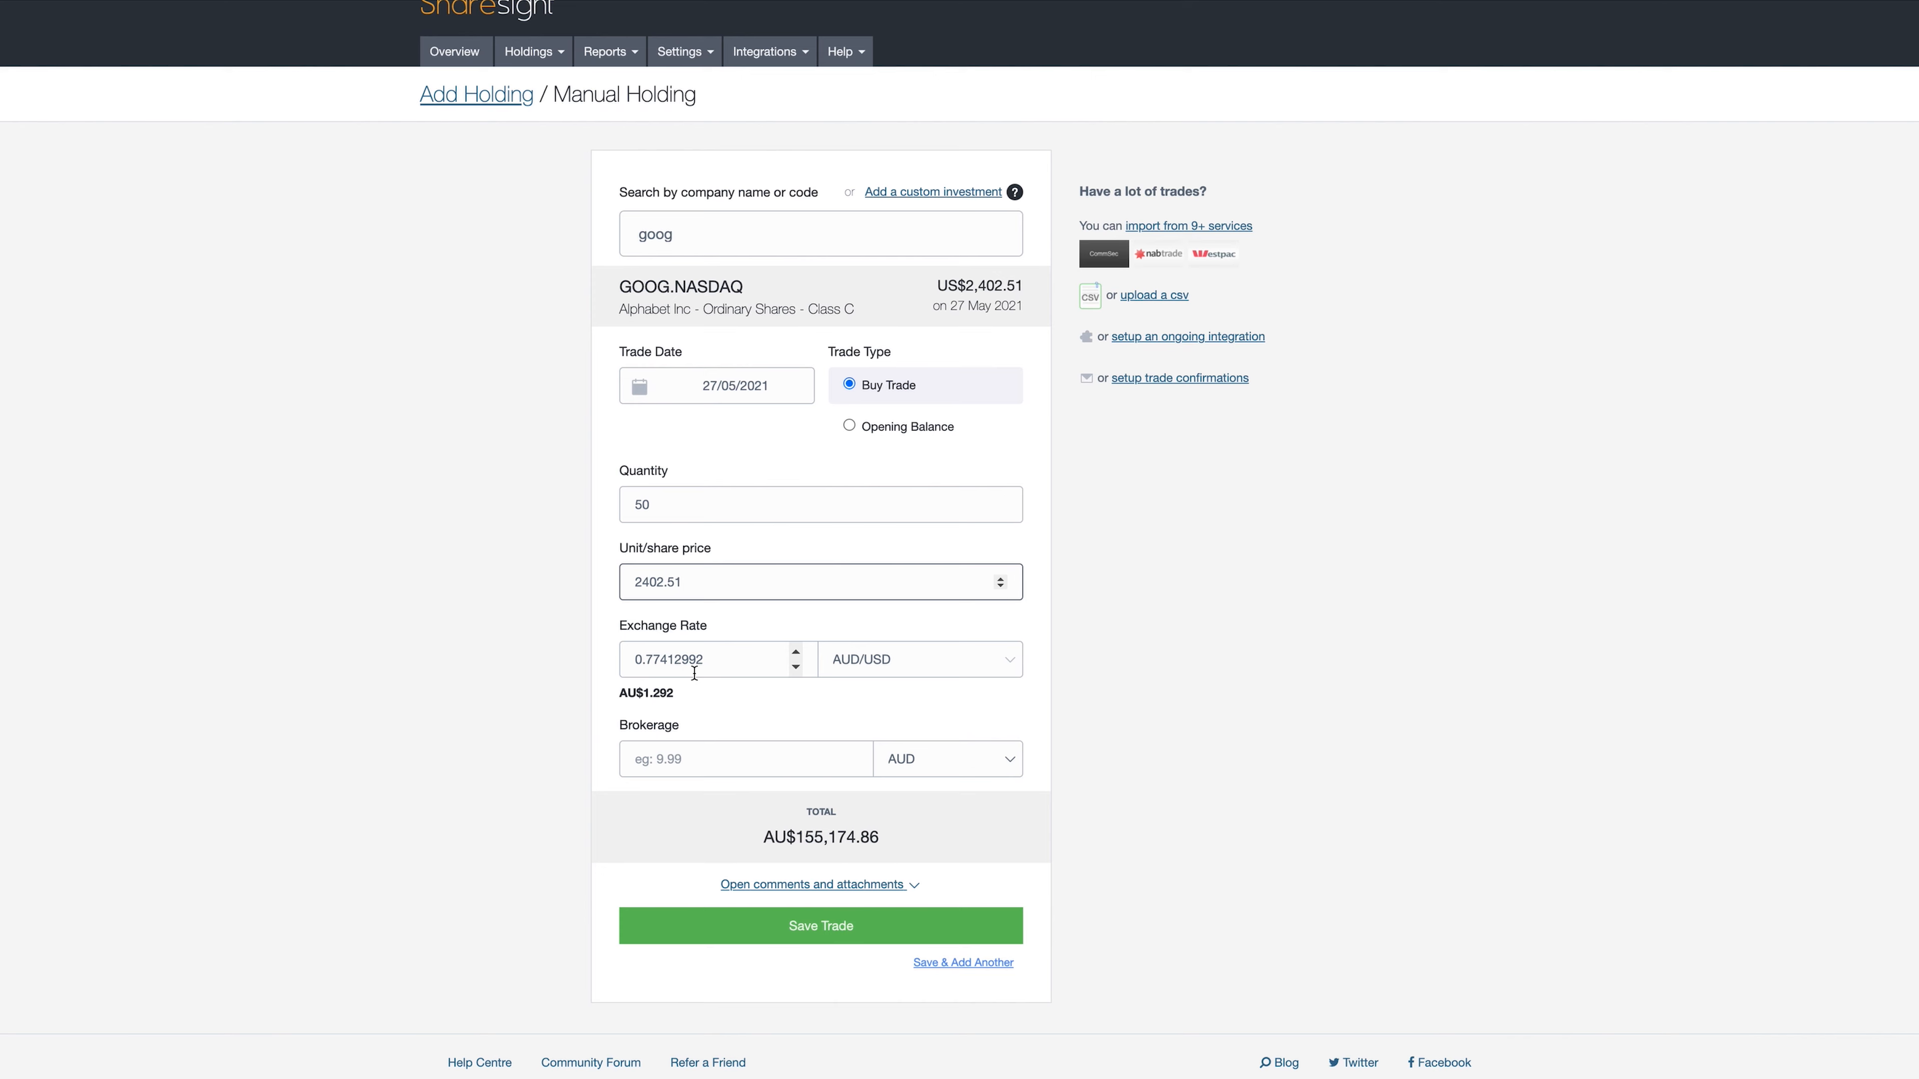
# Step: Try an AUD/USD exchange rate of 1 and restore the suggested rate
pyautogui.click(751, 666)
pyautogui.scroll(-1, 752, 667)
pyautogui.scroll(1, 700, 648)
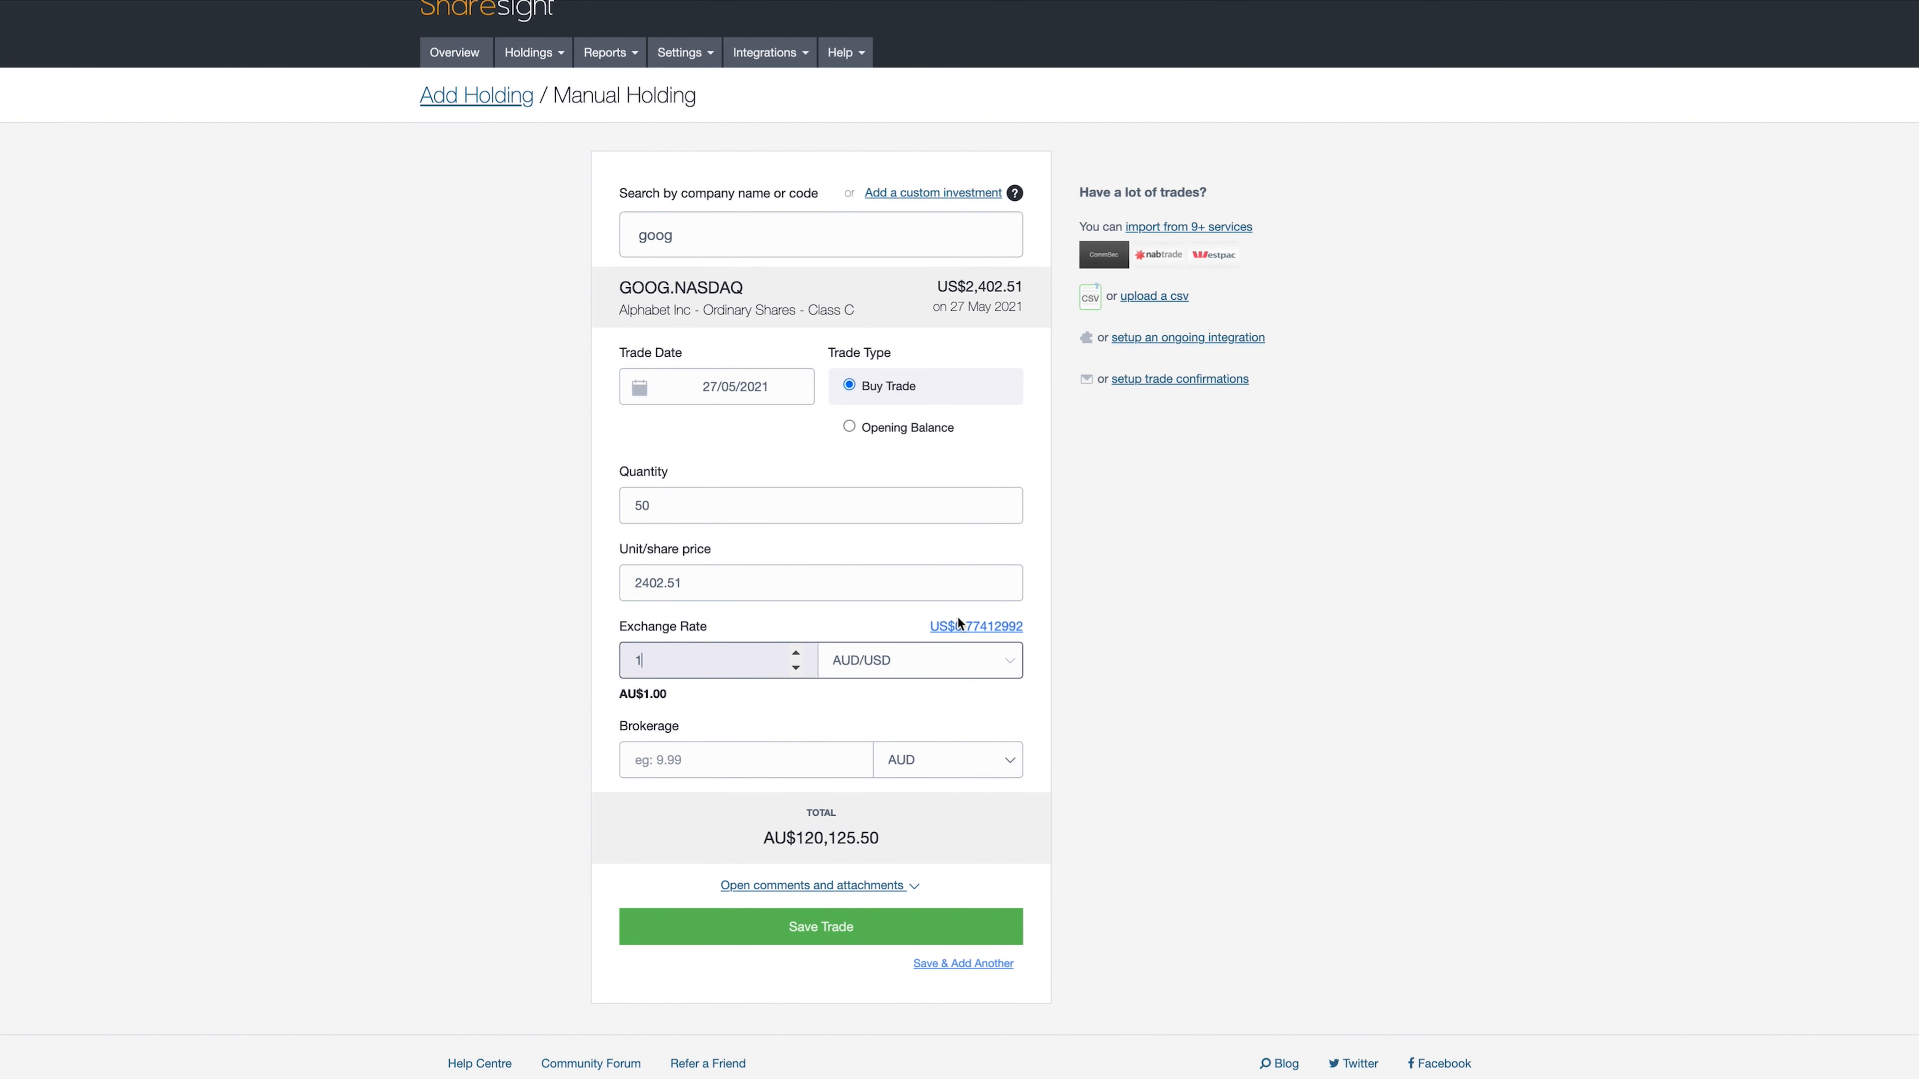
pyautogui.click(959, 624)
# Step: Set the brokerage to 9.99 AUD and save the trade
pyautogui.click(690, 752)
pyautogui.write('1')
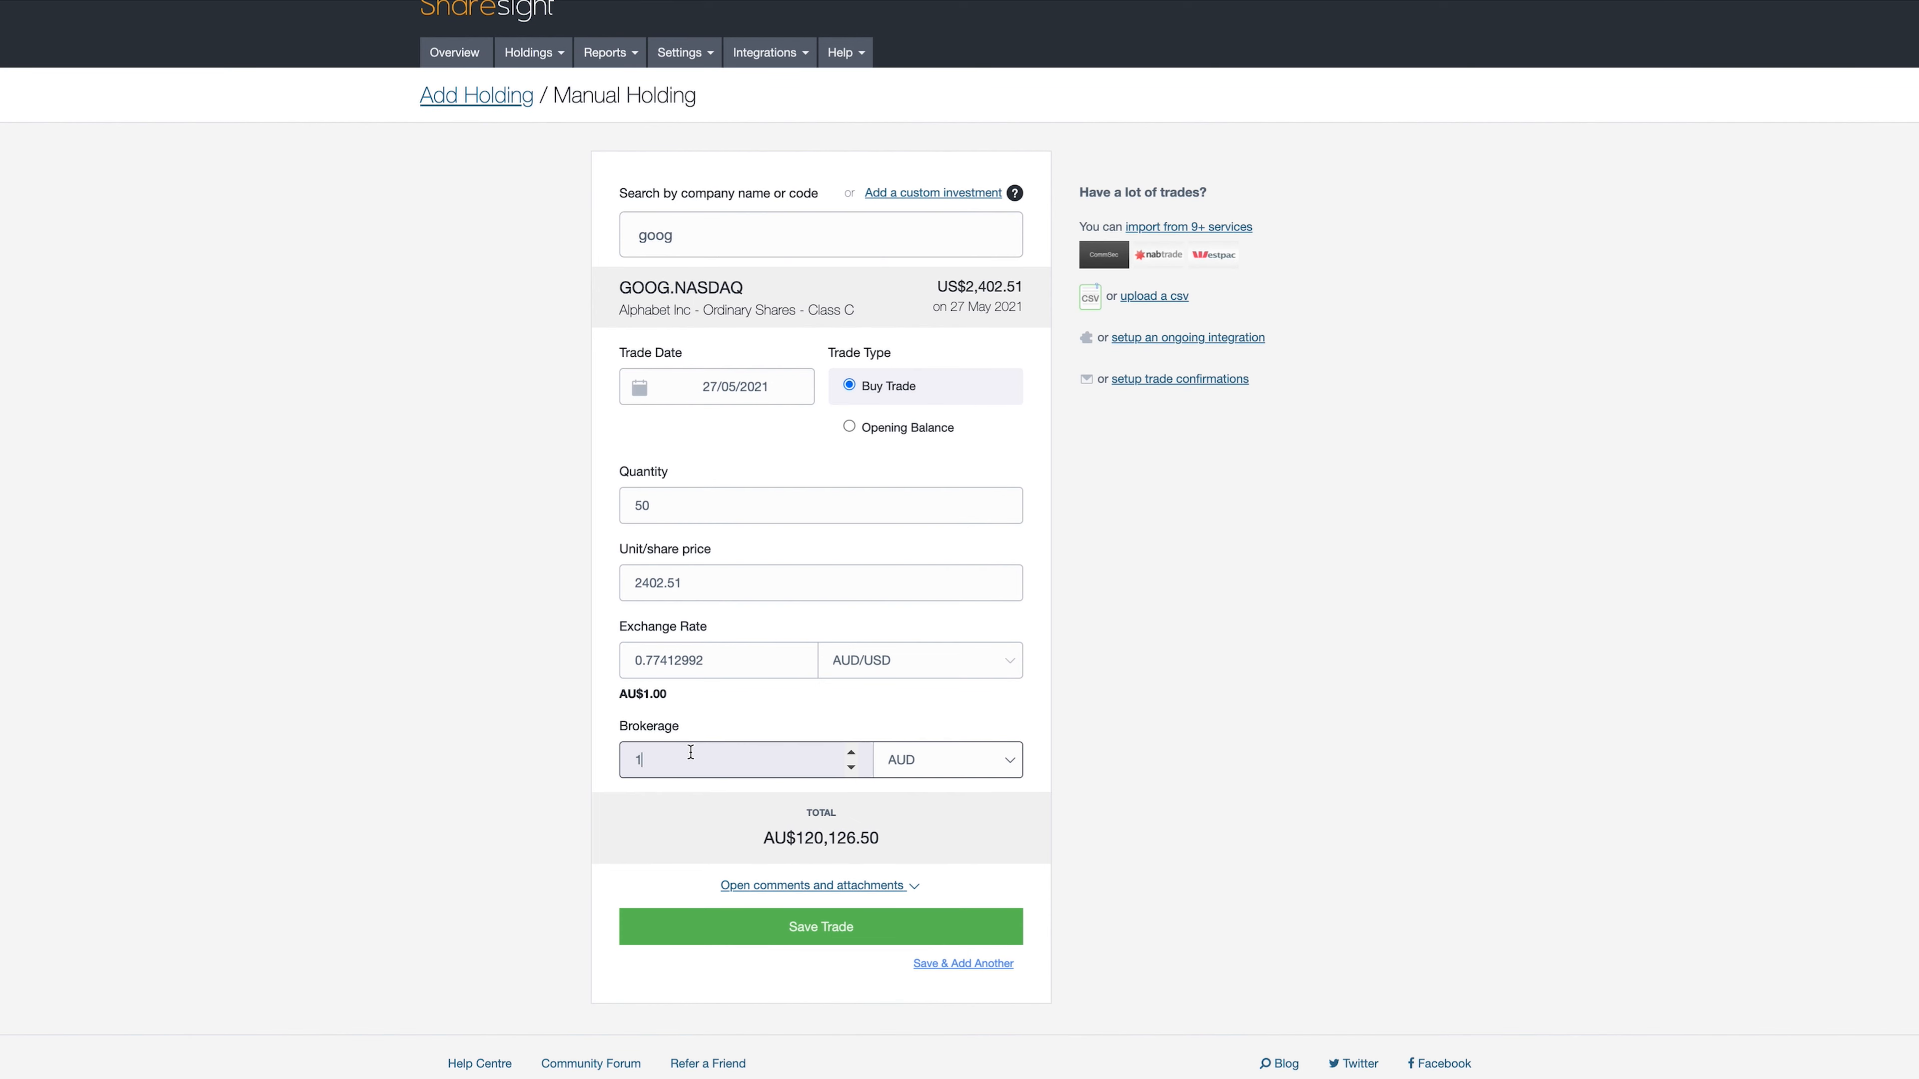
pyautogui.press('BackSpace')
pyautogui.write('9.99')
pyautogui.click(827, 929)
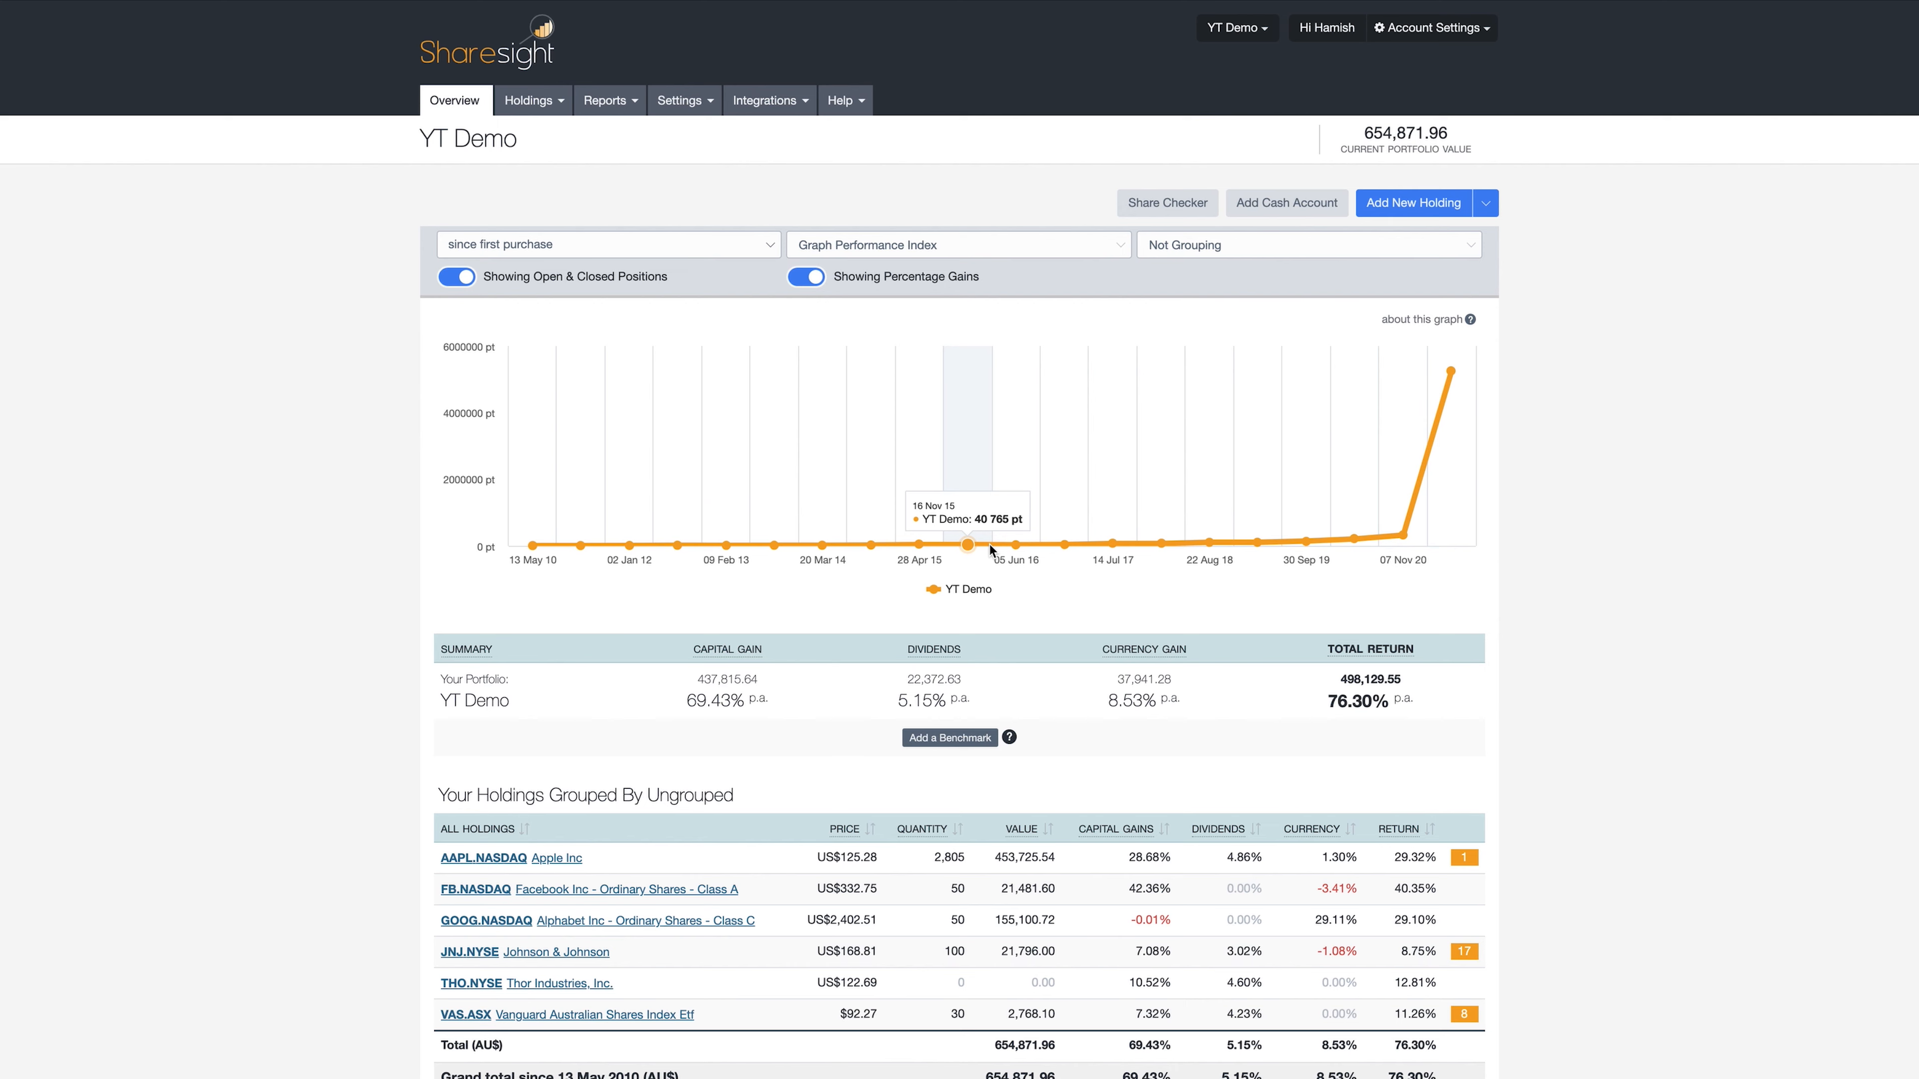
# Step: Show the portfolio's performance over the last 5 years
pyautogui.click(699, 246)
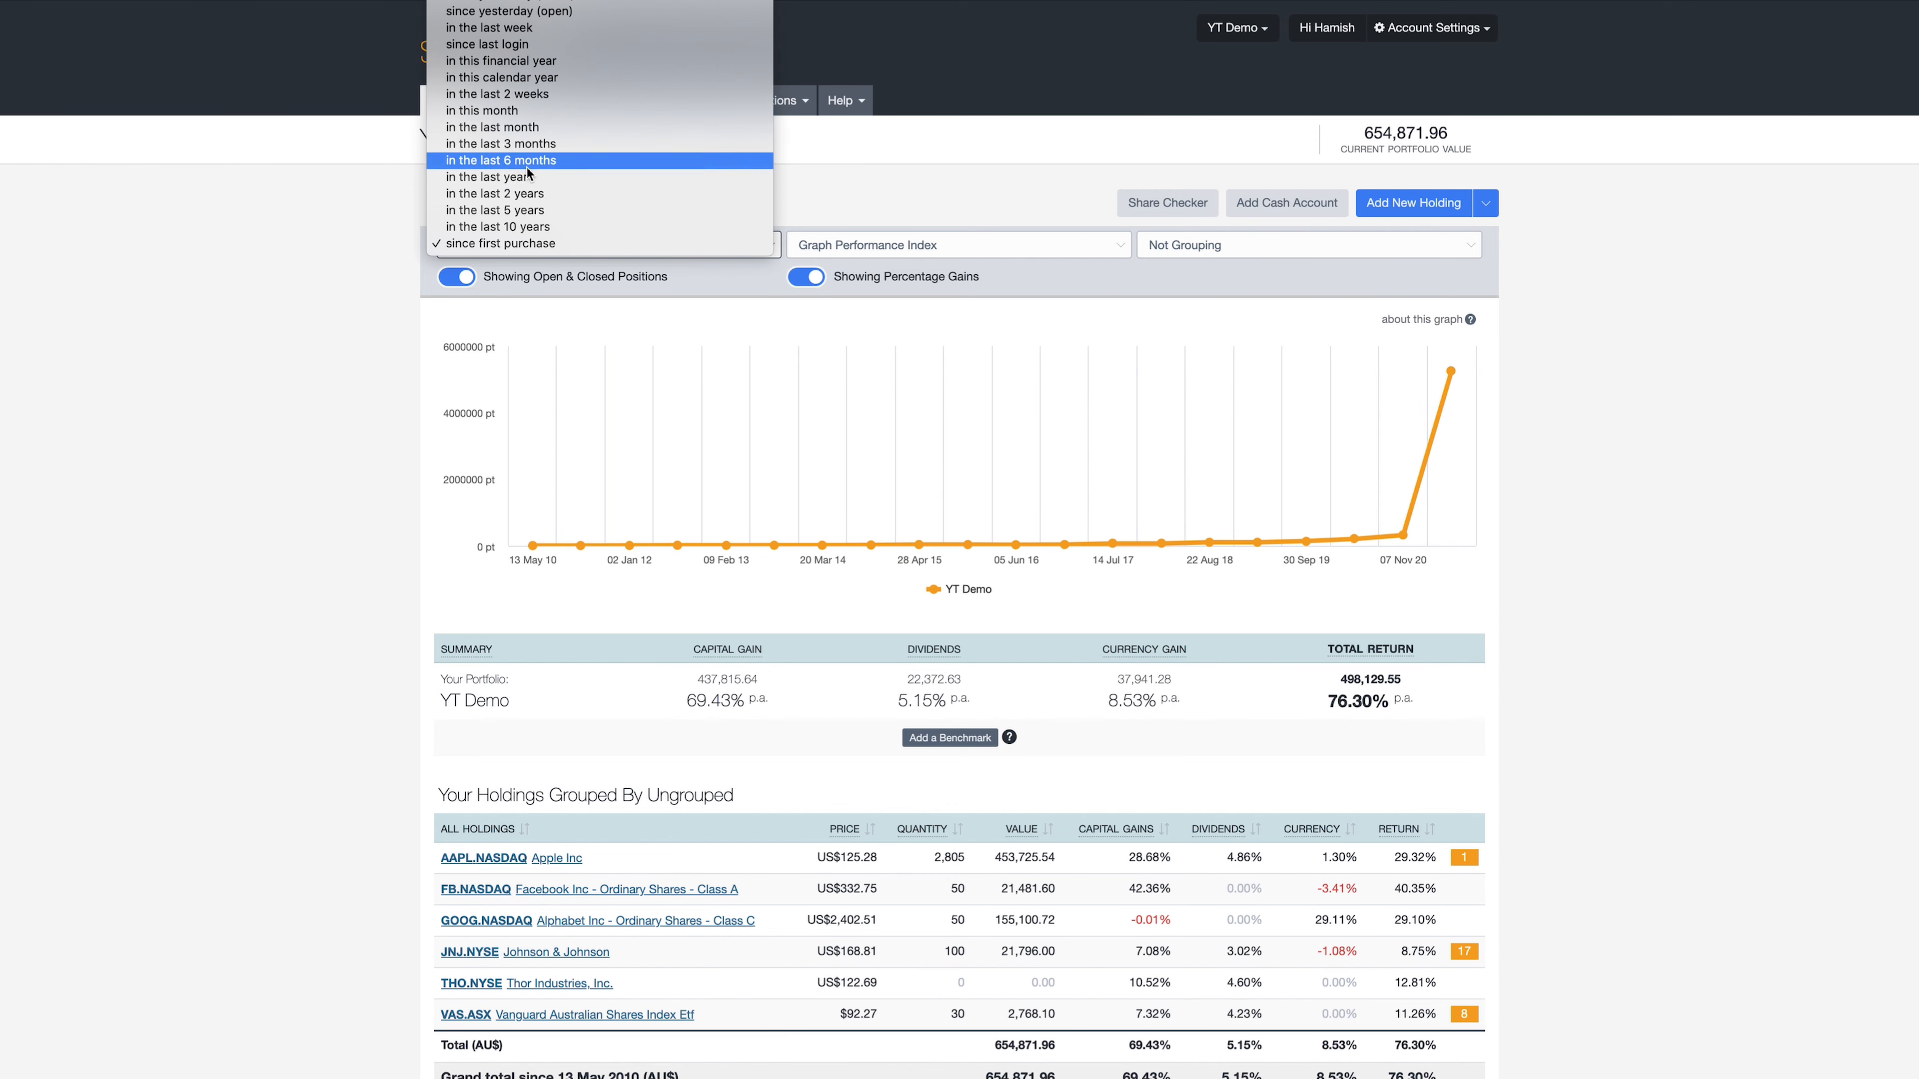
pyautogui.click(528, 210)
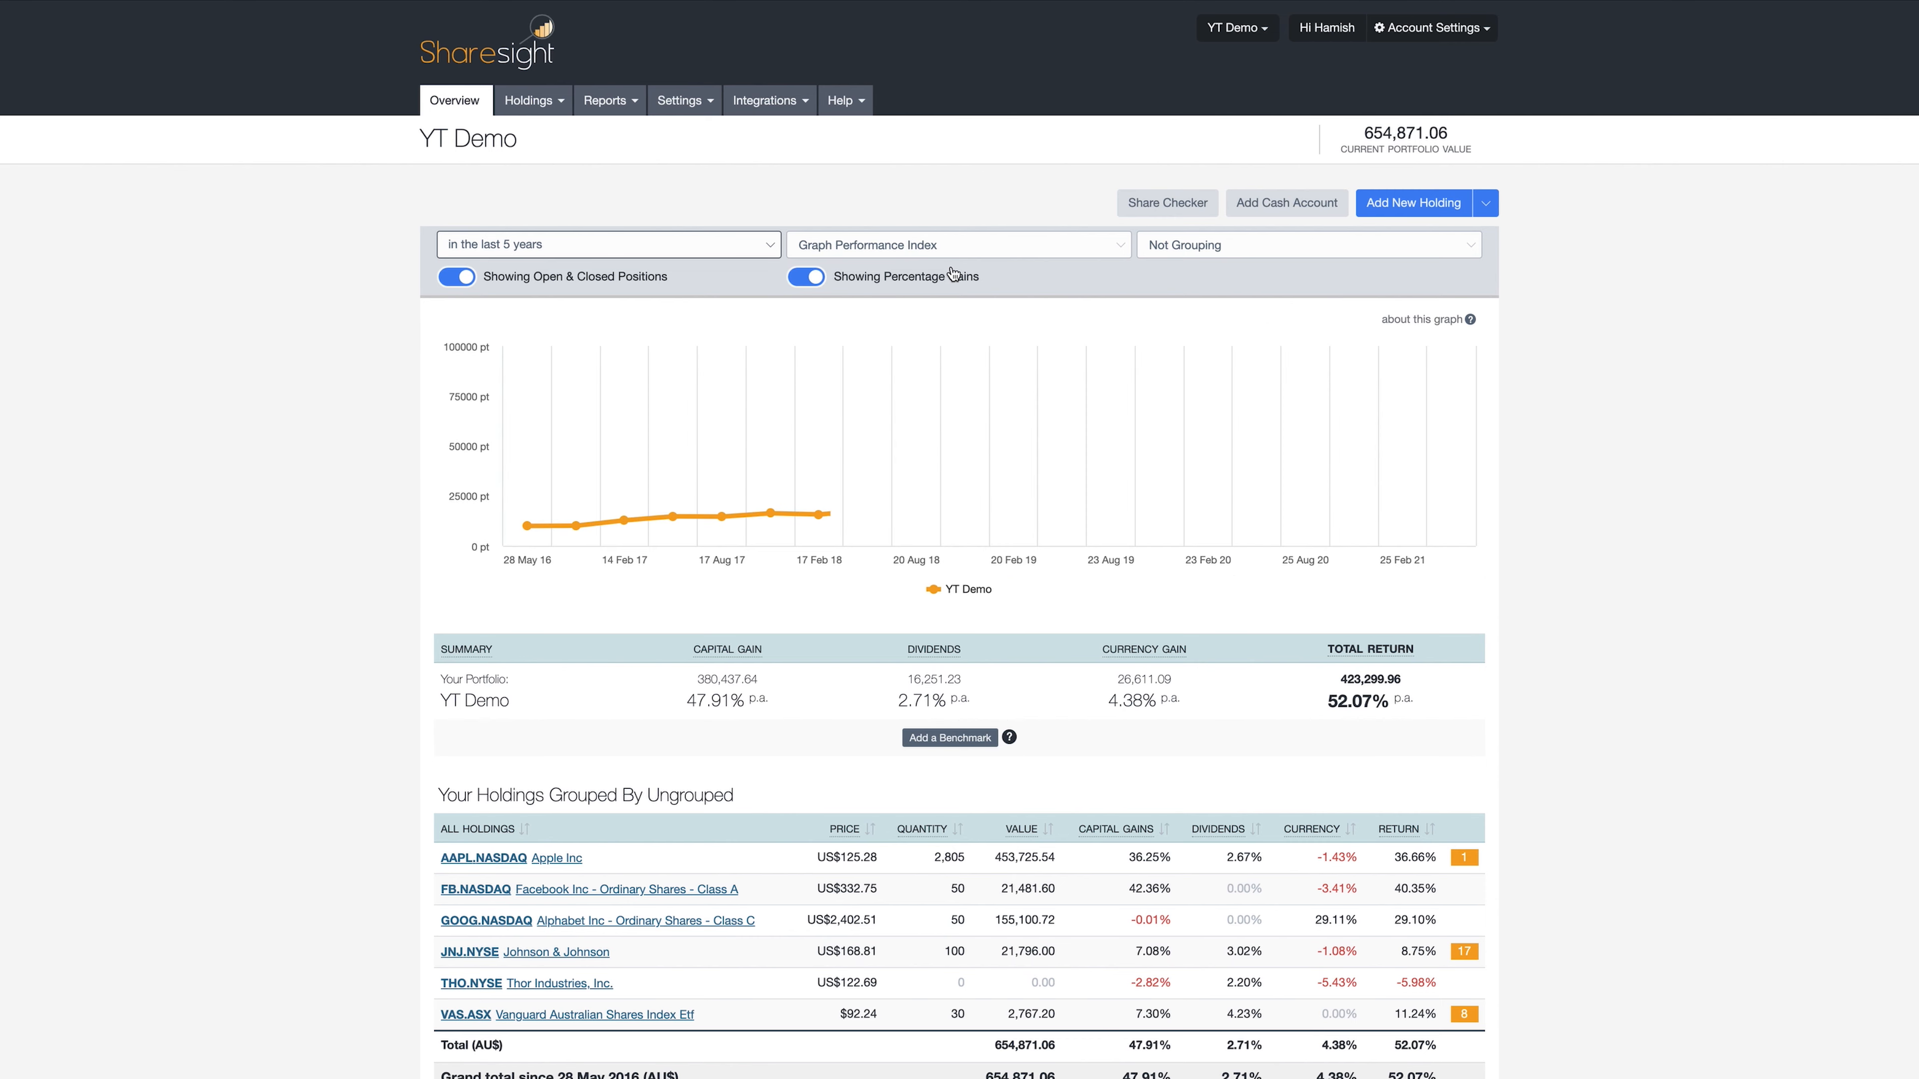
# Step: View the portfolio graph in turn as Graph Growth, Graph Value – Stacked and Graph Value – Lines
pyautogui.click(940, 246)
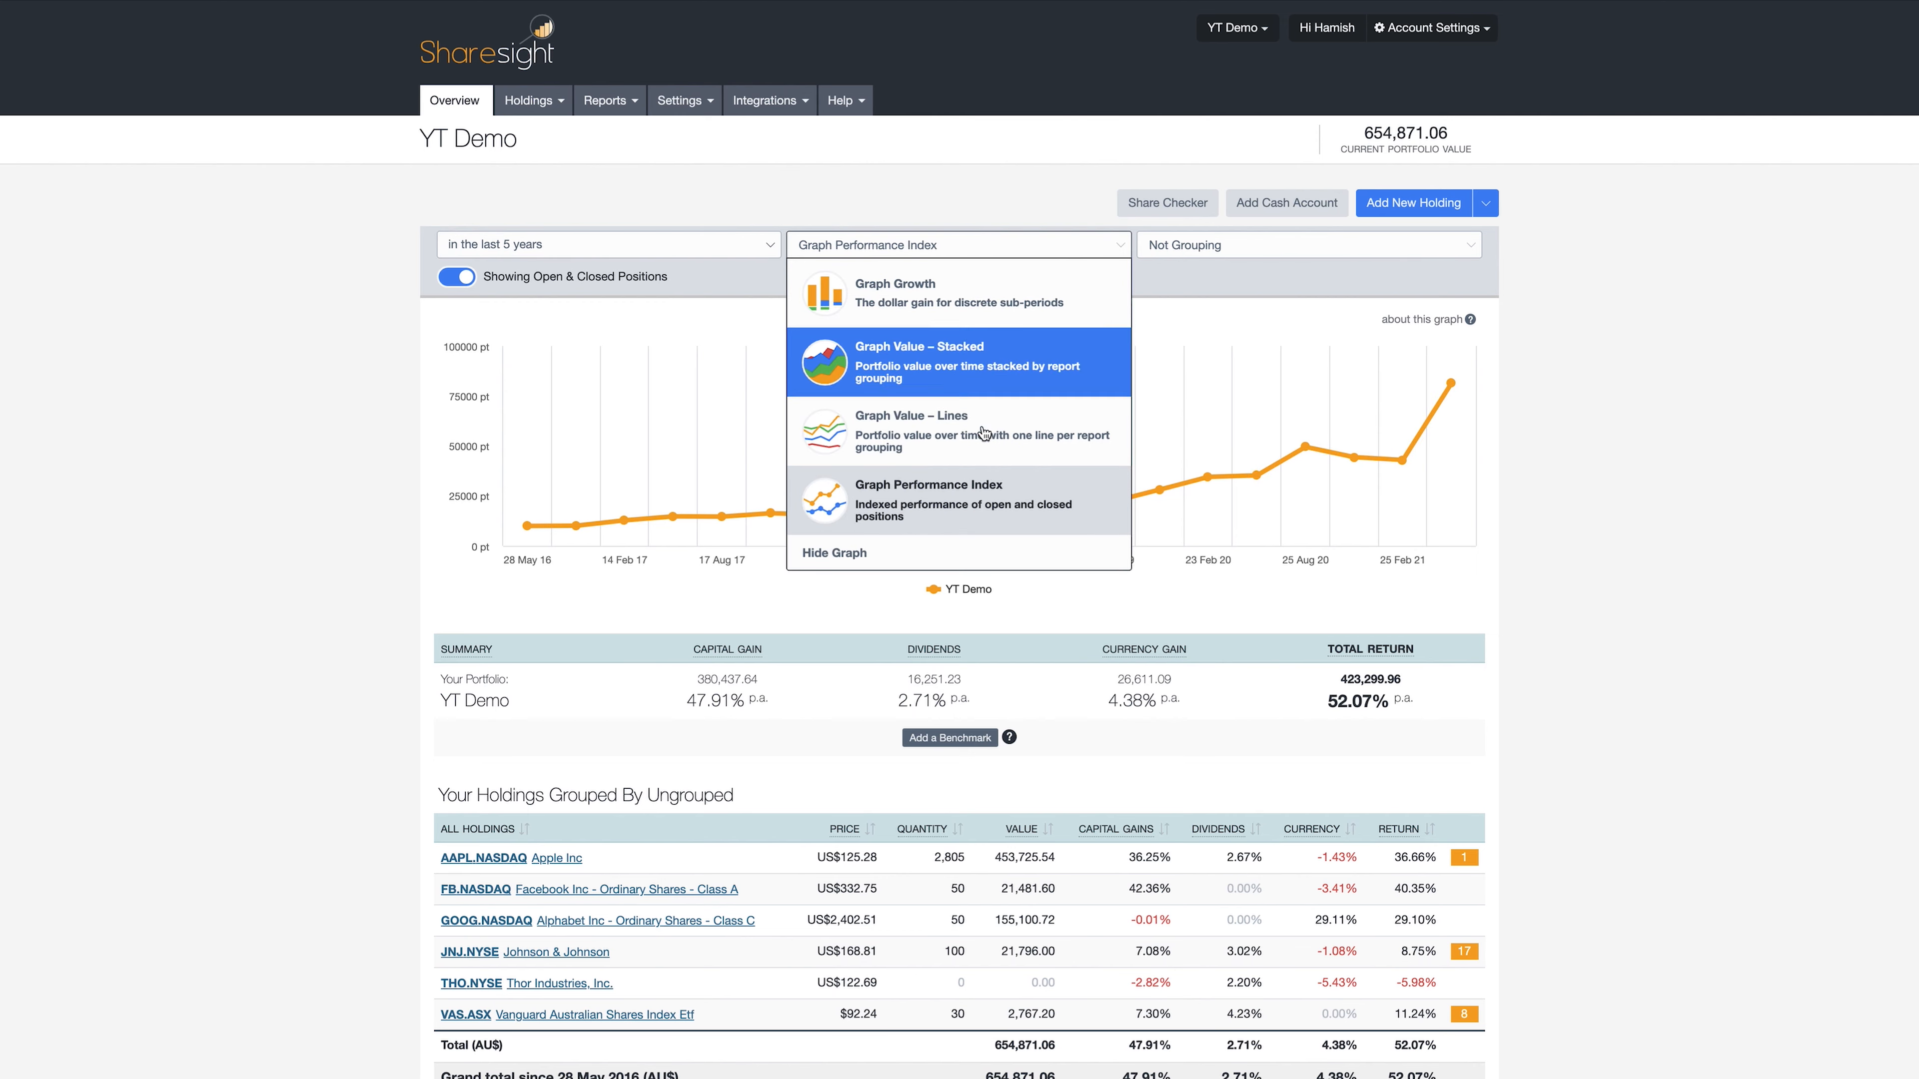
pyautogui.click(892, 296)
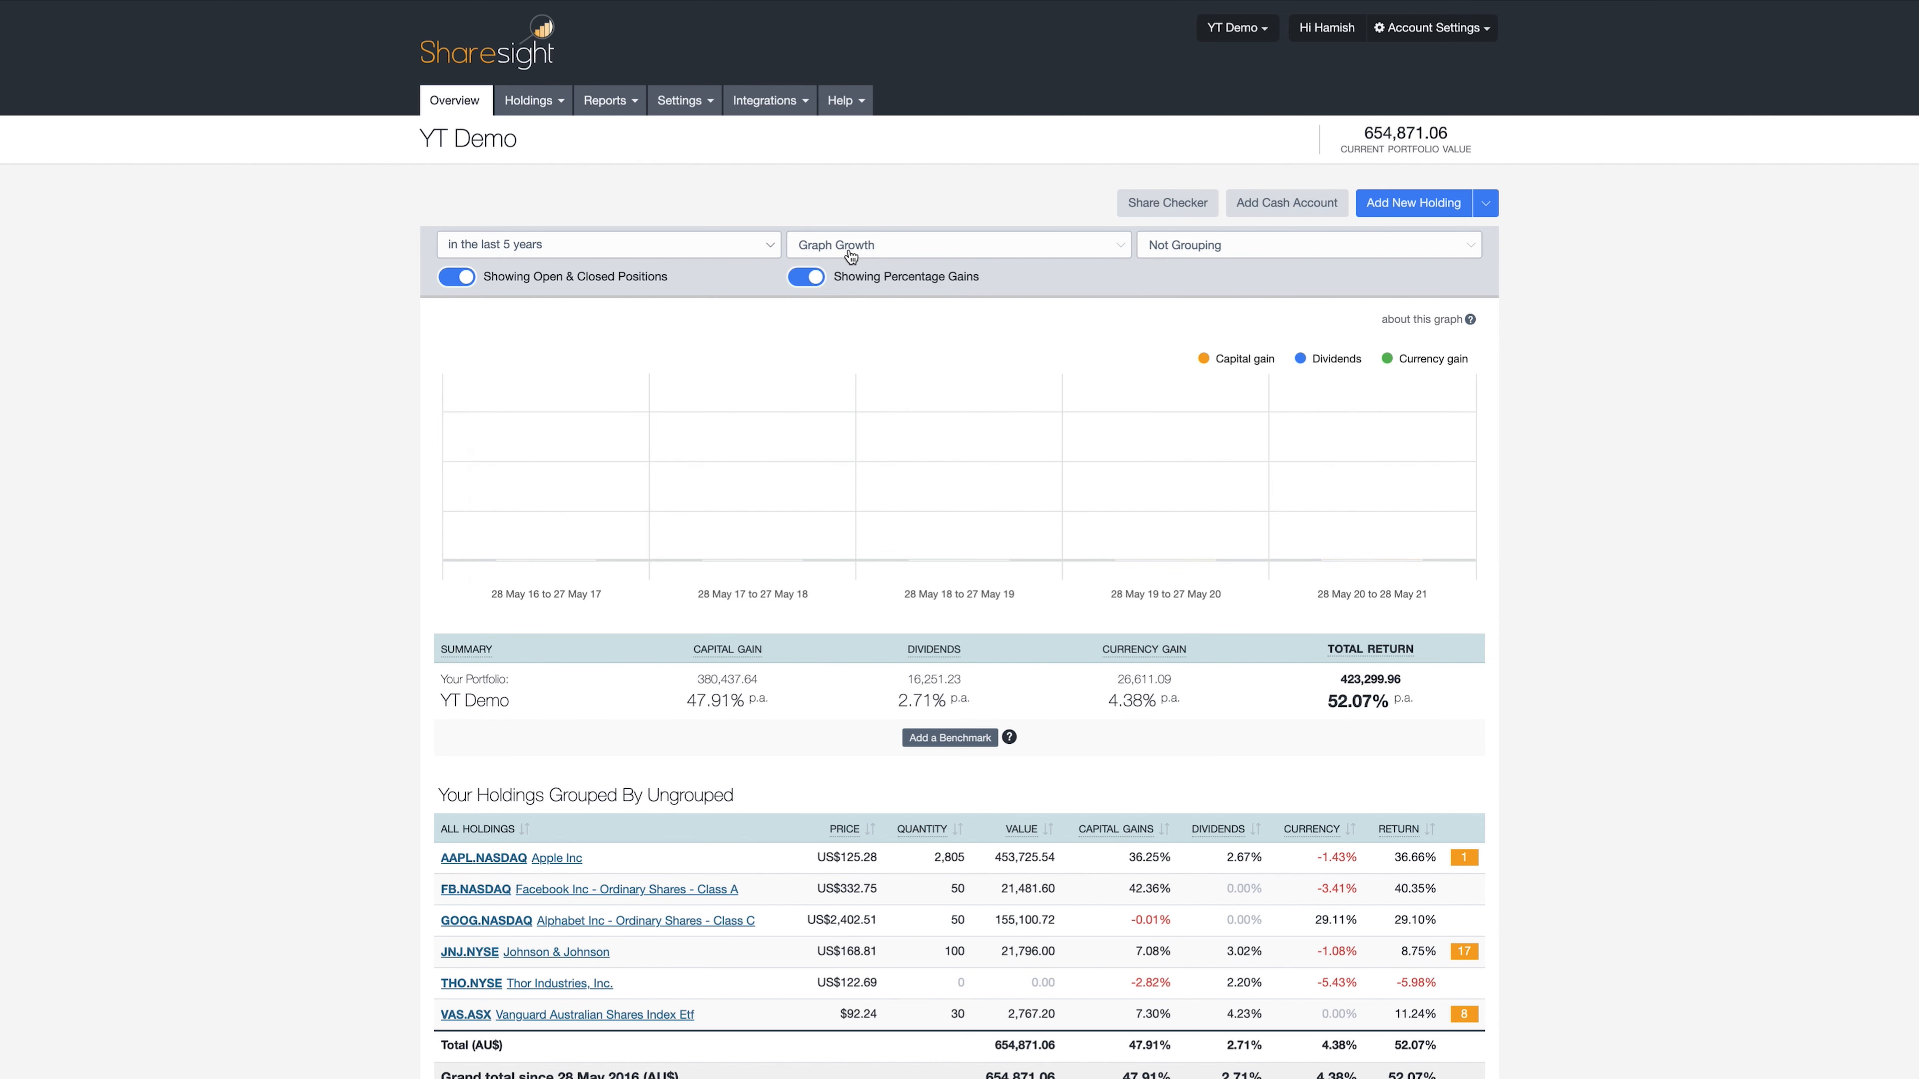
pyautogui.moveTo(1153, 558)
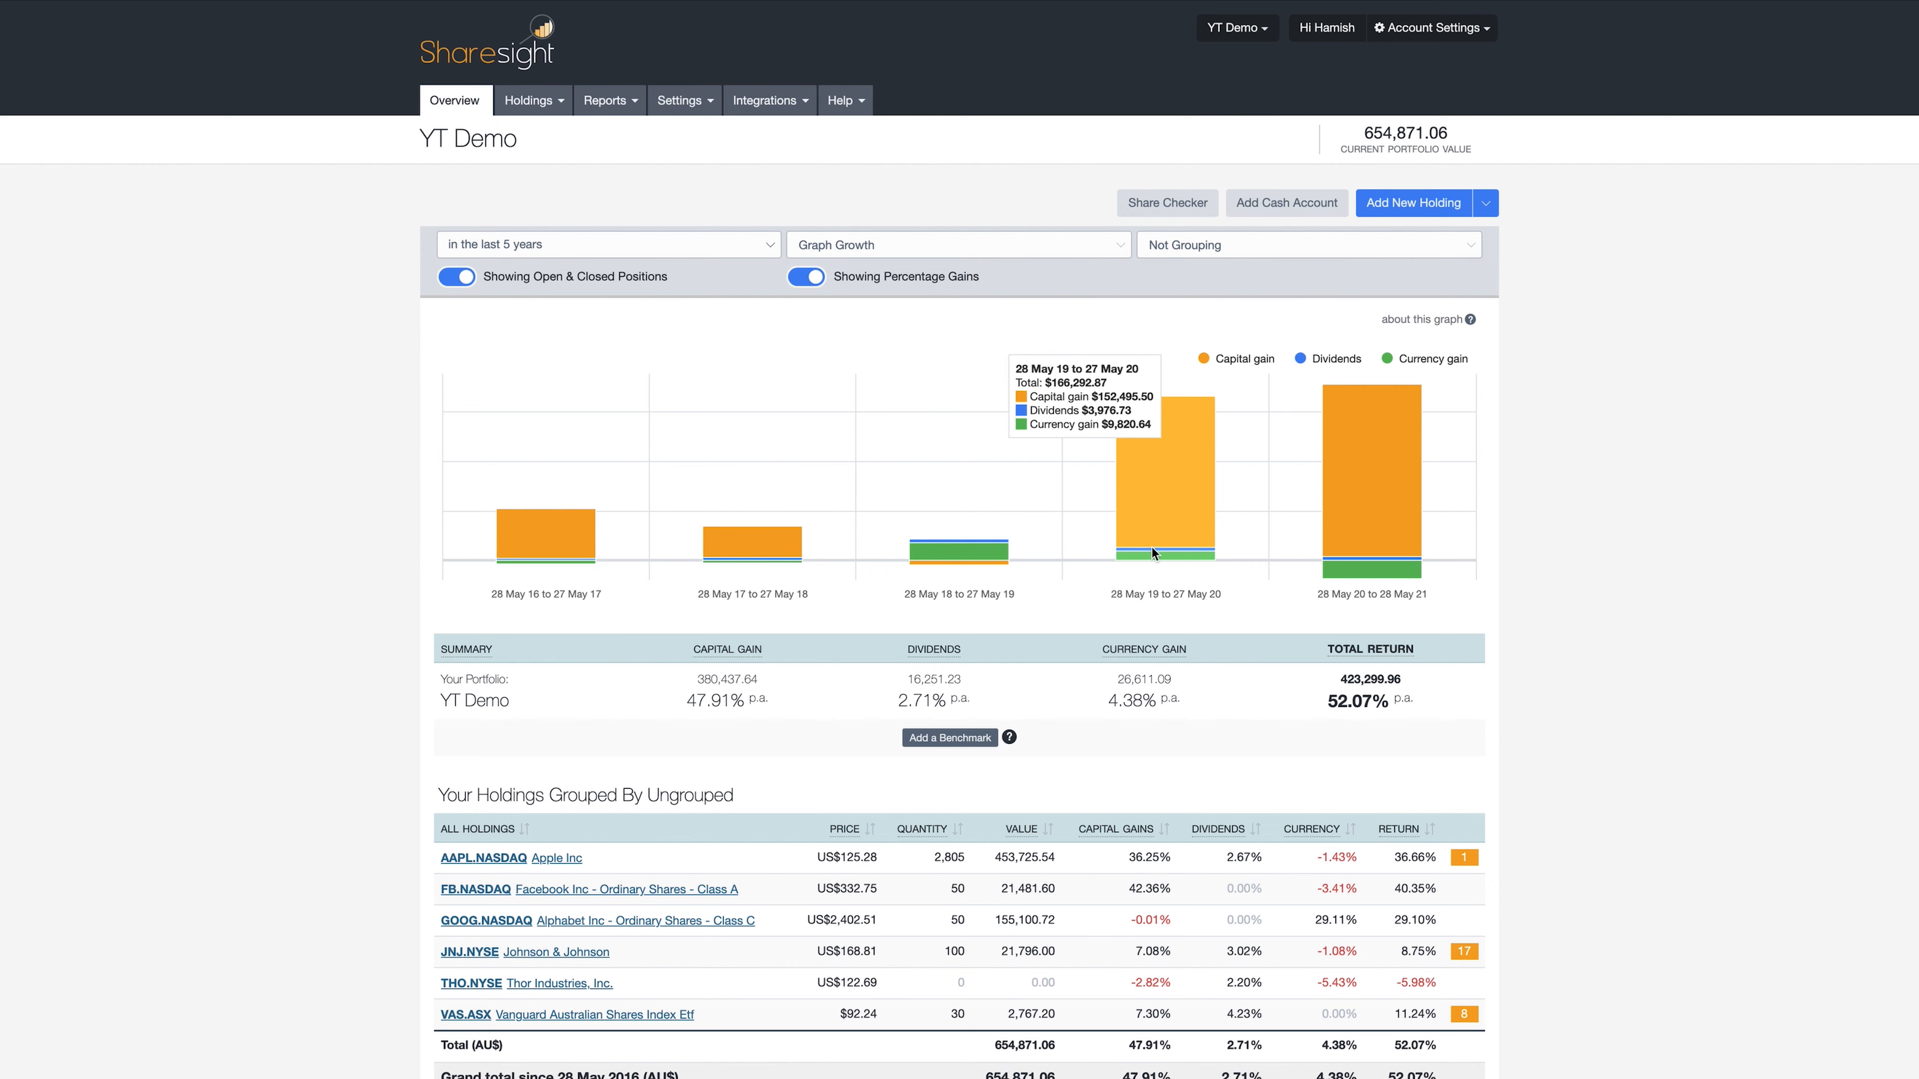
pyautogui.click(900, 249)
pyautogui.click(905, 335)
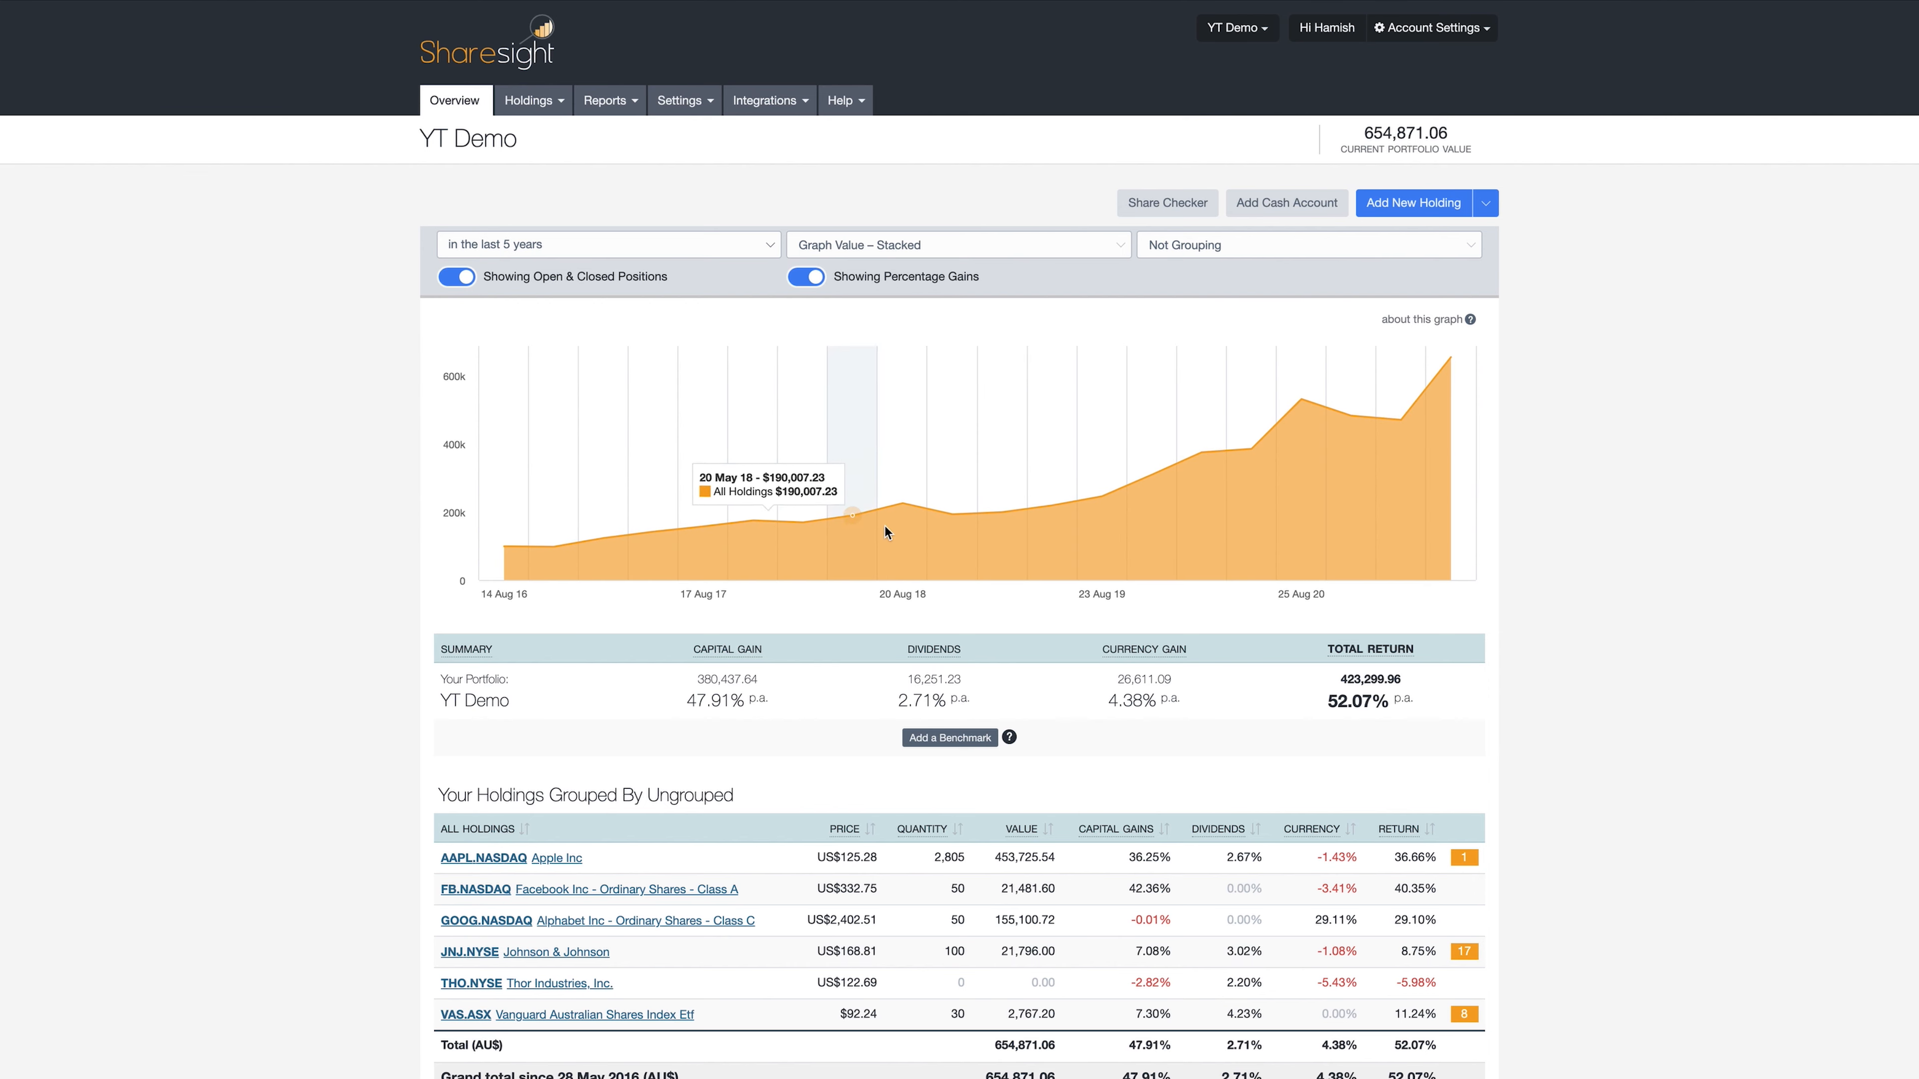
pyautogui.click(906, 244)
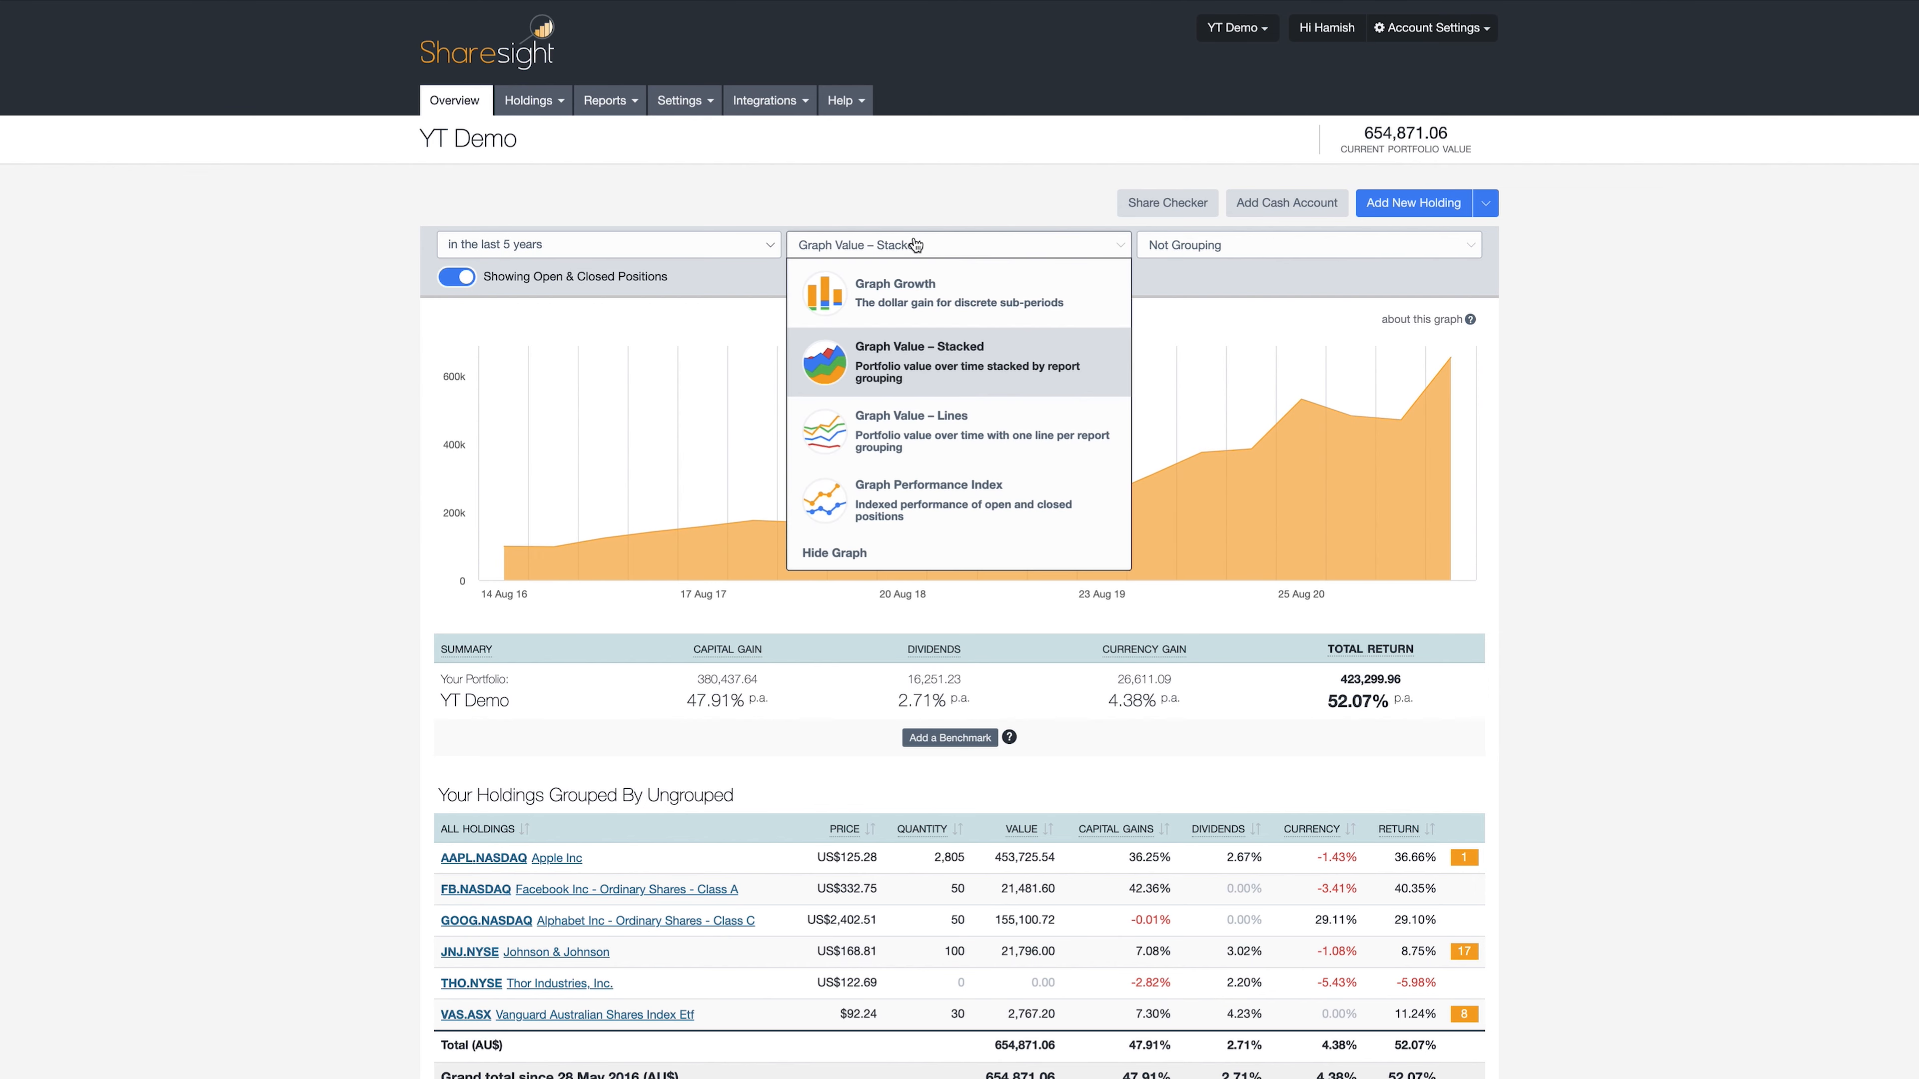
pyautogui.click(954, 429)
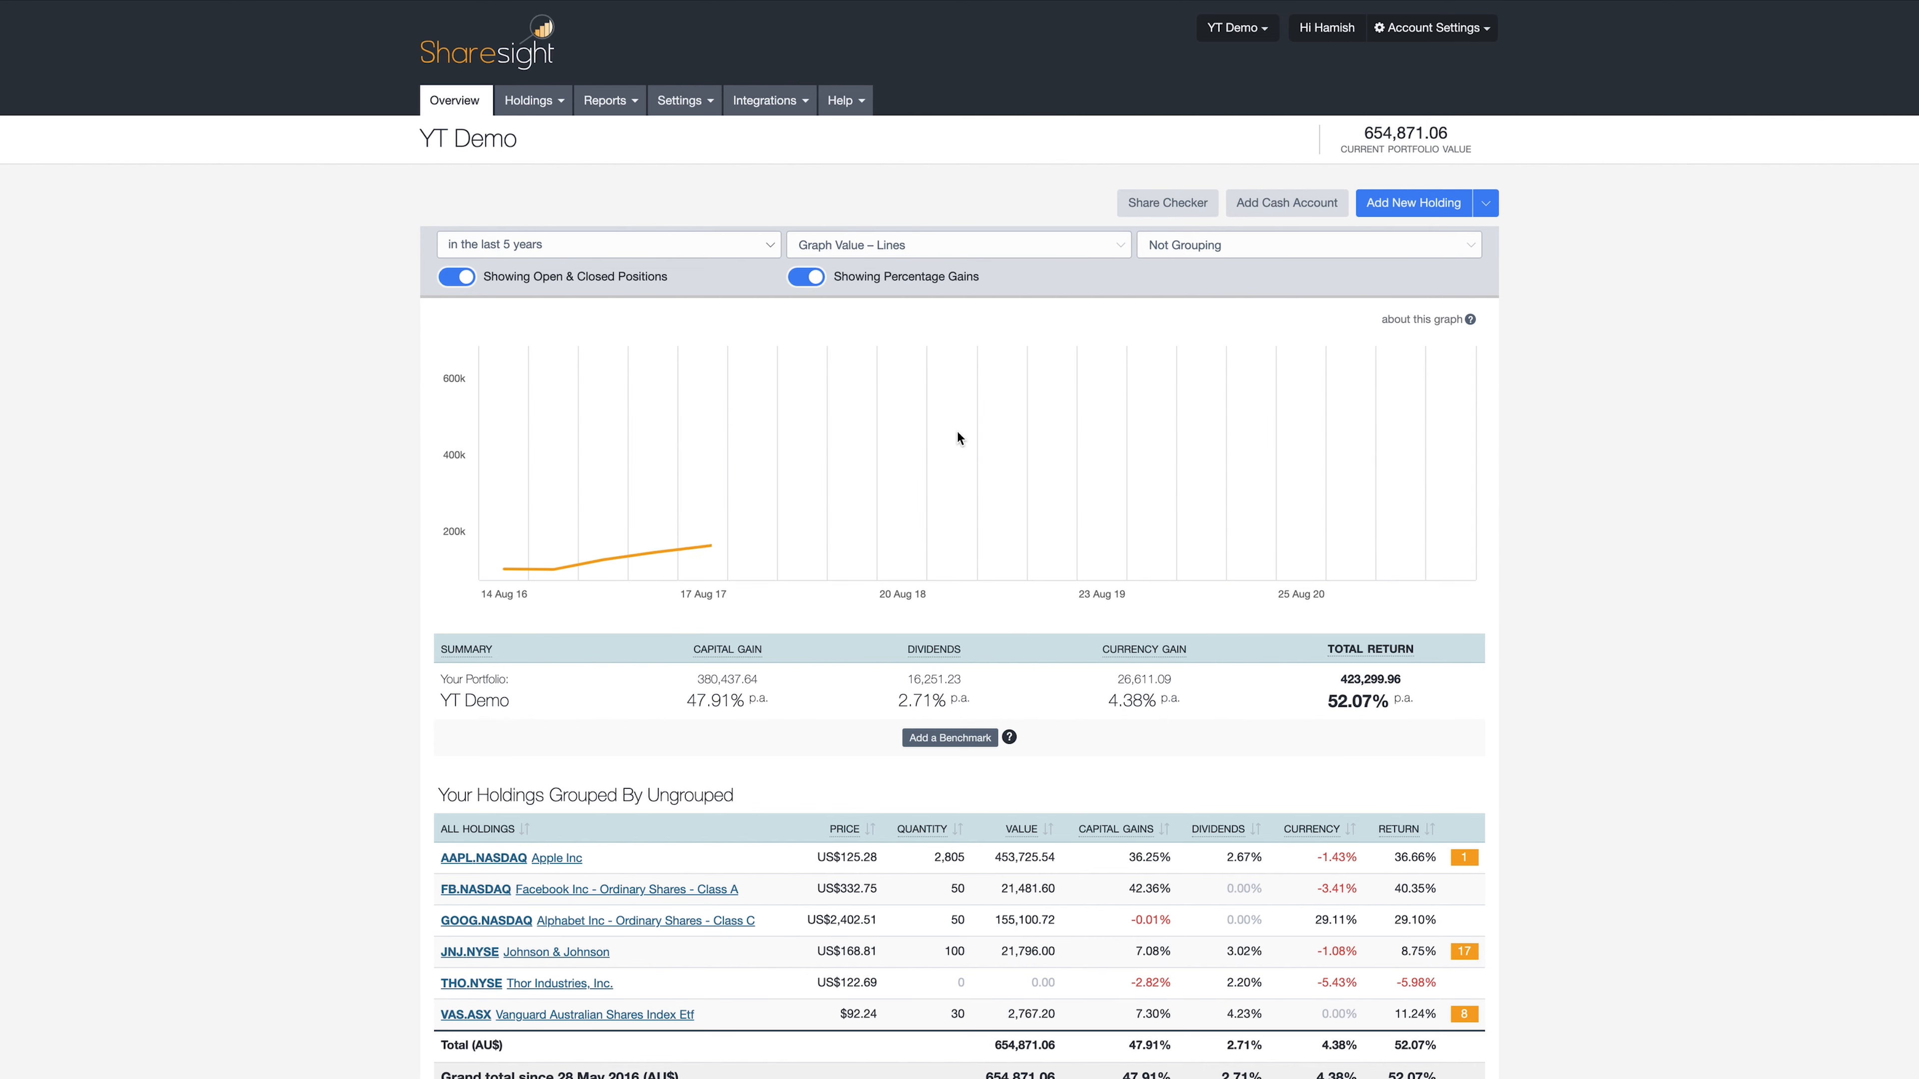
# Step: Check the available grouping options and set the graph back to Graph Performance Index
pyautogui.click(1209, 253)
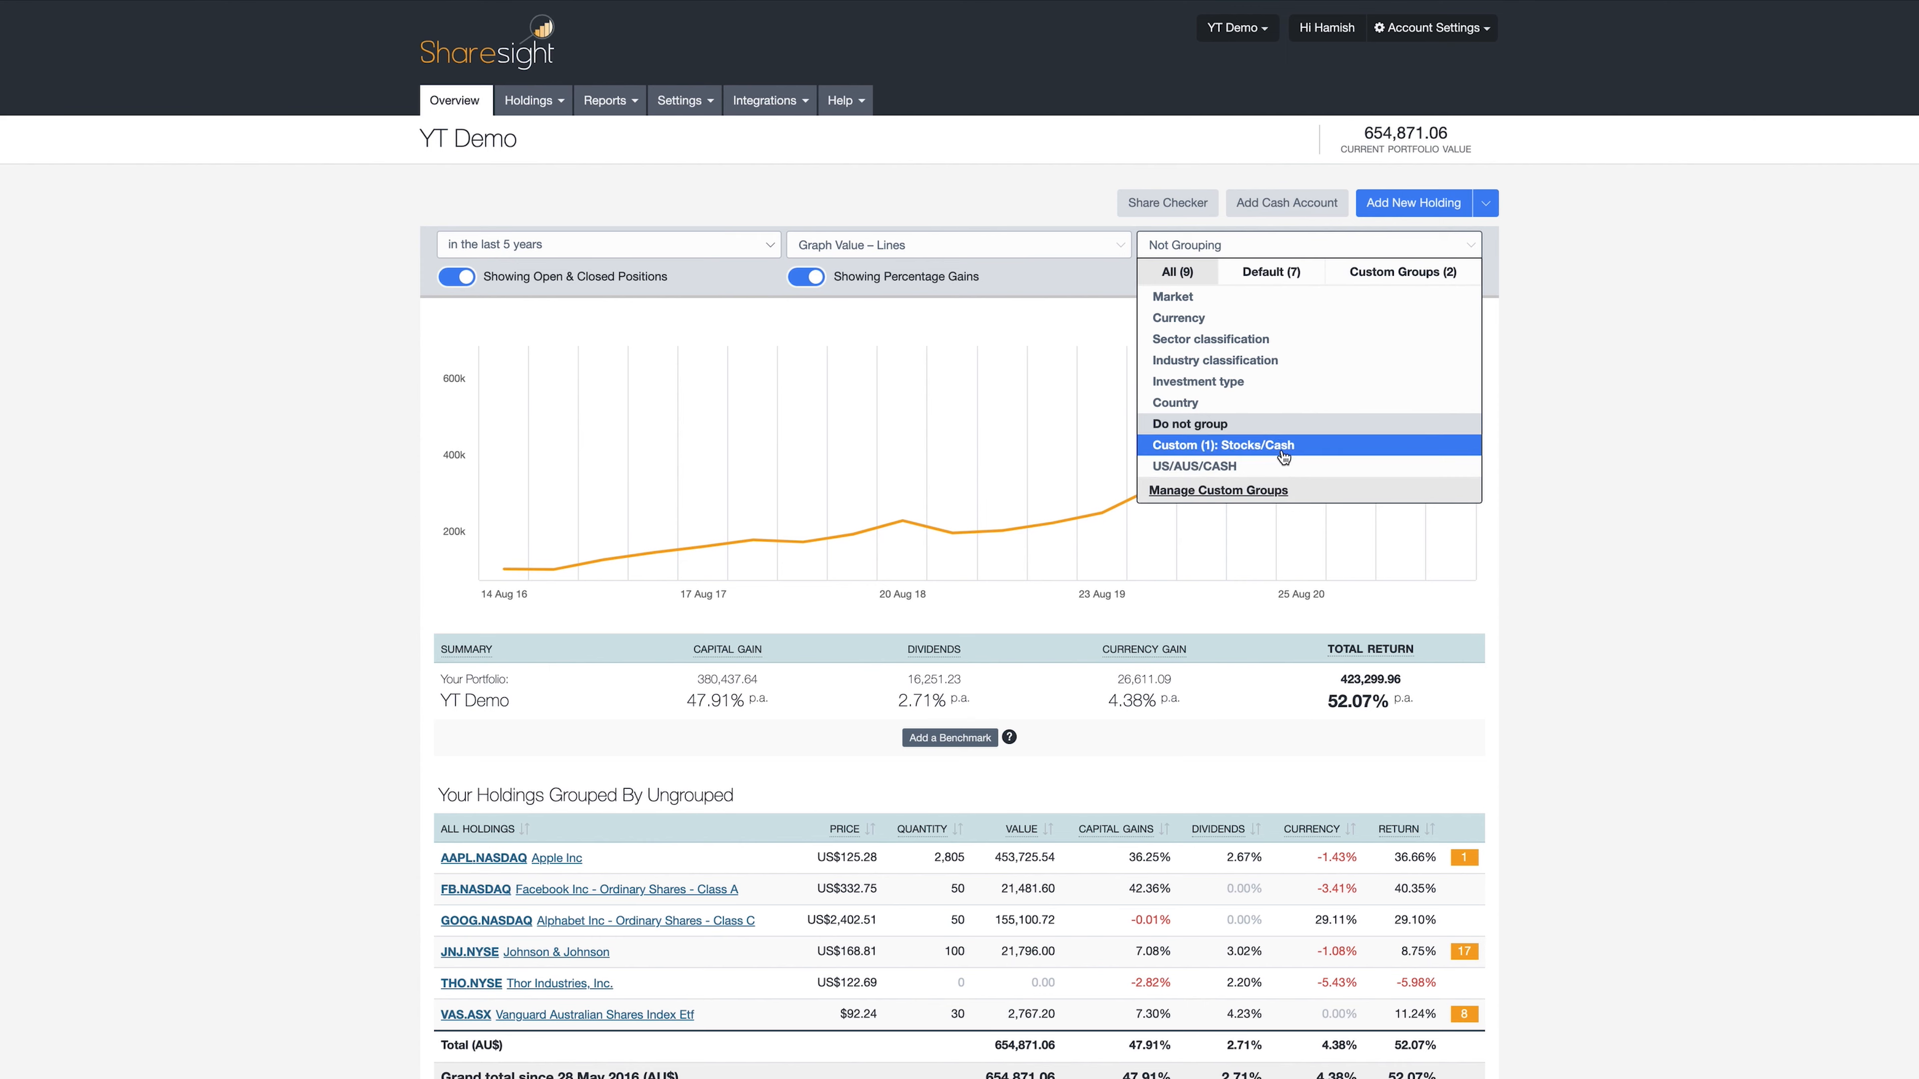
pyautogui.click(1611, 455)
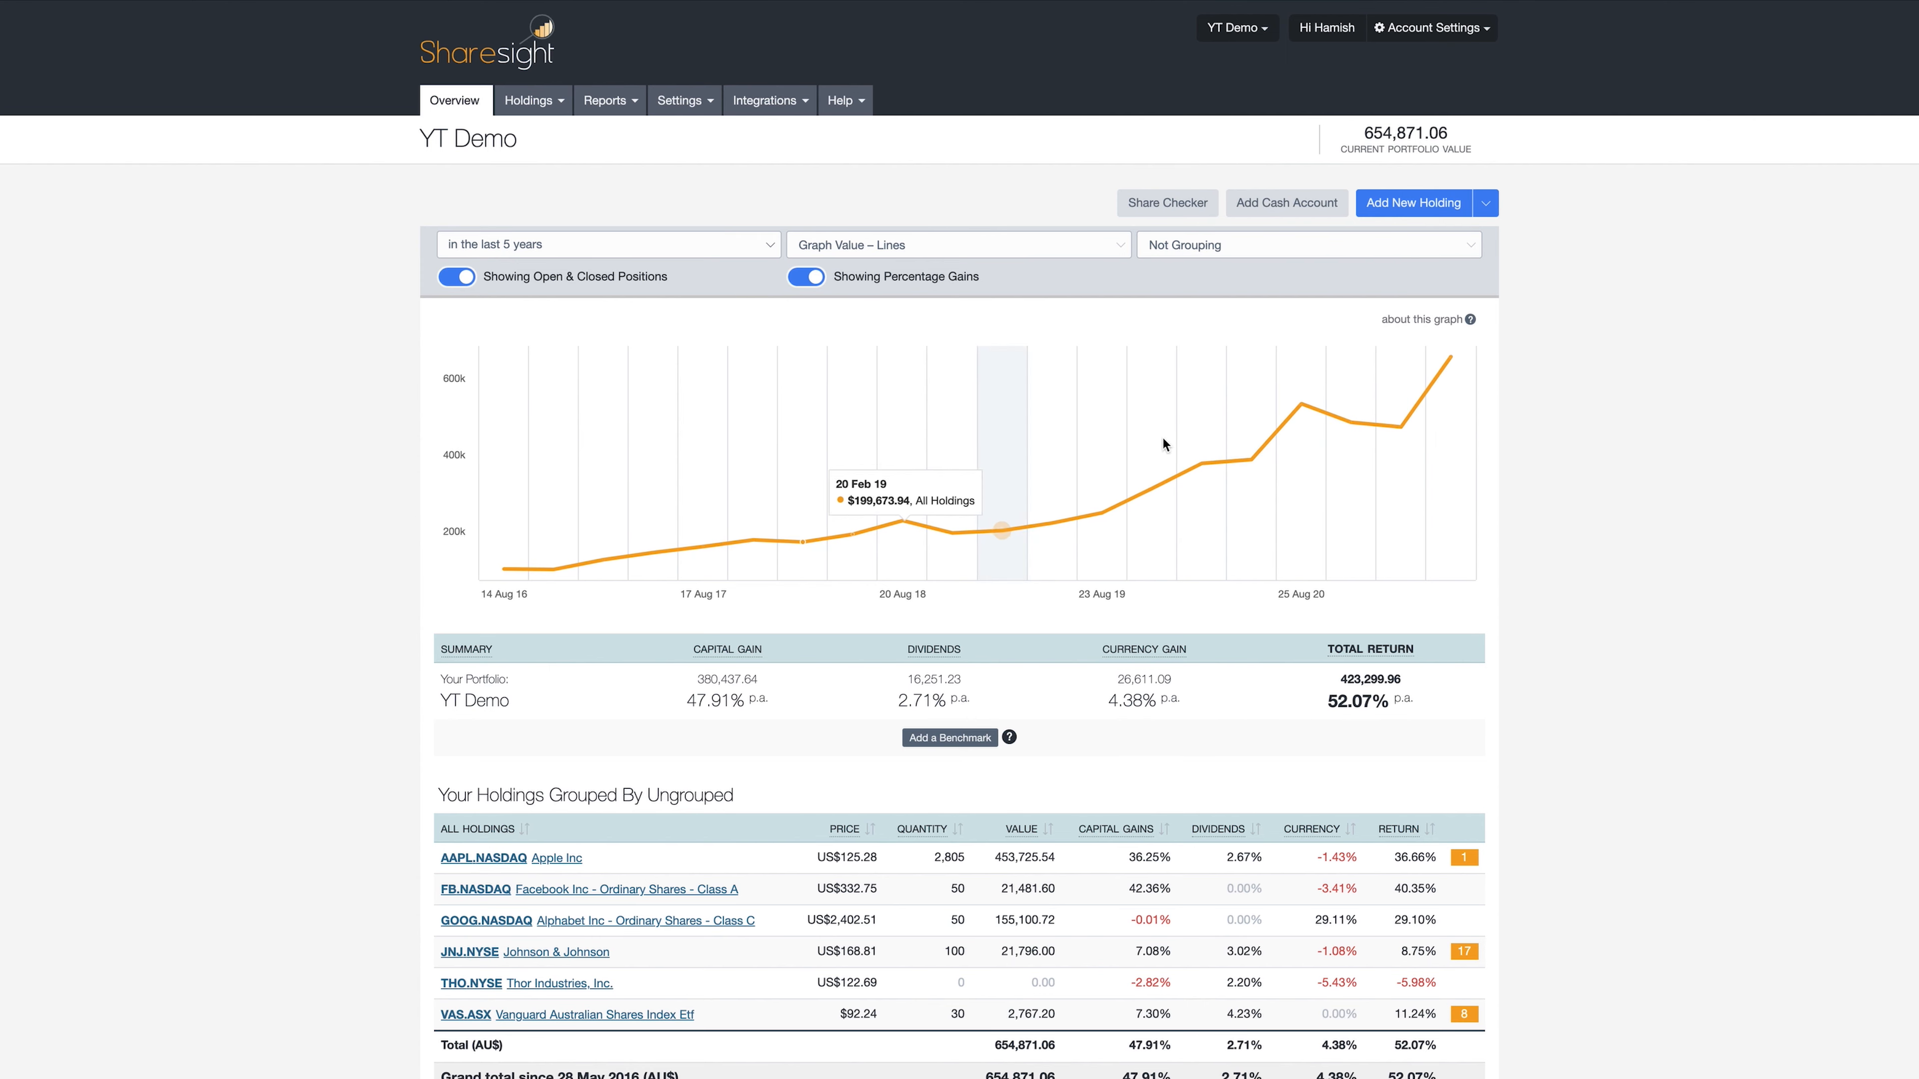
pyautogui.click(958, 246)
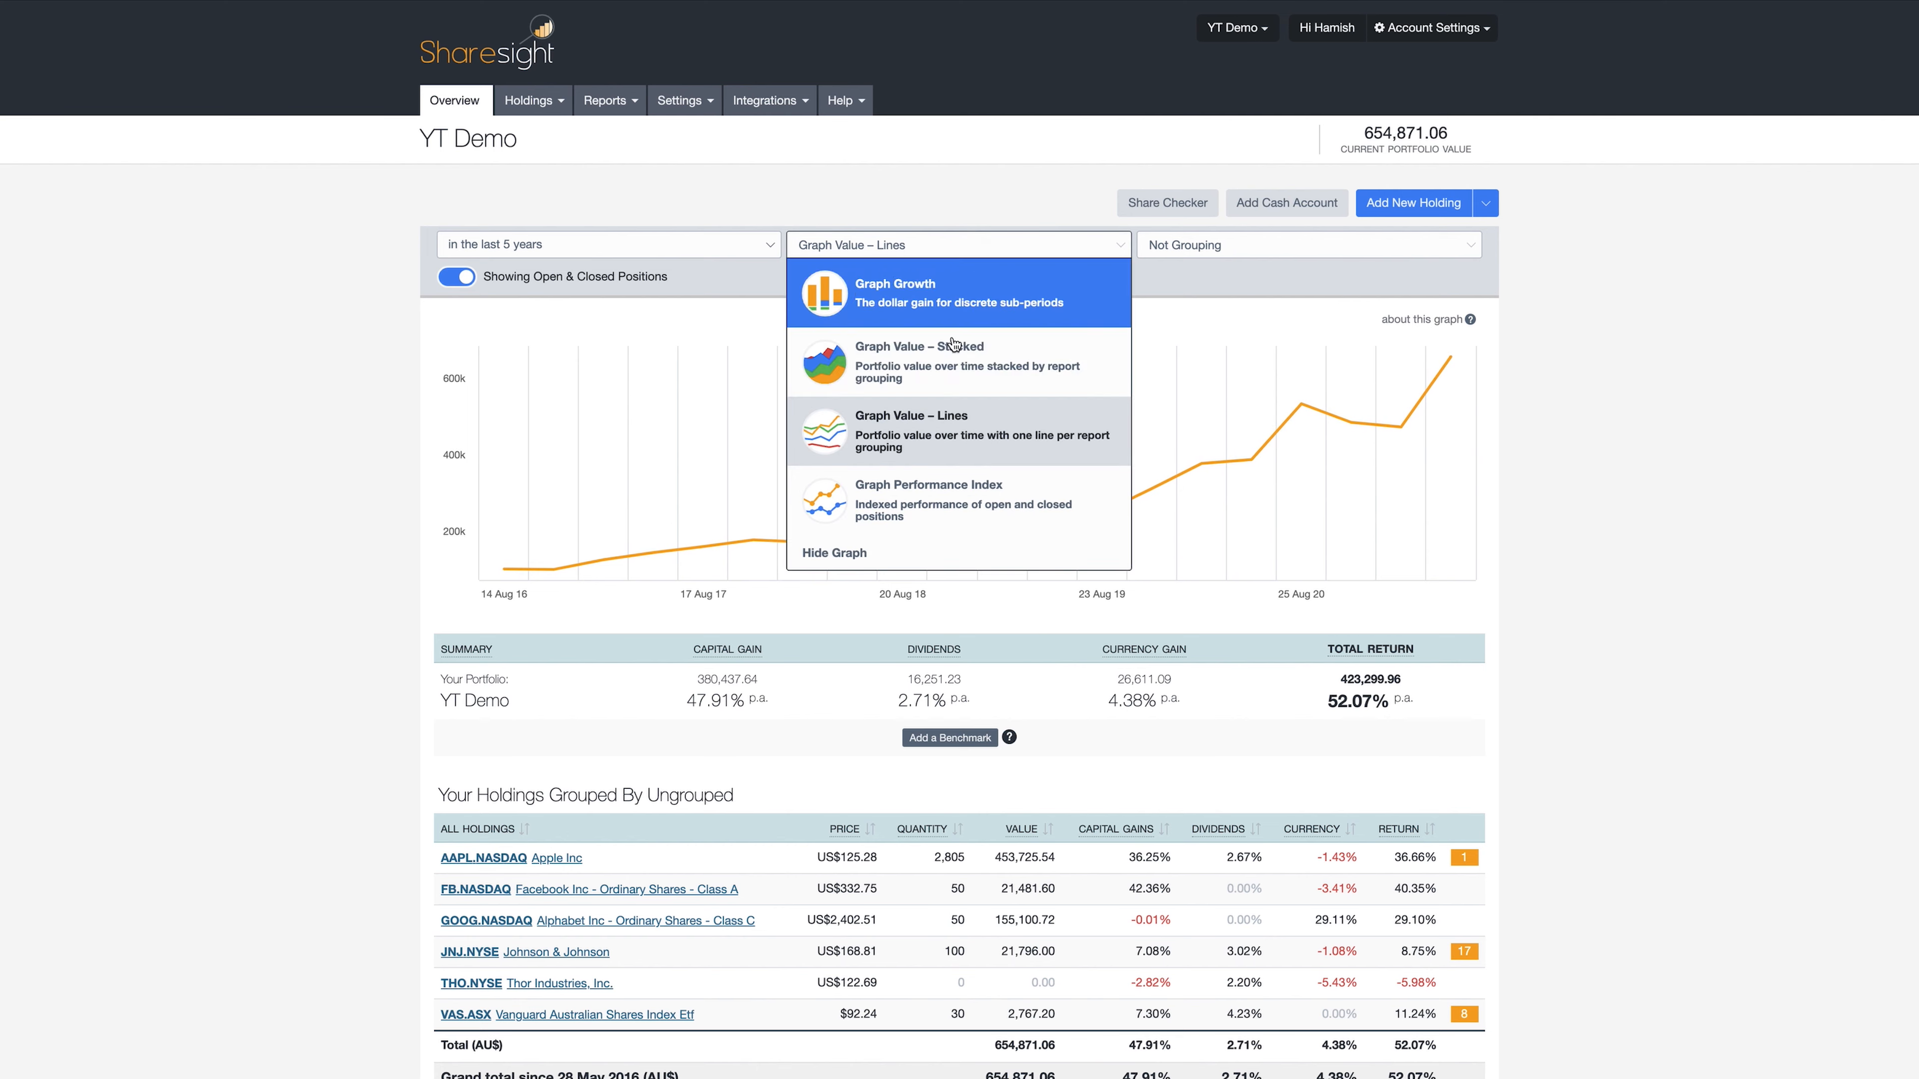
pyautogui.click(958, 498)
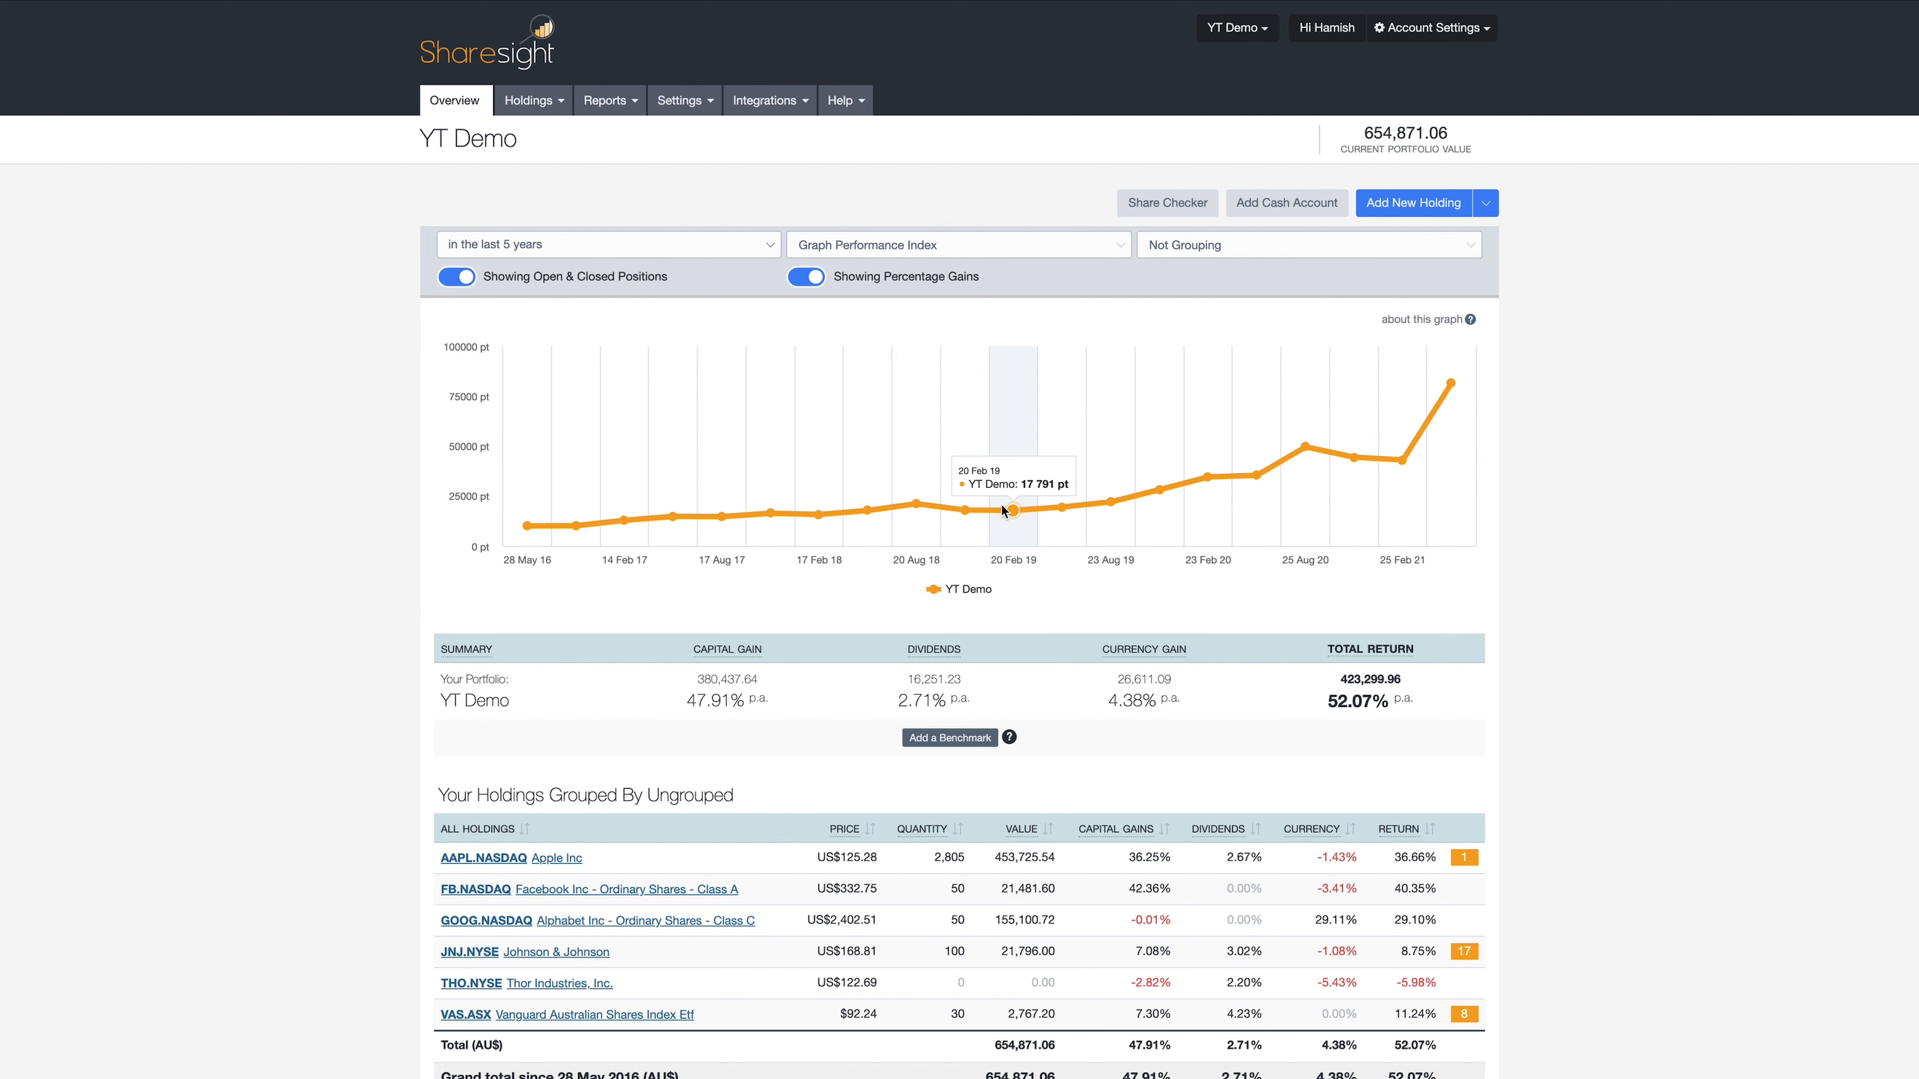
# Step: Add Facebook Inc (NASDAQ:FB) as the portfolio's benchmark and compare the total returns
pyautogui.click(950, 738)
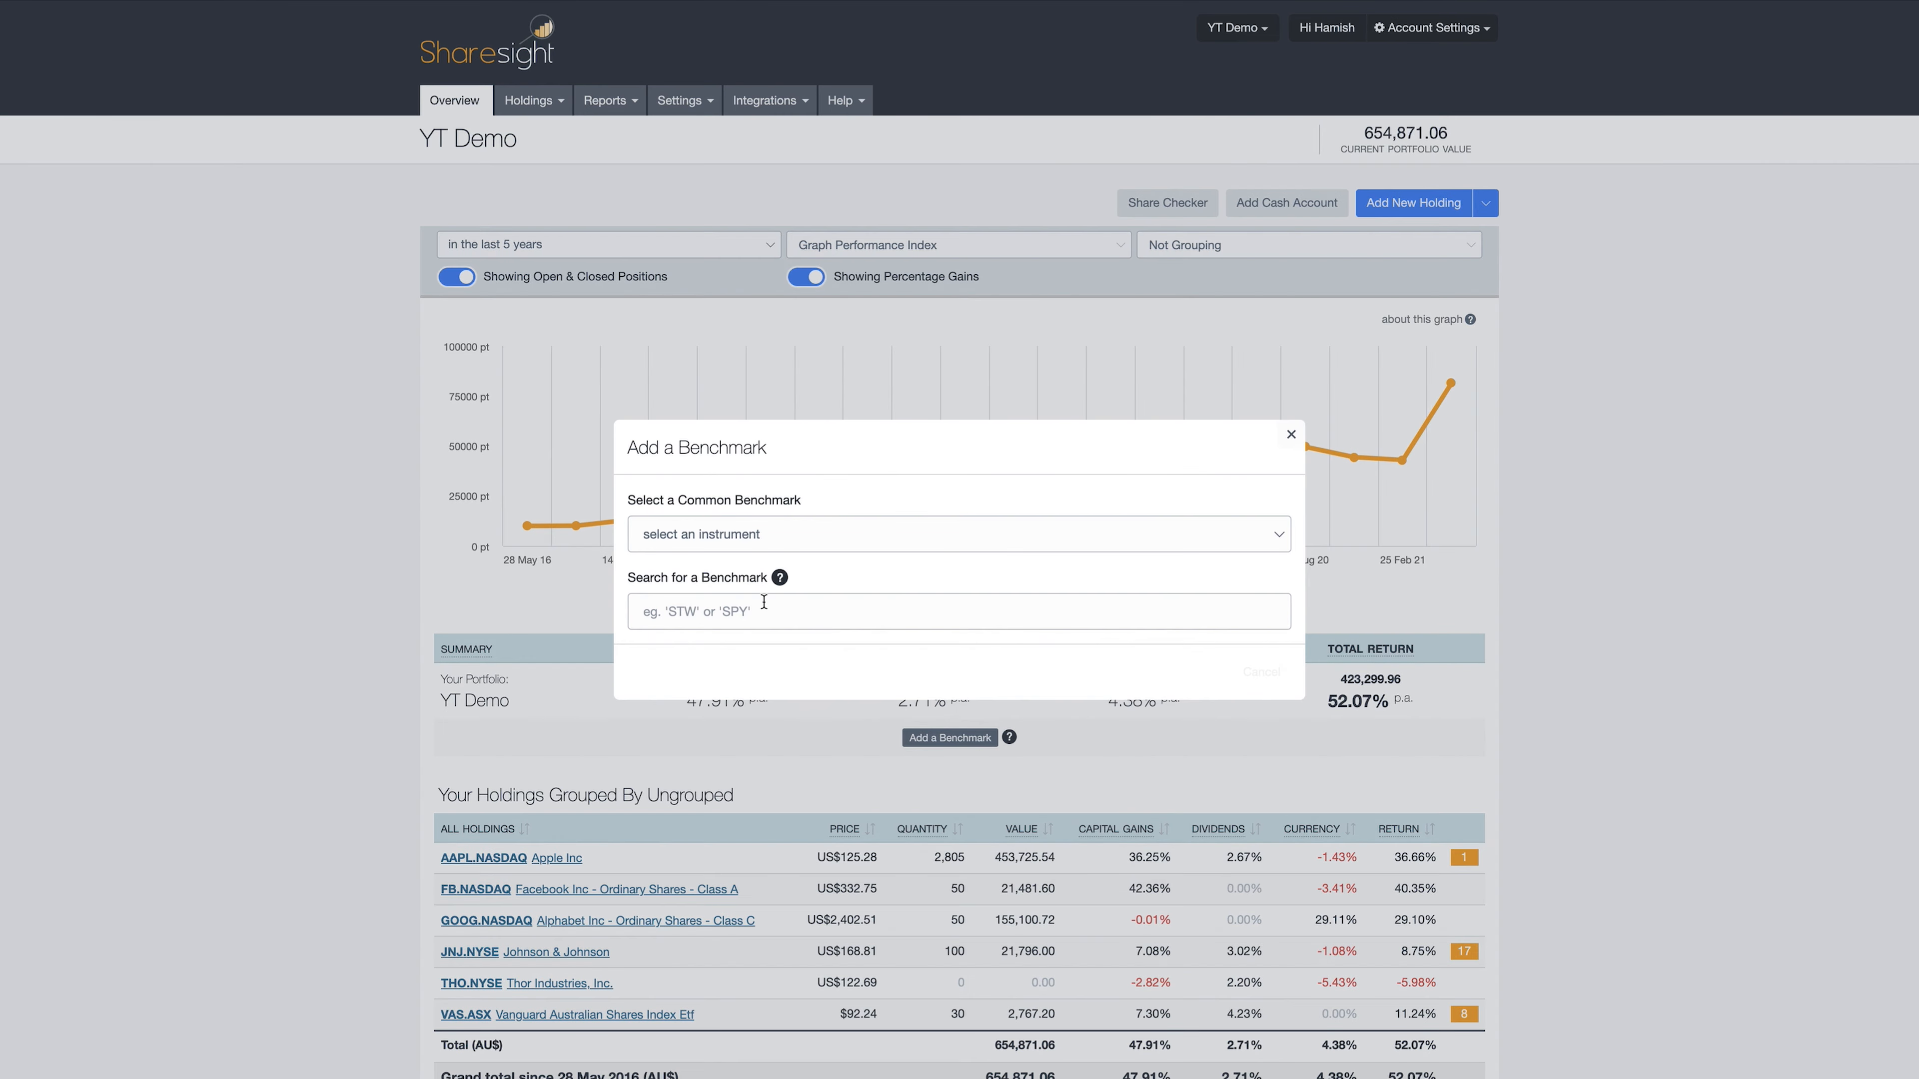
pyautogui.click(731, 548)
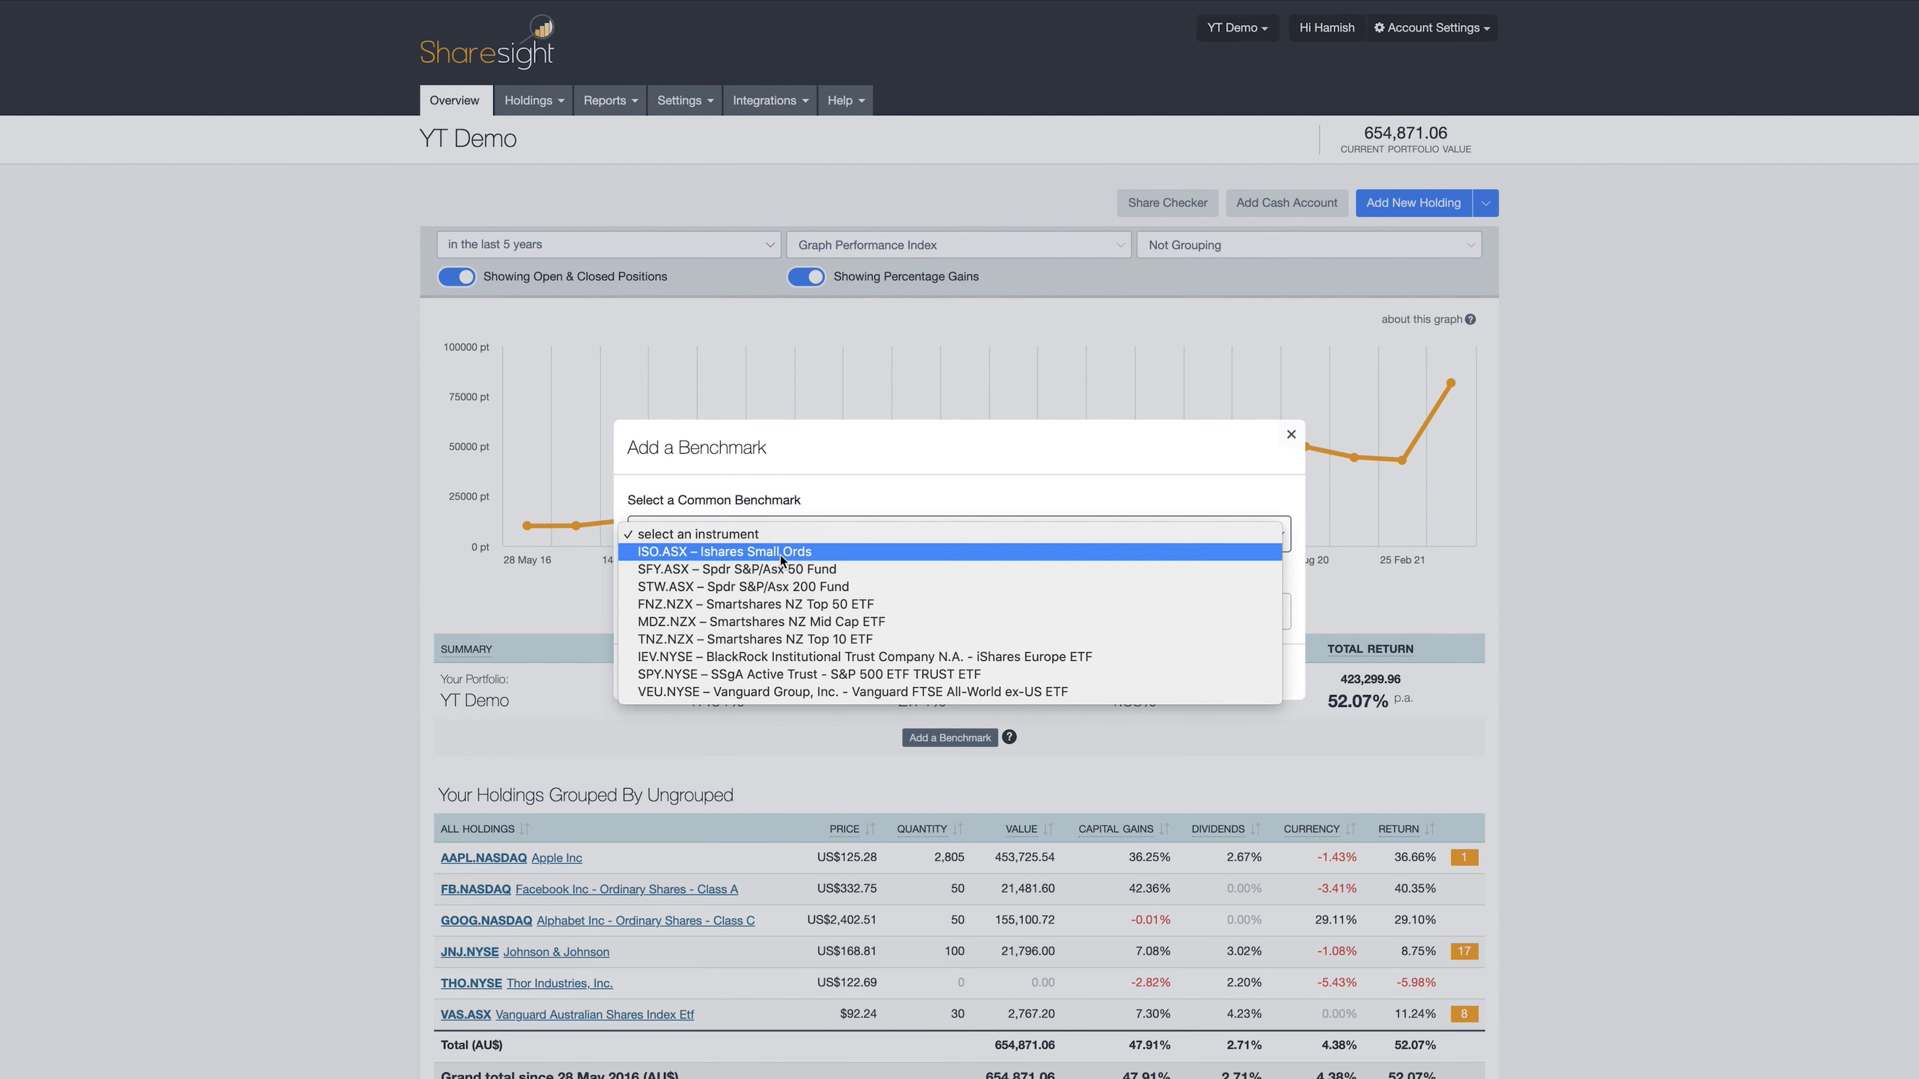
pyautogui.click(784, 473)
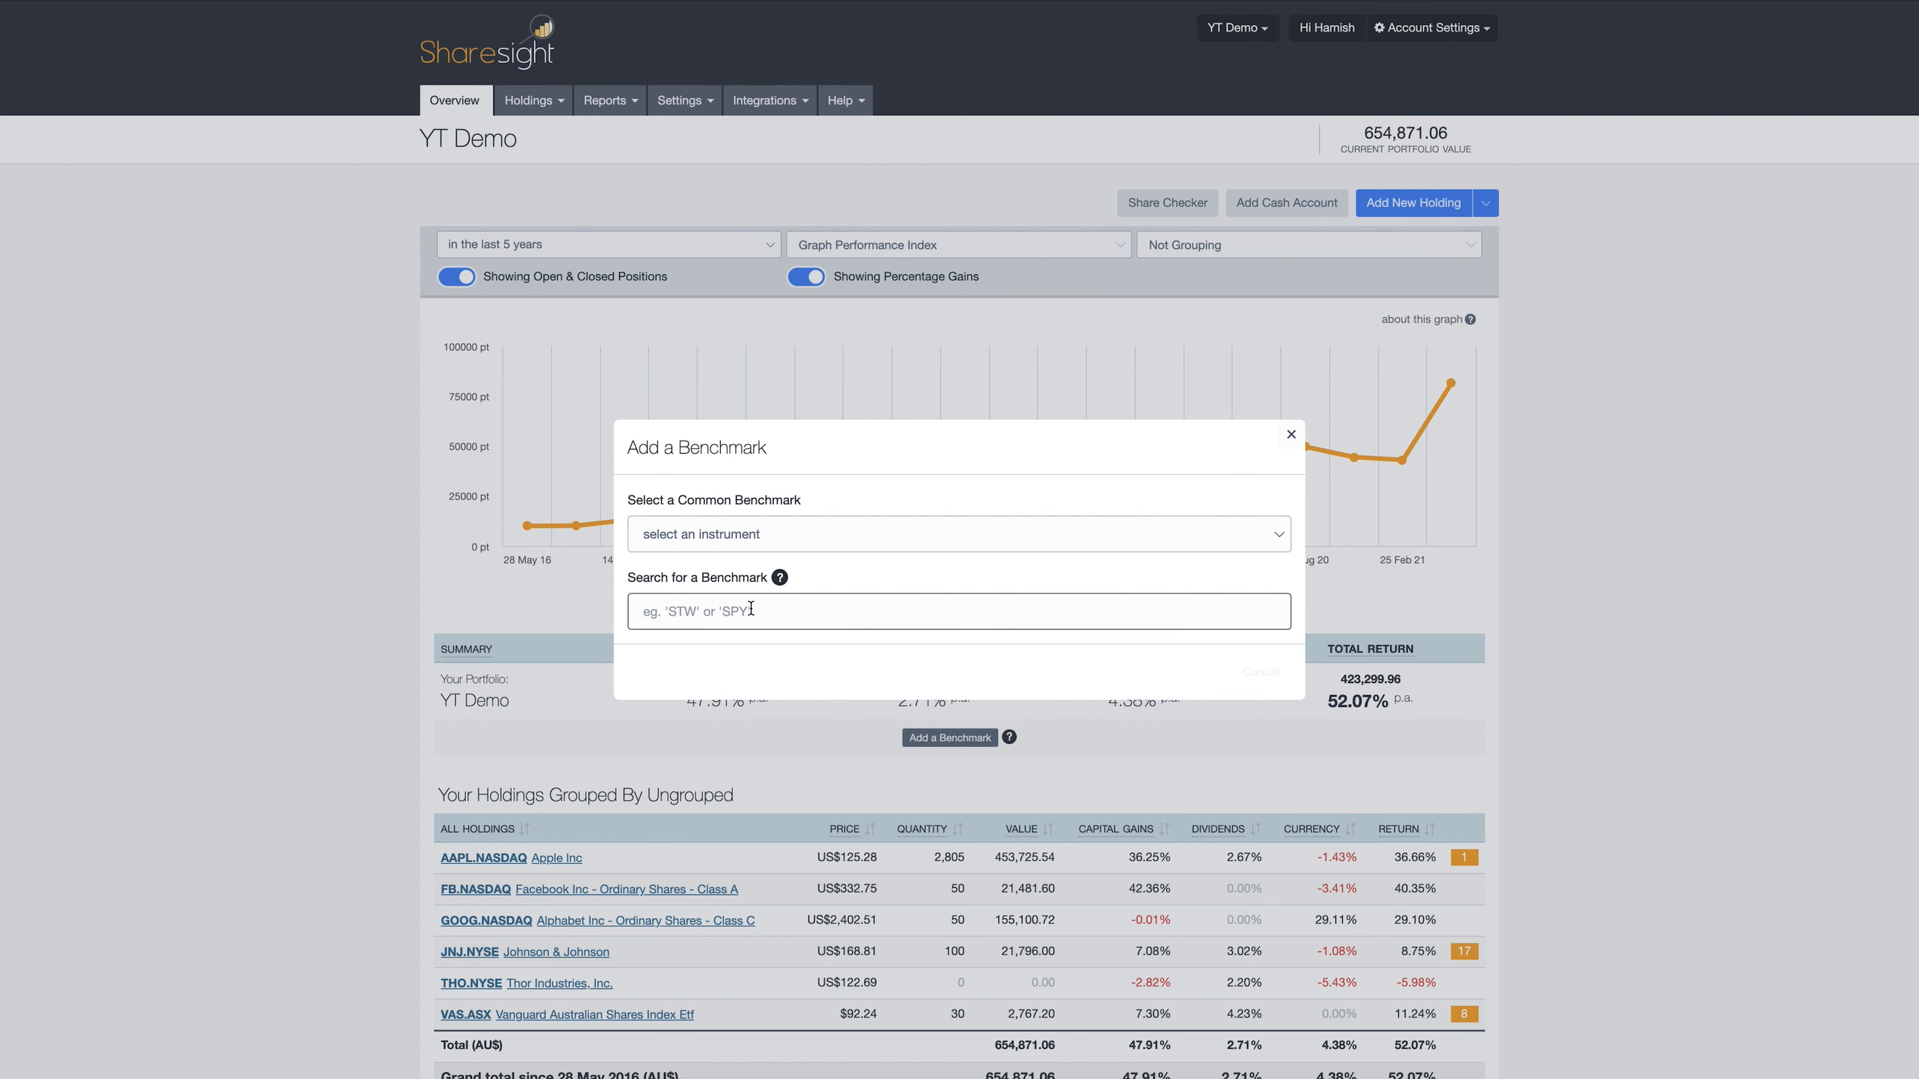
pyautogui.write('fb')
pyautogui.scroll(3, 814, 762)
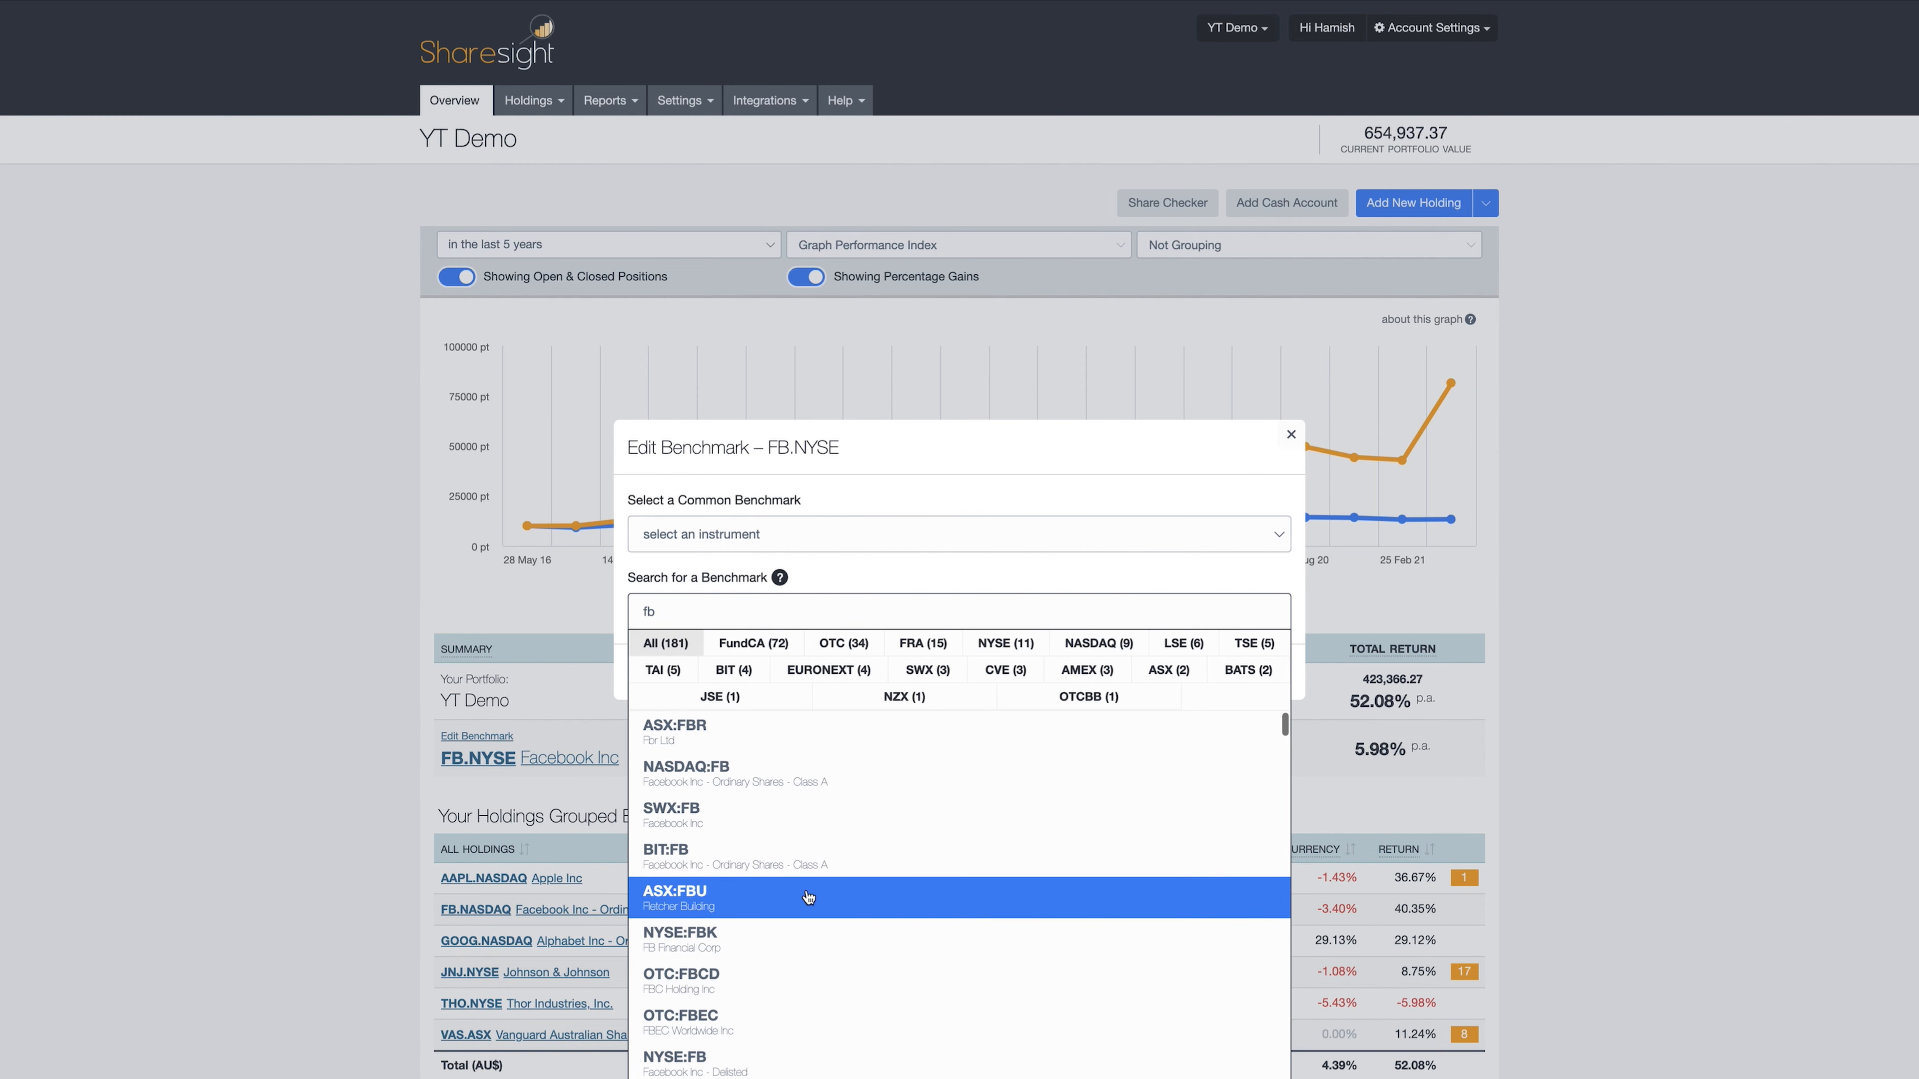
pyautogui.click(739, 778)
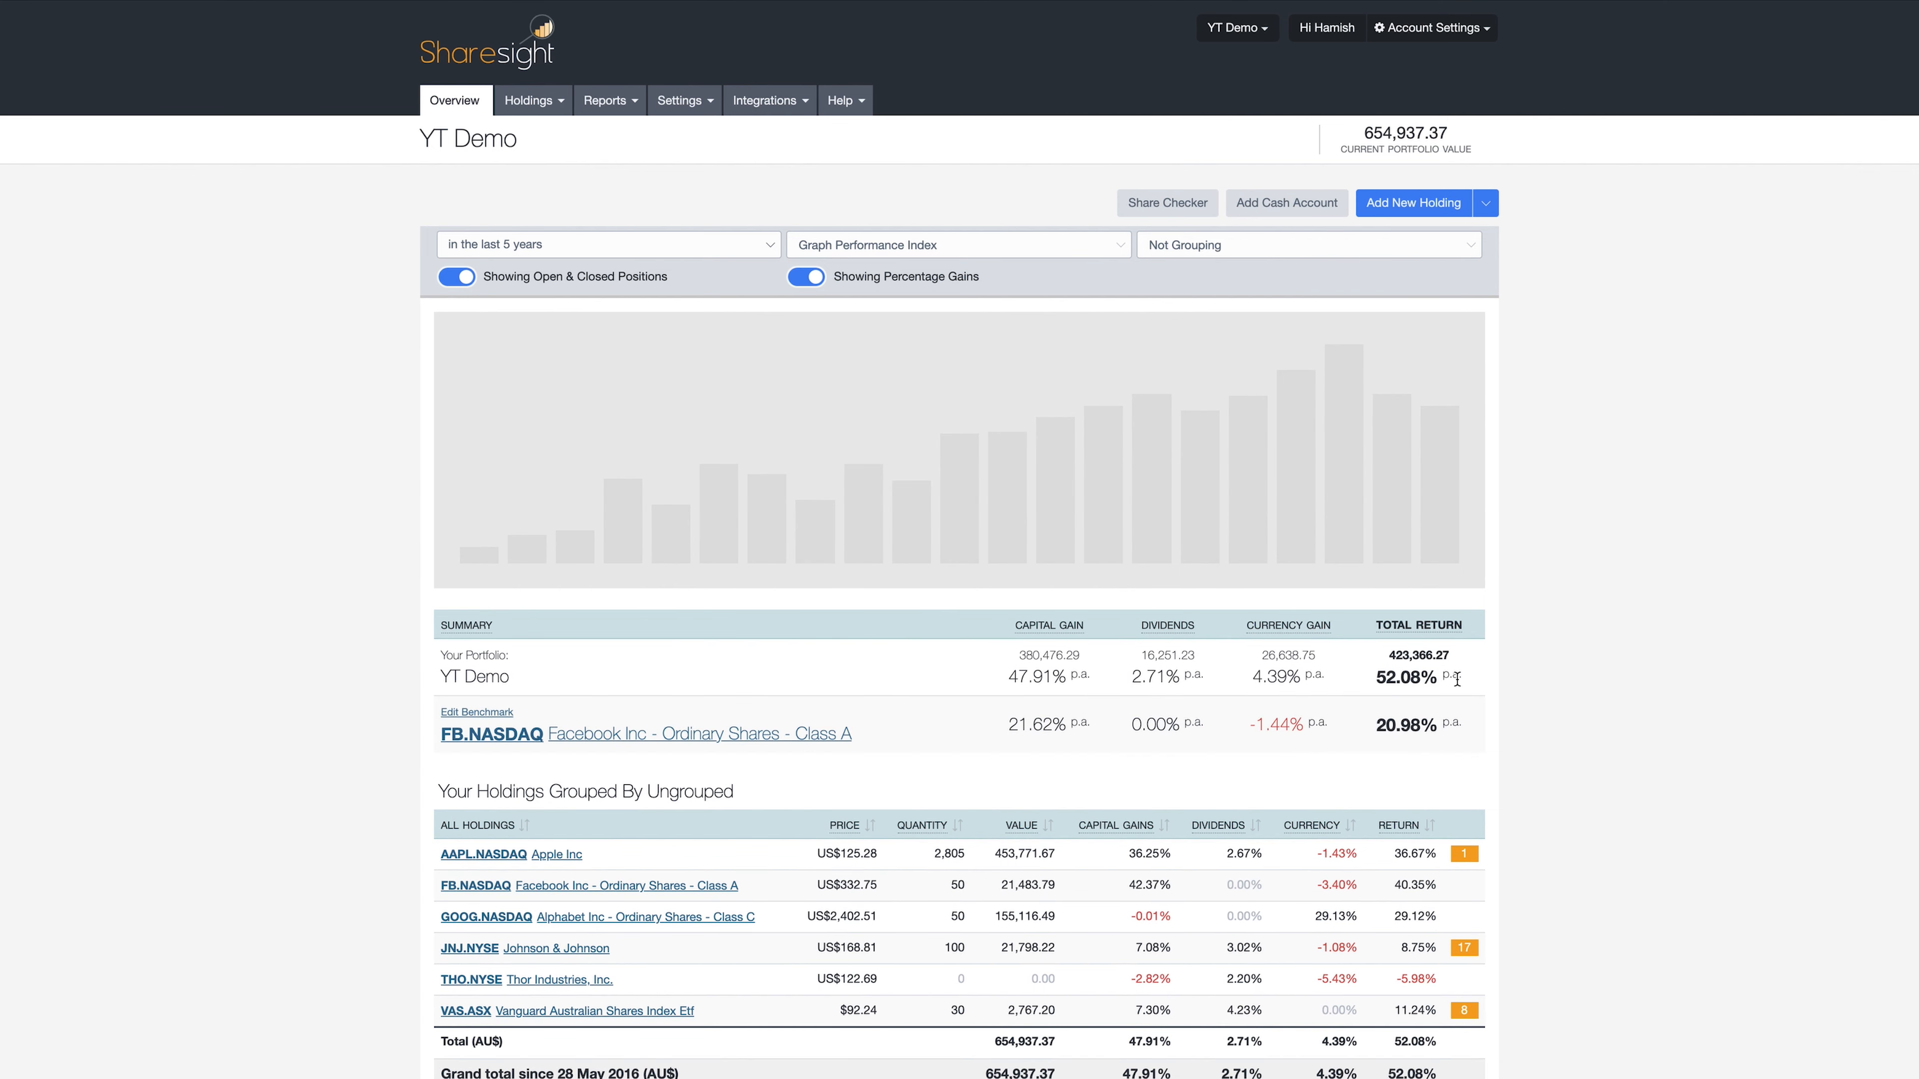
pyautogui.moveTo(1456, 702); pyautogui.dragTo(1375, 701)
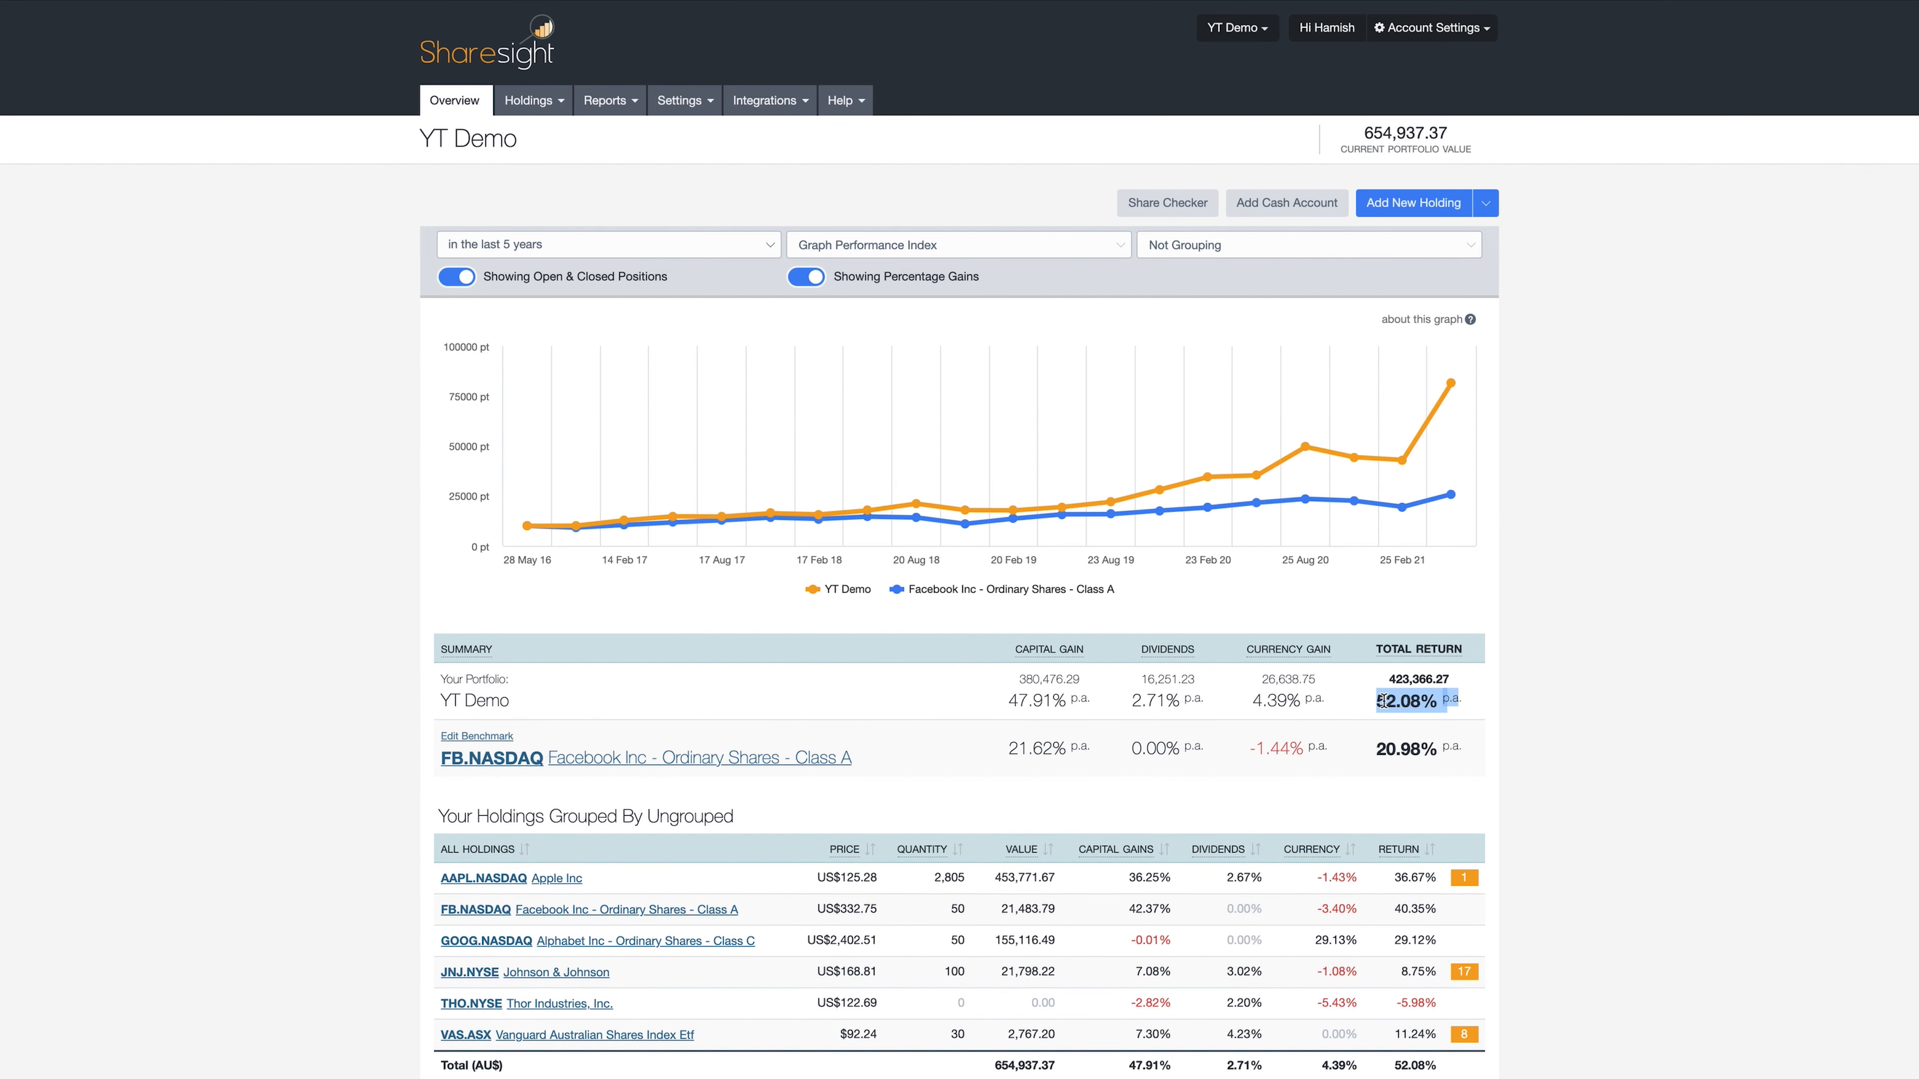
pyautogui.click(1381, 702)
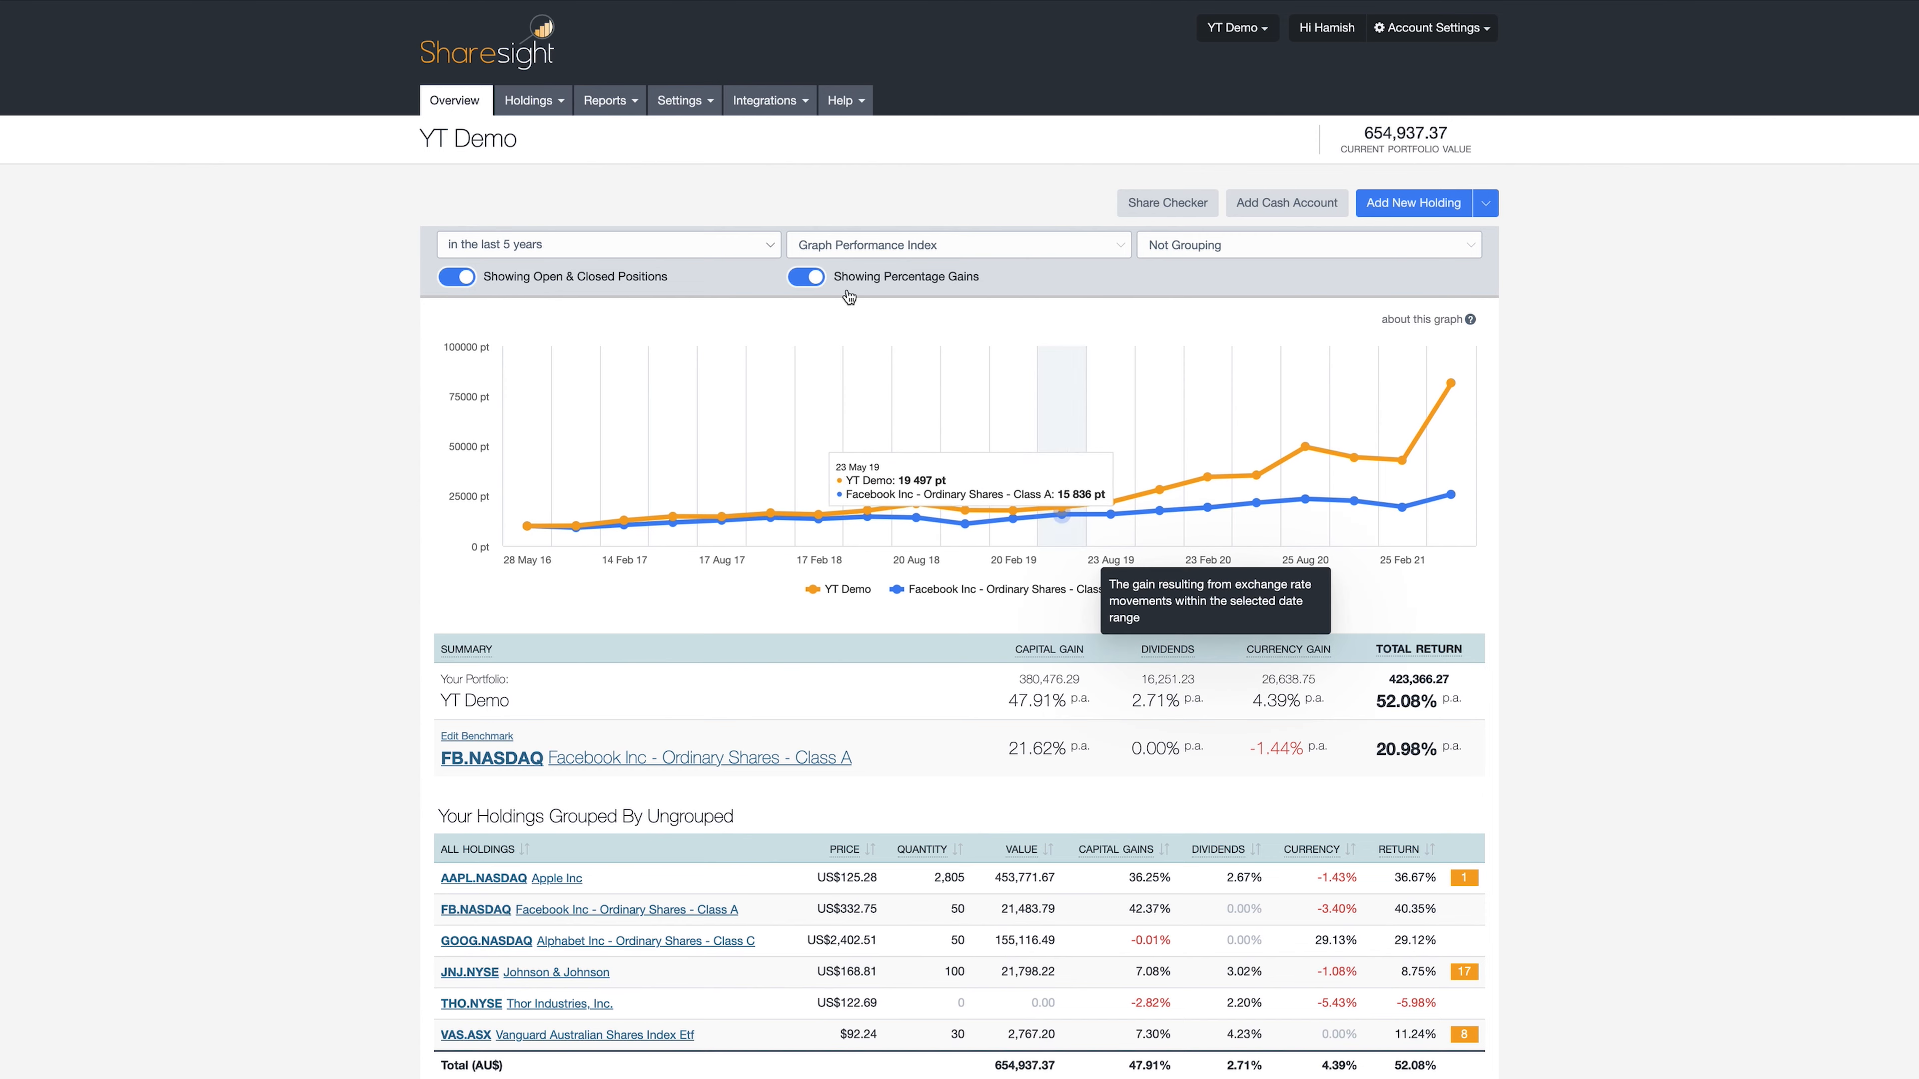
# Step: Restrict the overview to open positions only and switch it back to open and closed positions
pyautogui.click(469, 281)
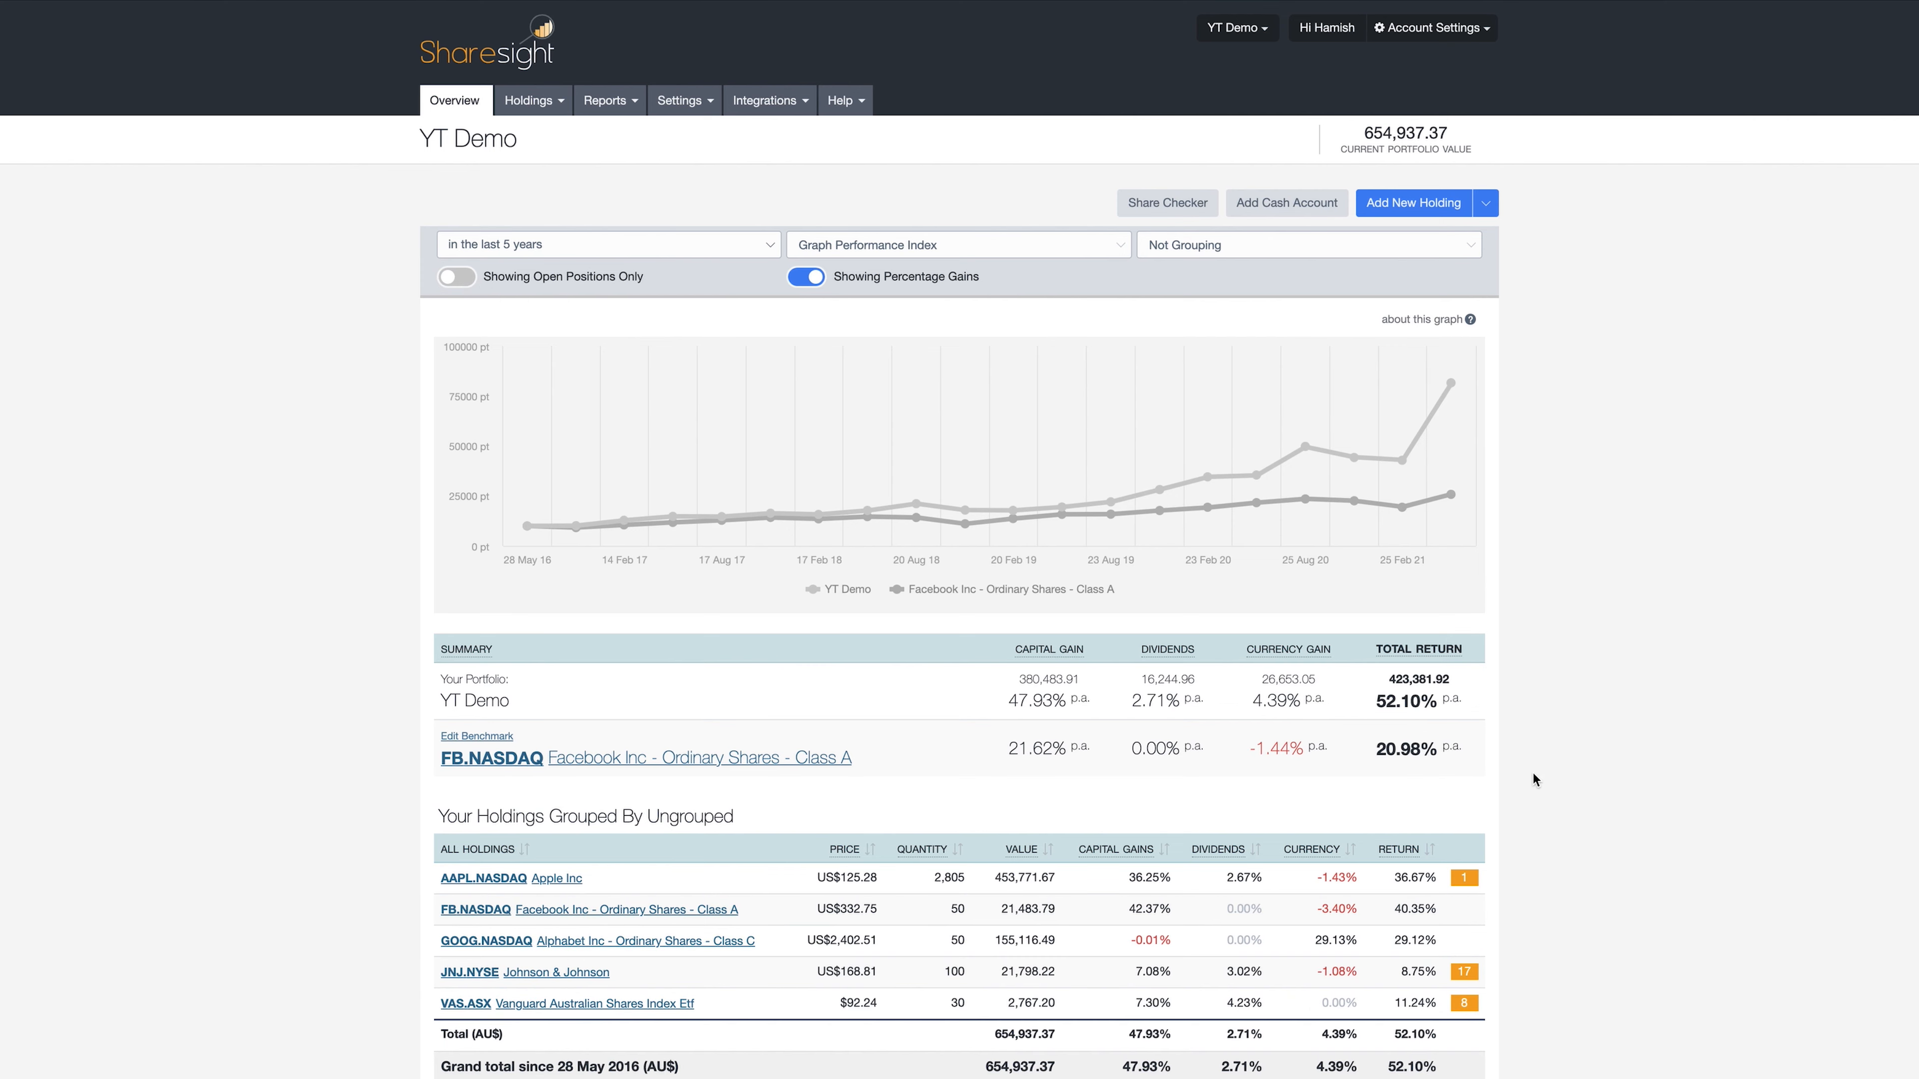
pyautogui.click(456, 280)
# Step: Check the explanations of the holdings table's dividends and return columns and of its unconfirmed-transaction badges
pyautogui.scroll(-2, 341, 452)
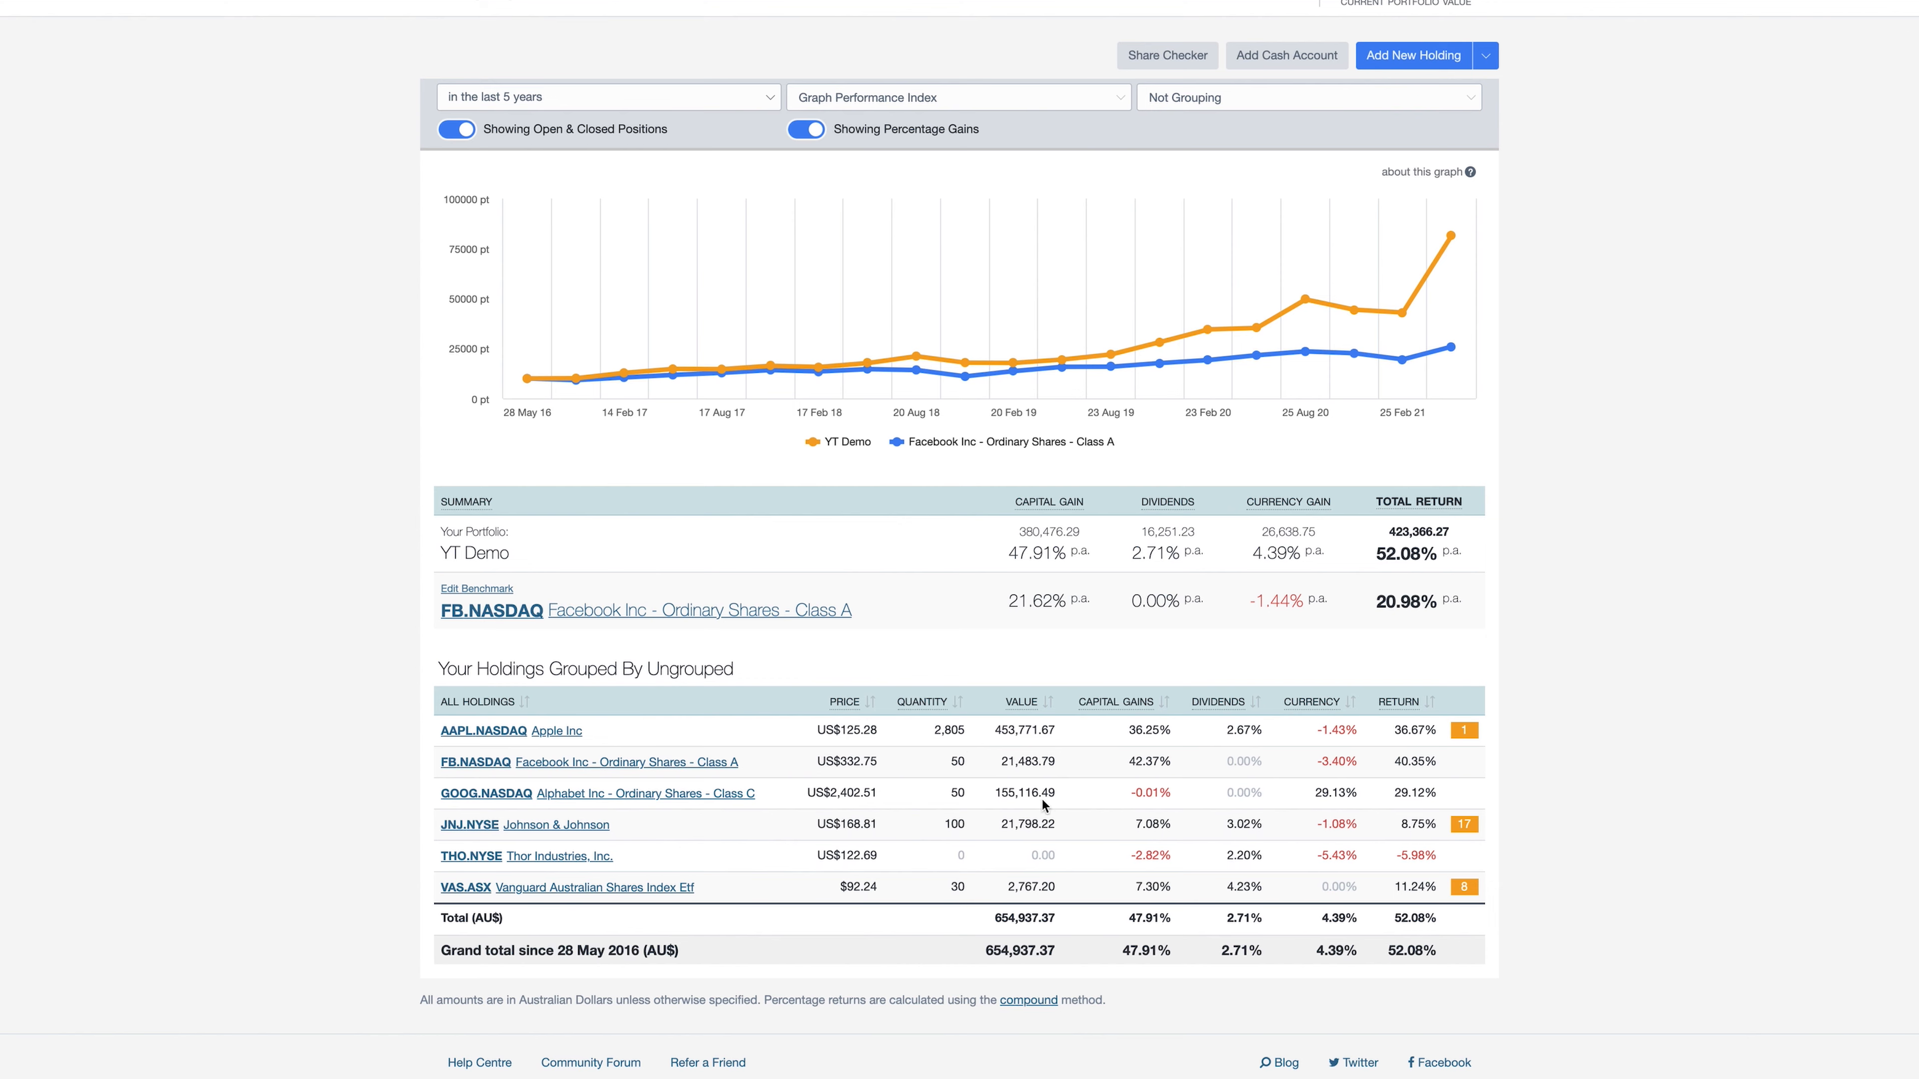
pyautogui.moveTo(1216, 689)
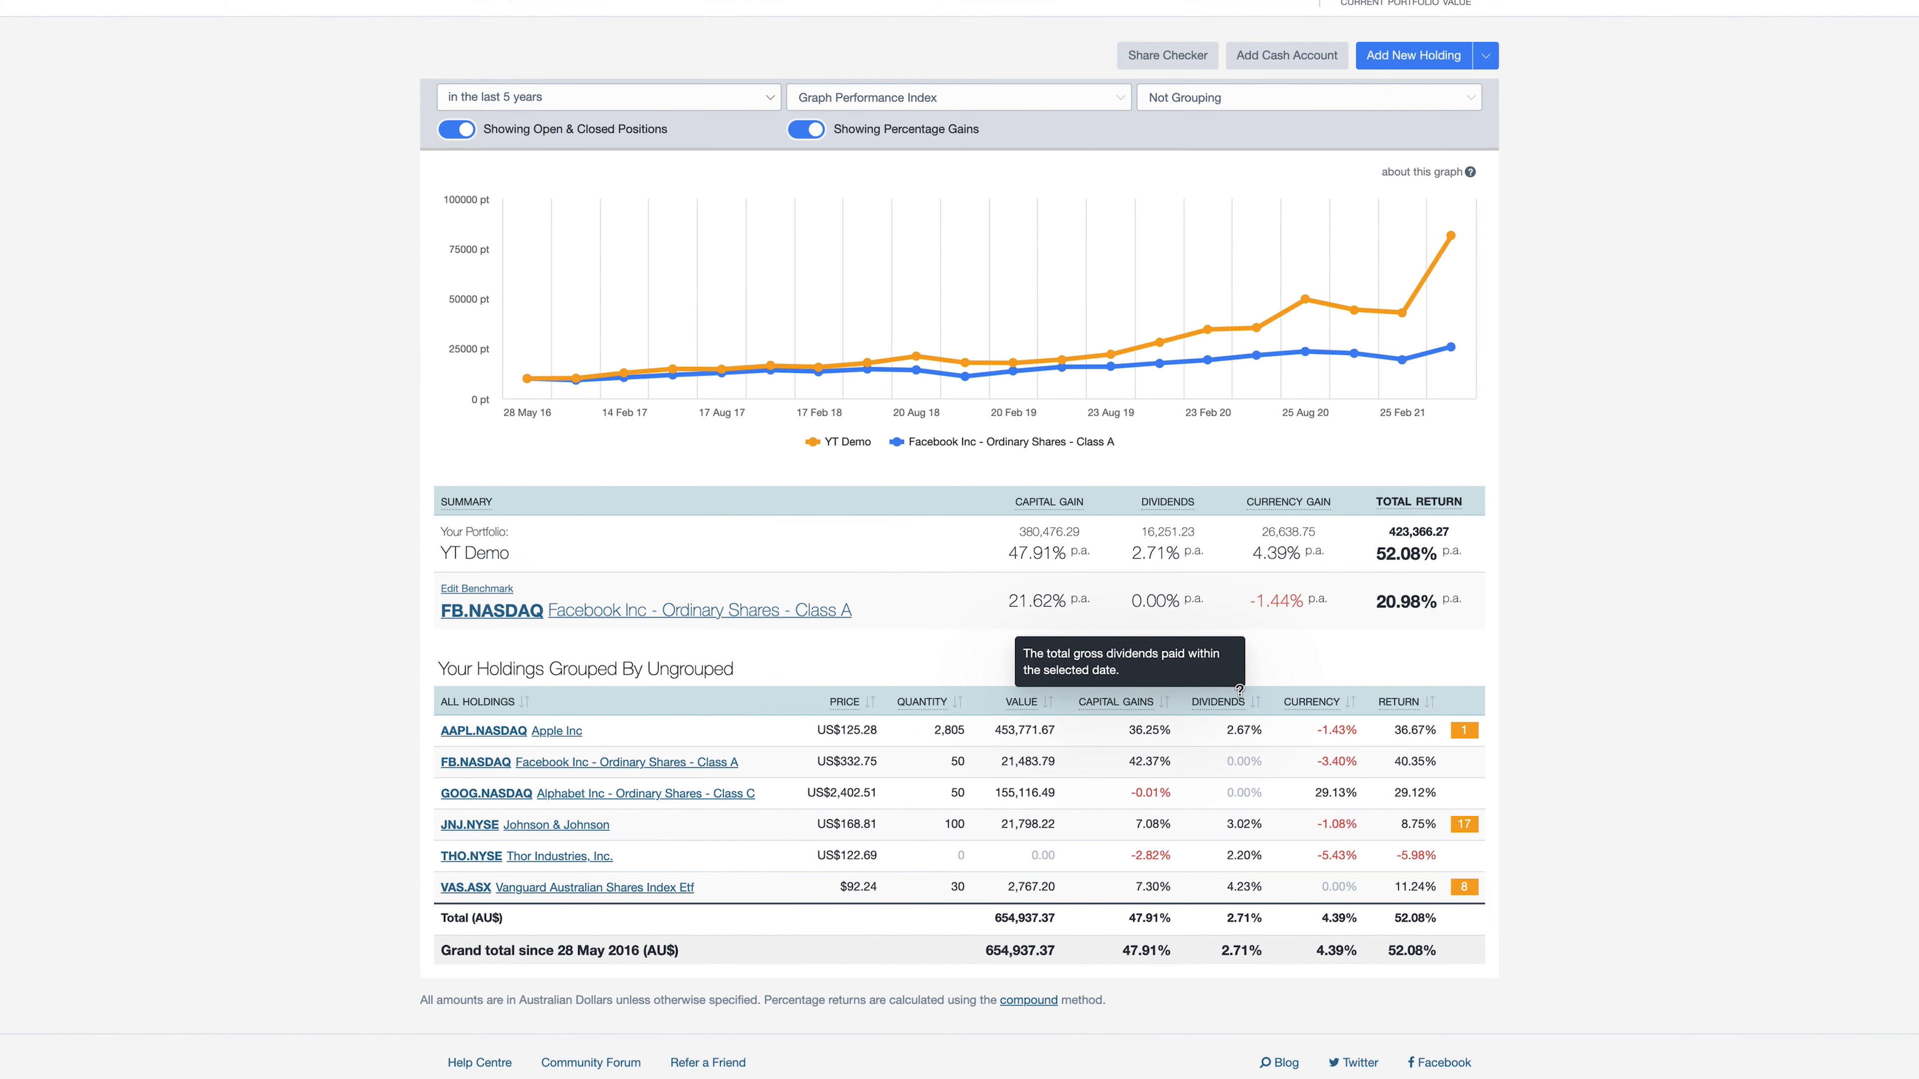
pyautogui.moveTo(1412, 689)
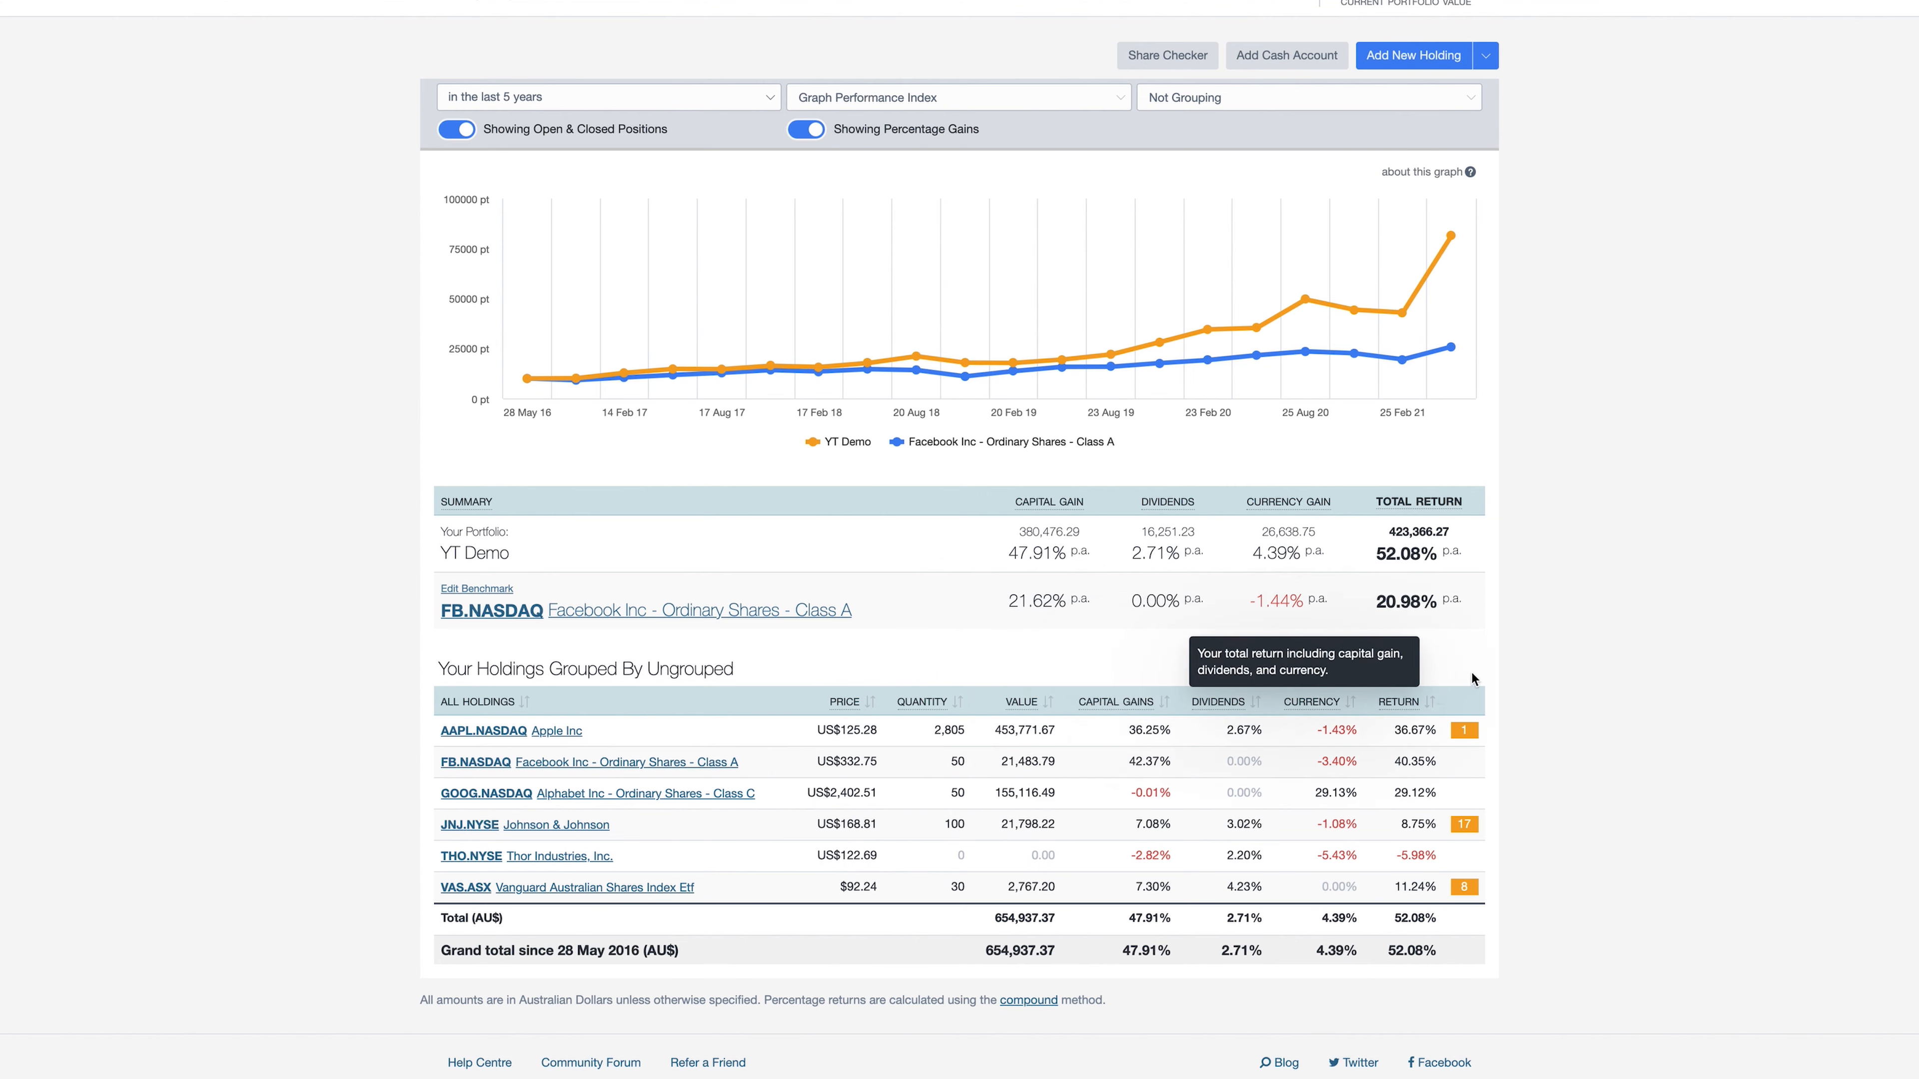
pyautogui.moveTo(1474, 736)
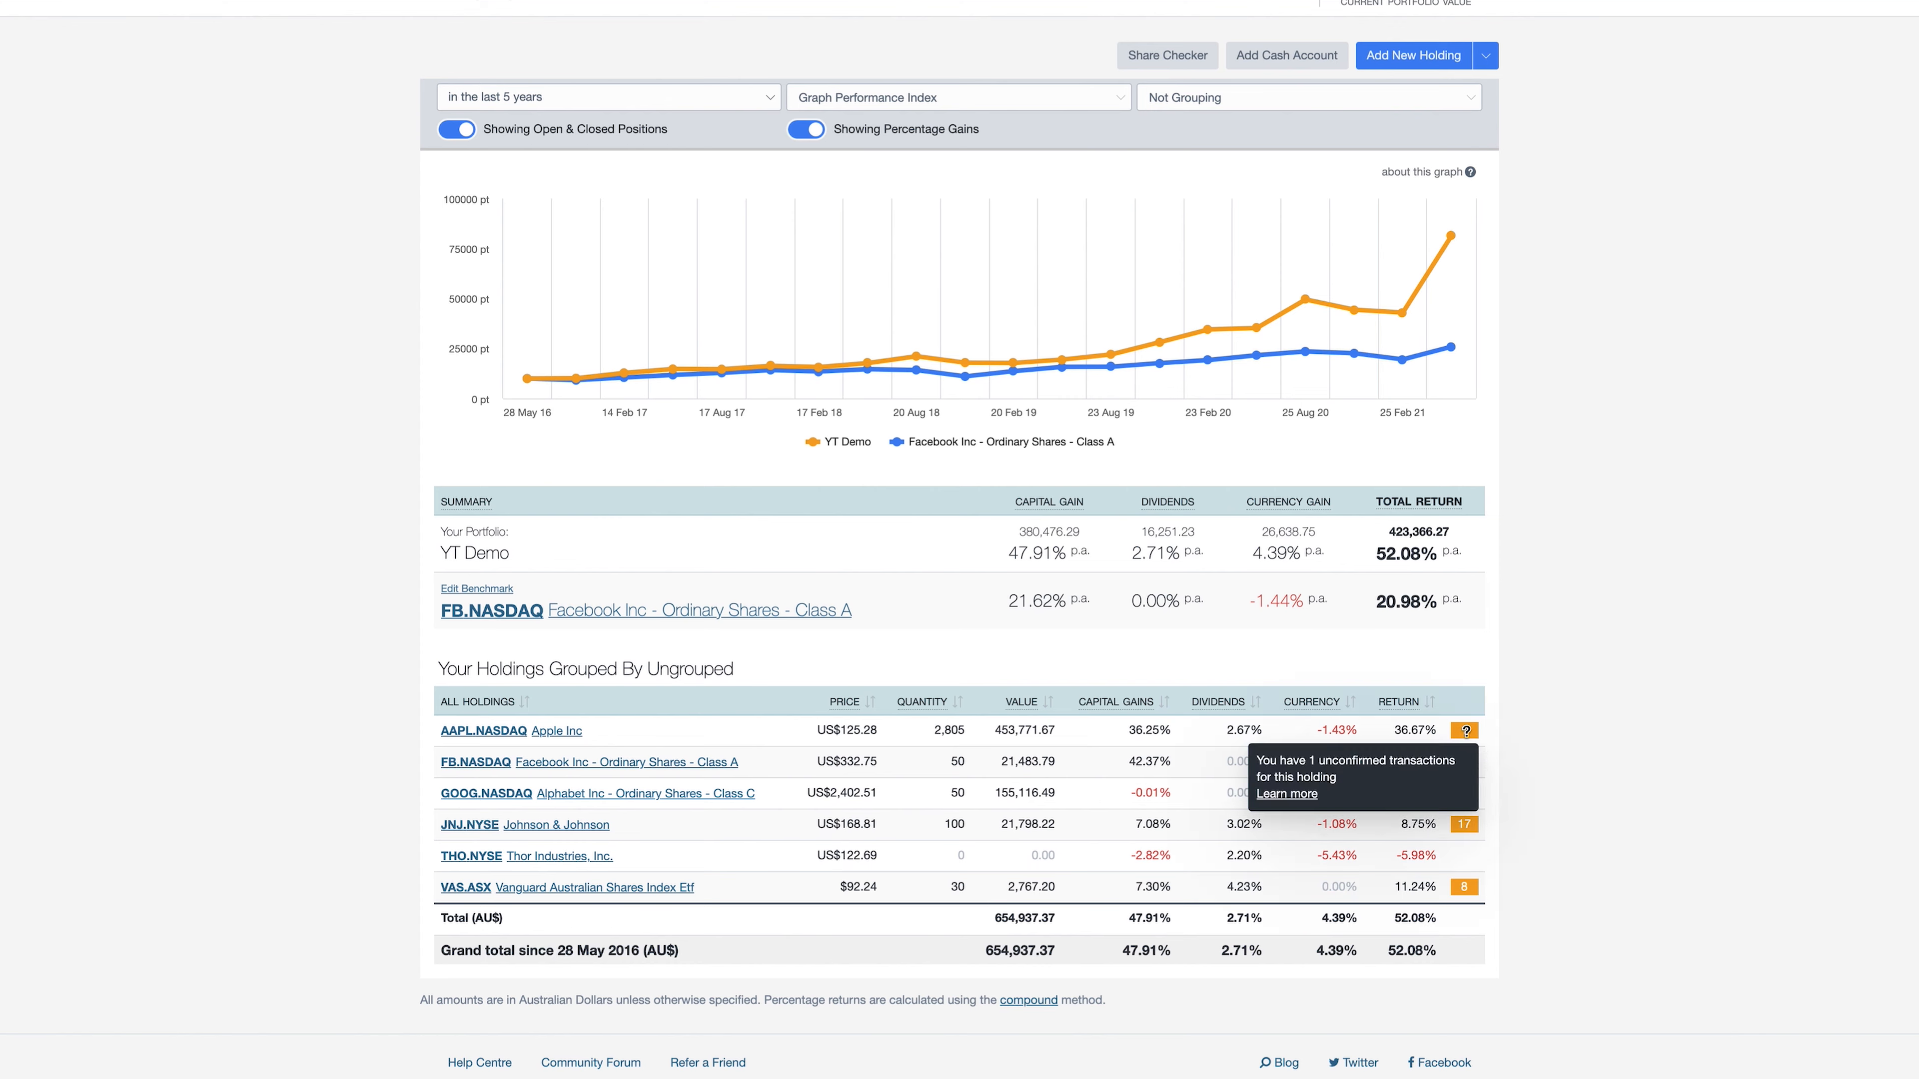
pyautogui.moveTo(1468, 845)
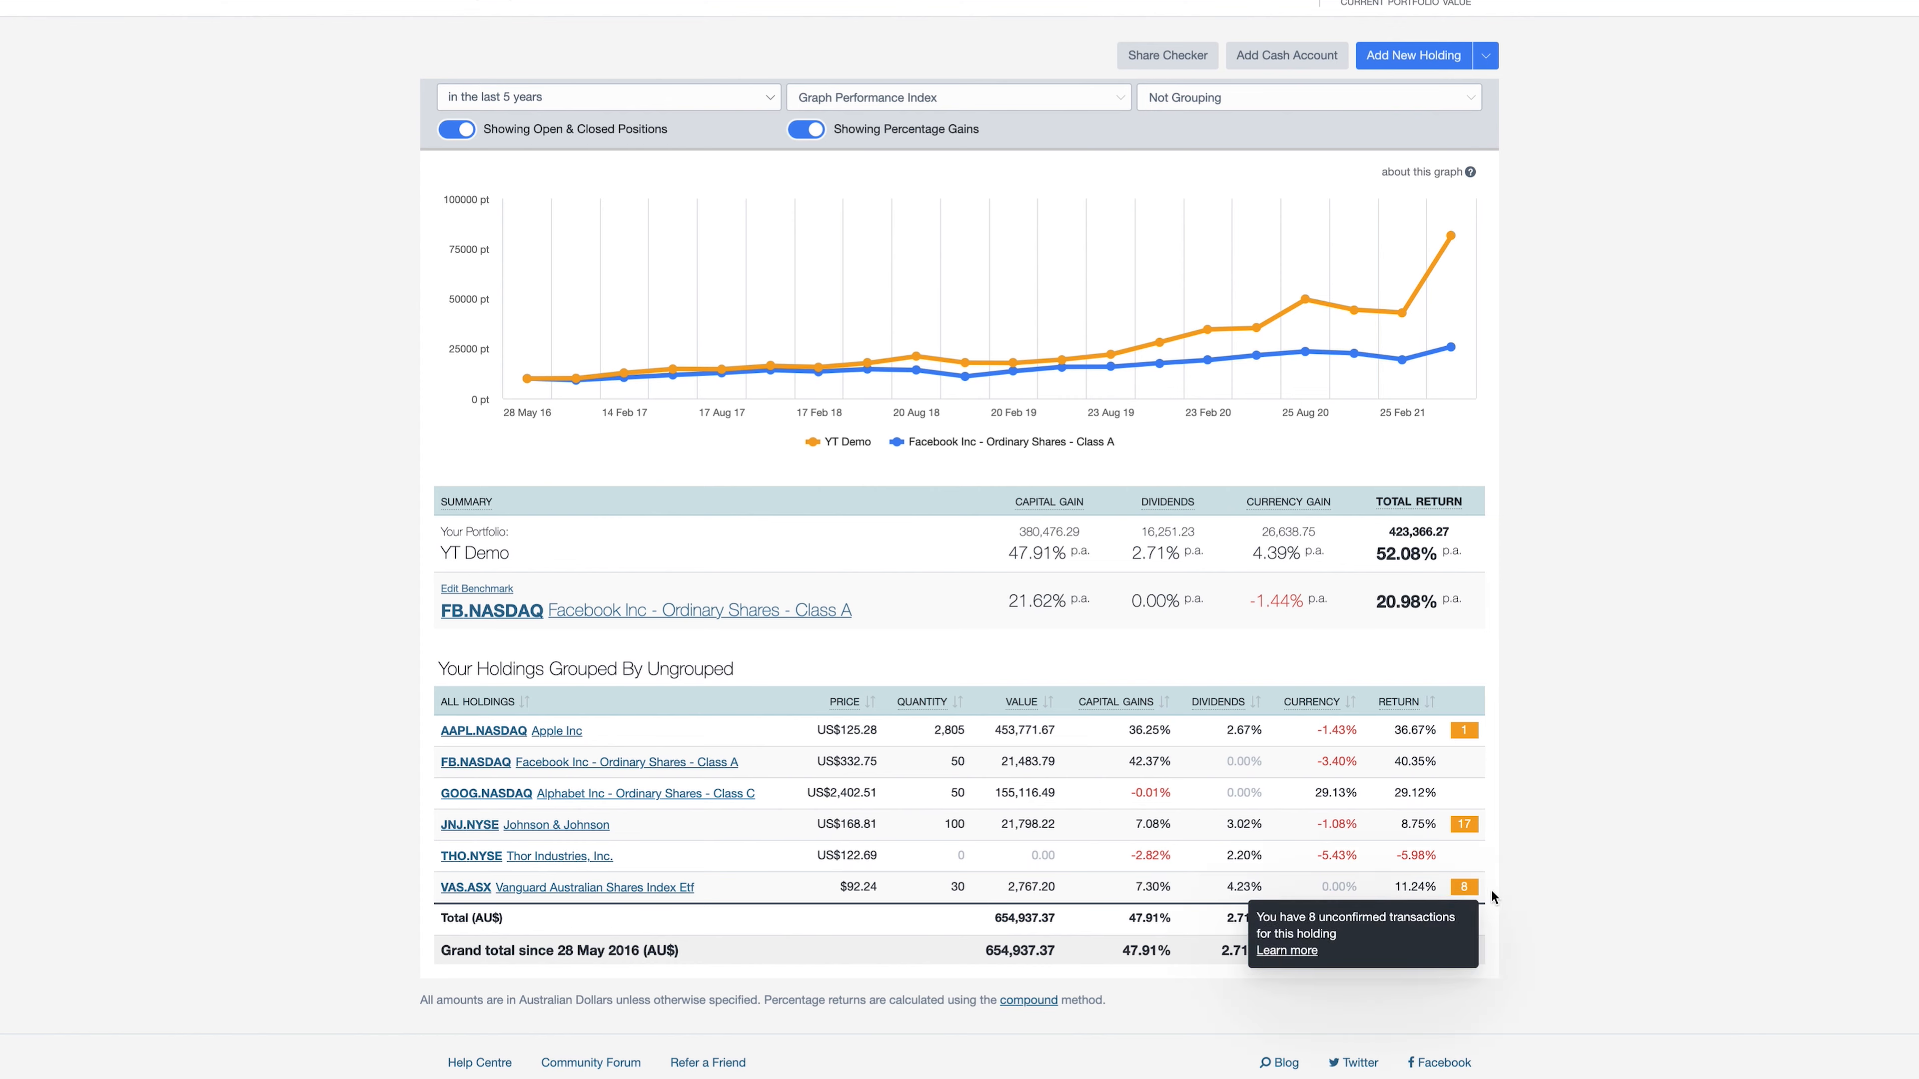
# Step: Open the Johnson & Johnson holding, review its automatically created dividends, and confirm all of them
pyautogui.click(468, 826)
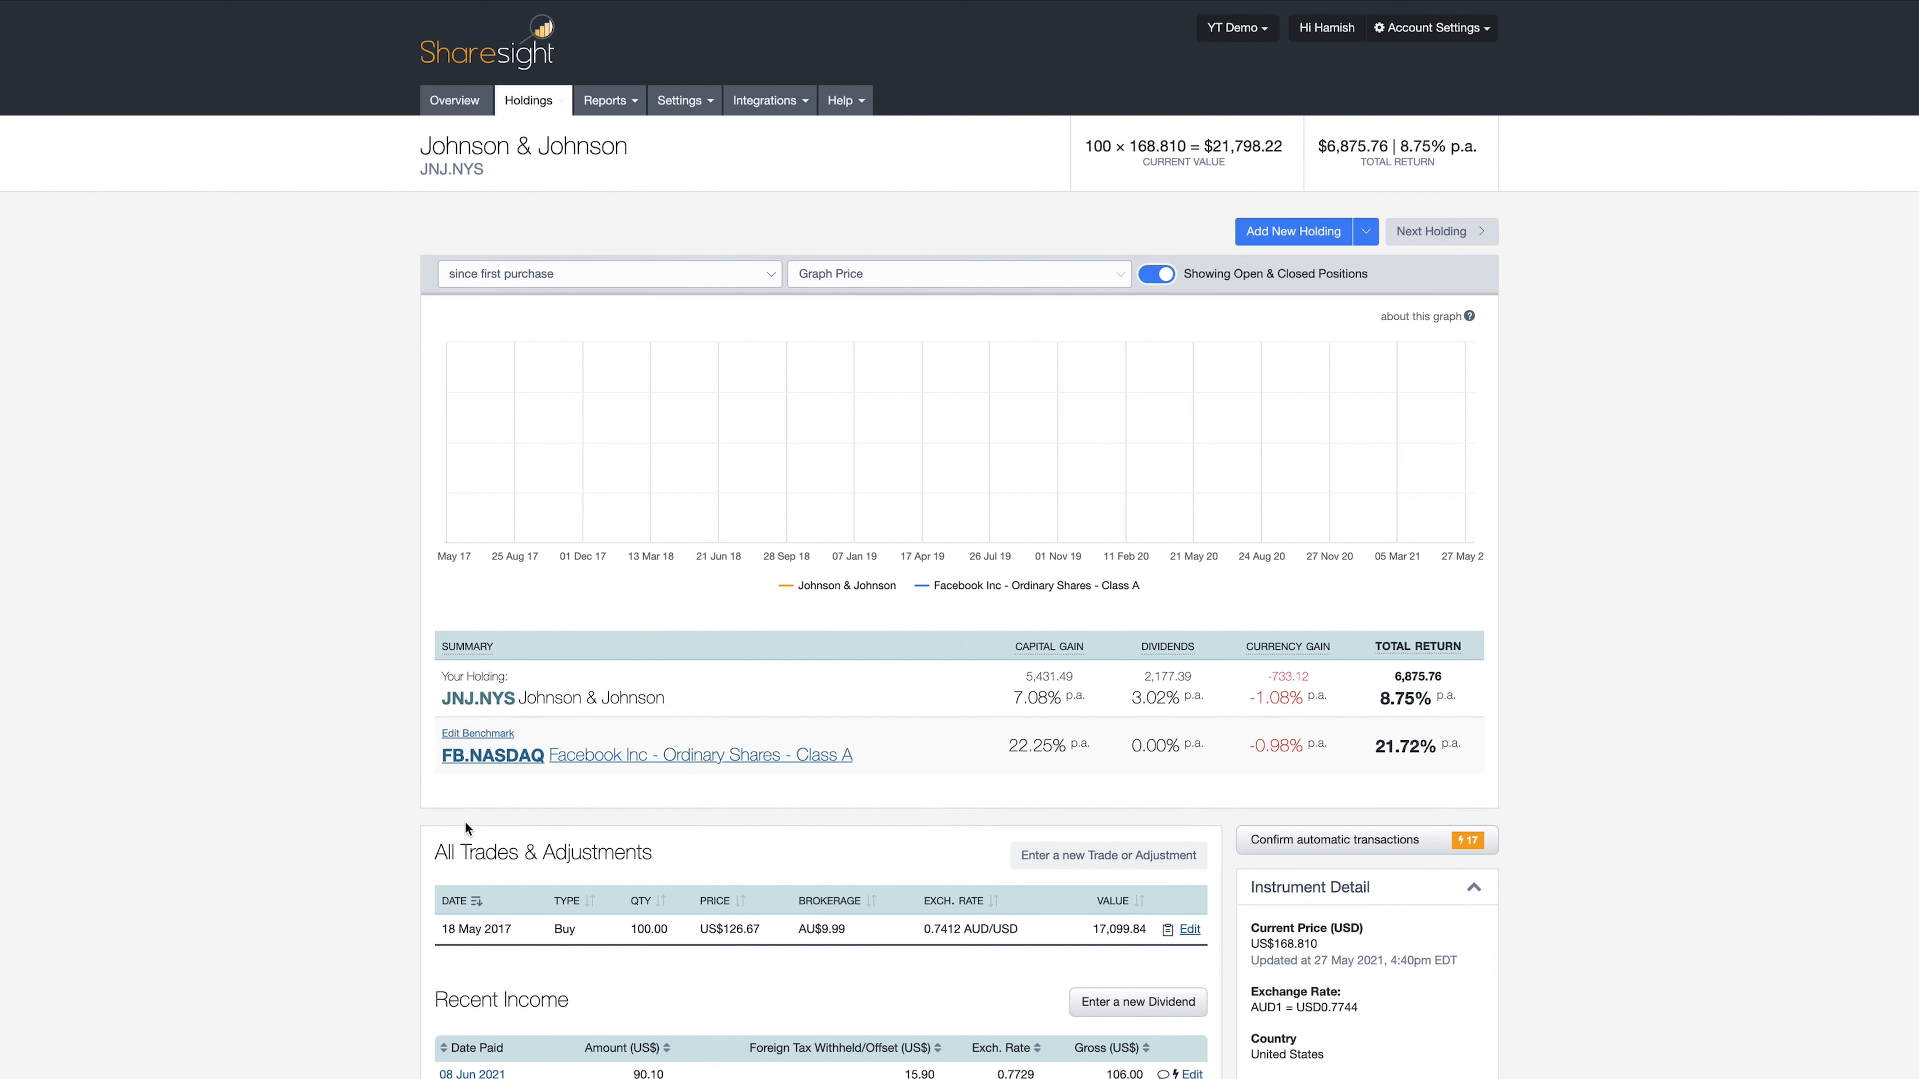
pyautogui.scroll(-5, 535, 806)
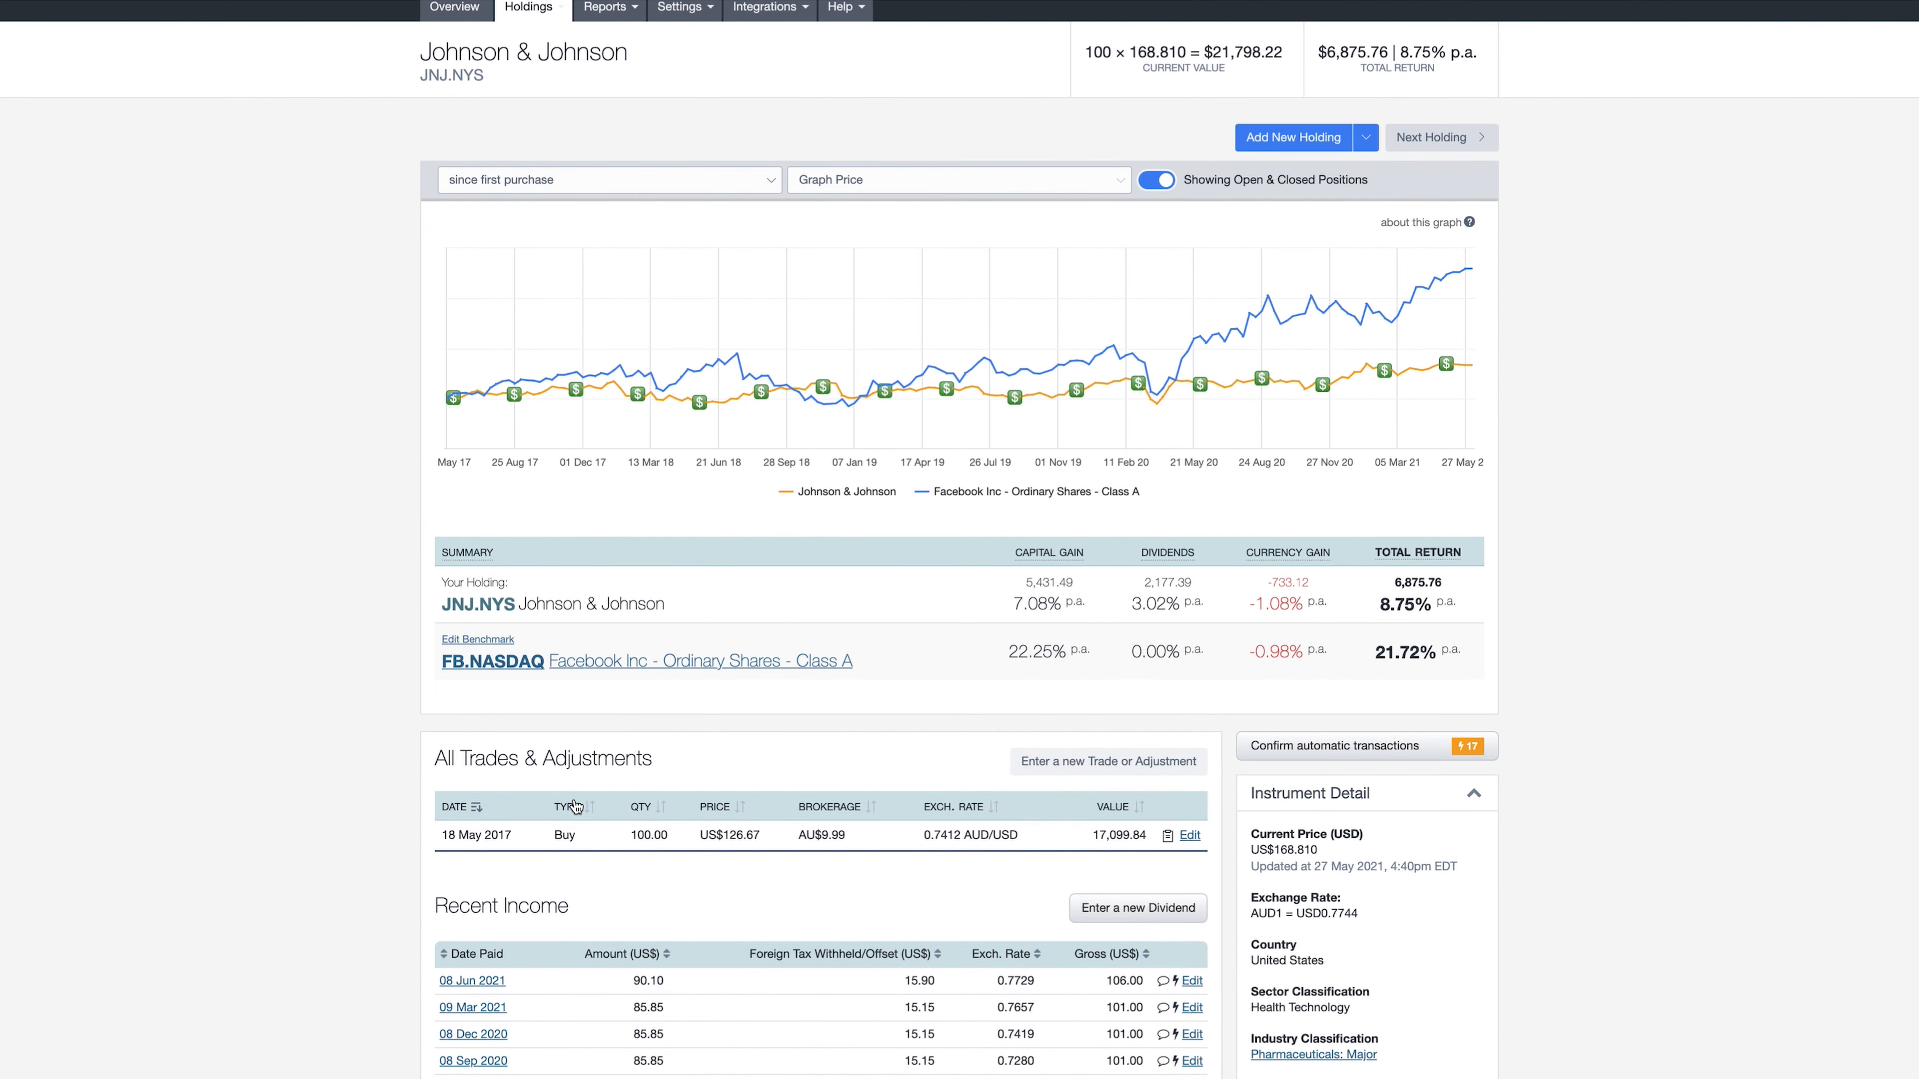
pyautogui.scroll(1, 574, 800)
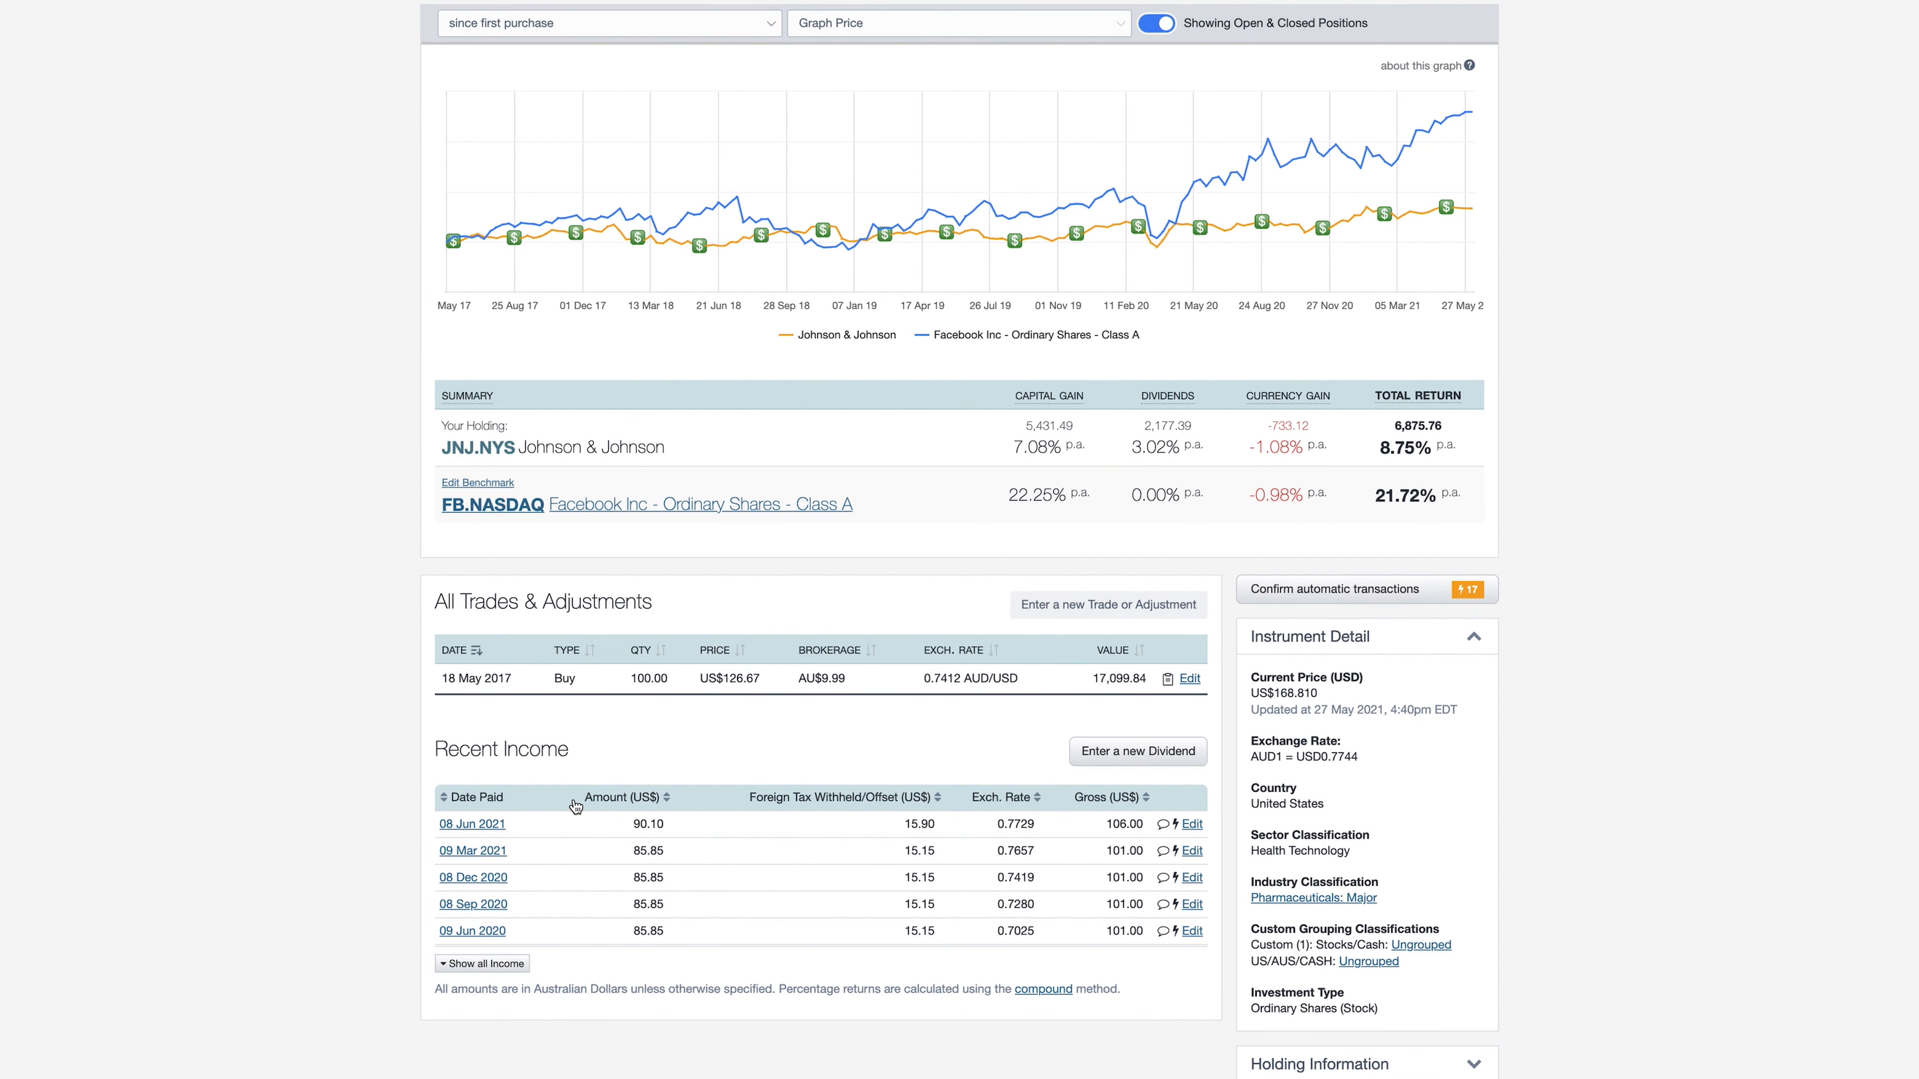
pyautogui.scroll(1, 574, 806)
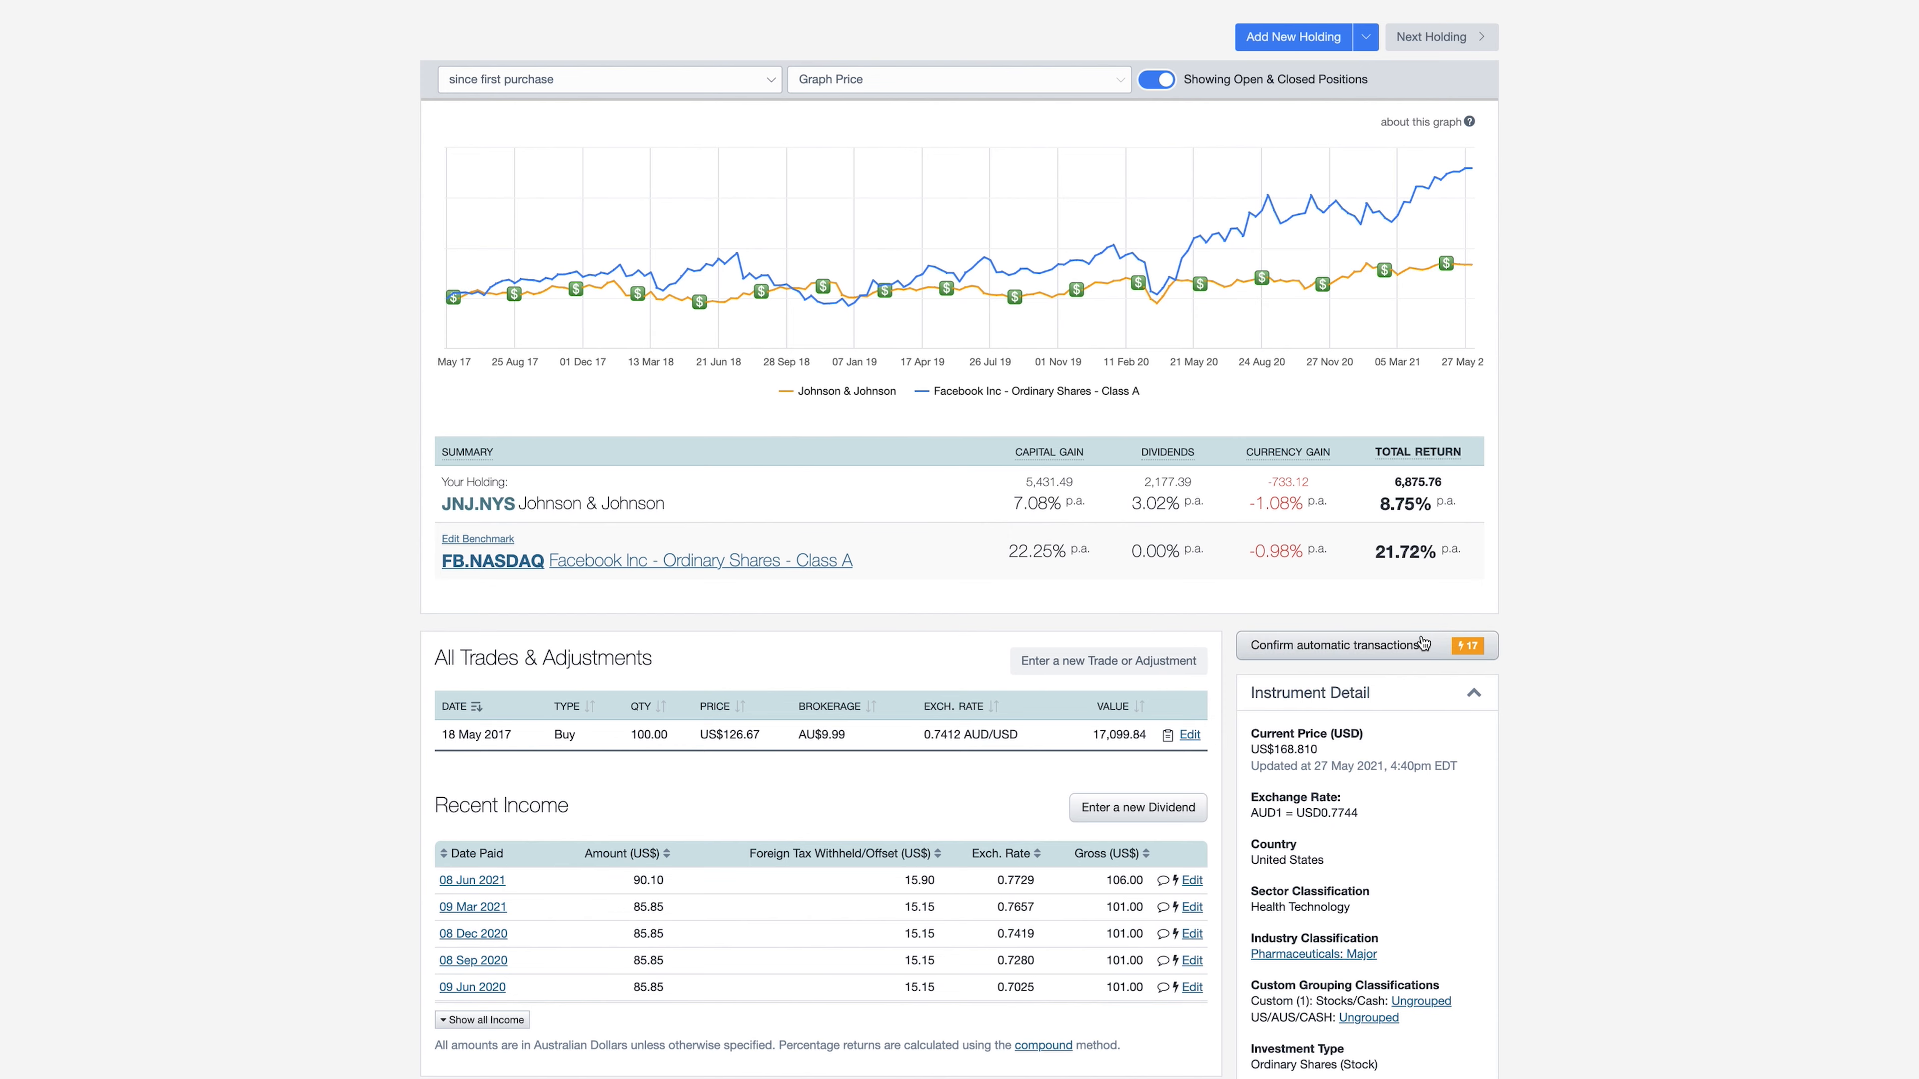
pyautogui.click(1454, 653)
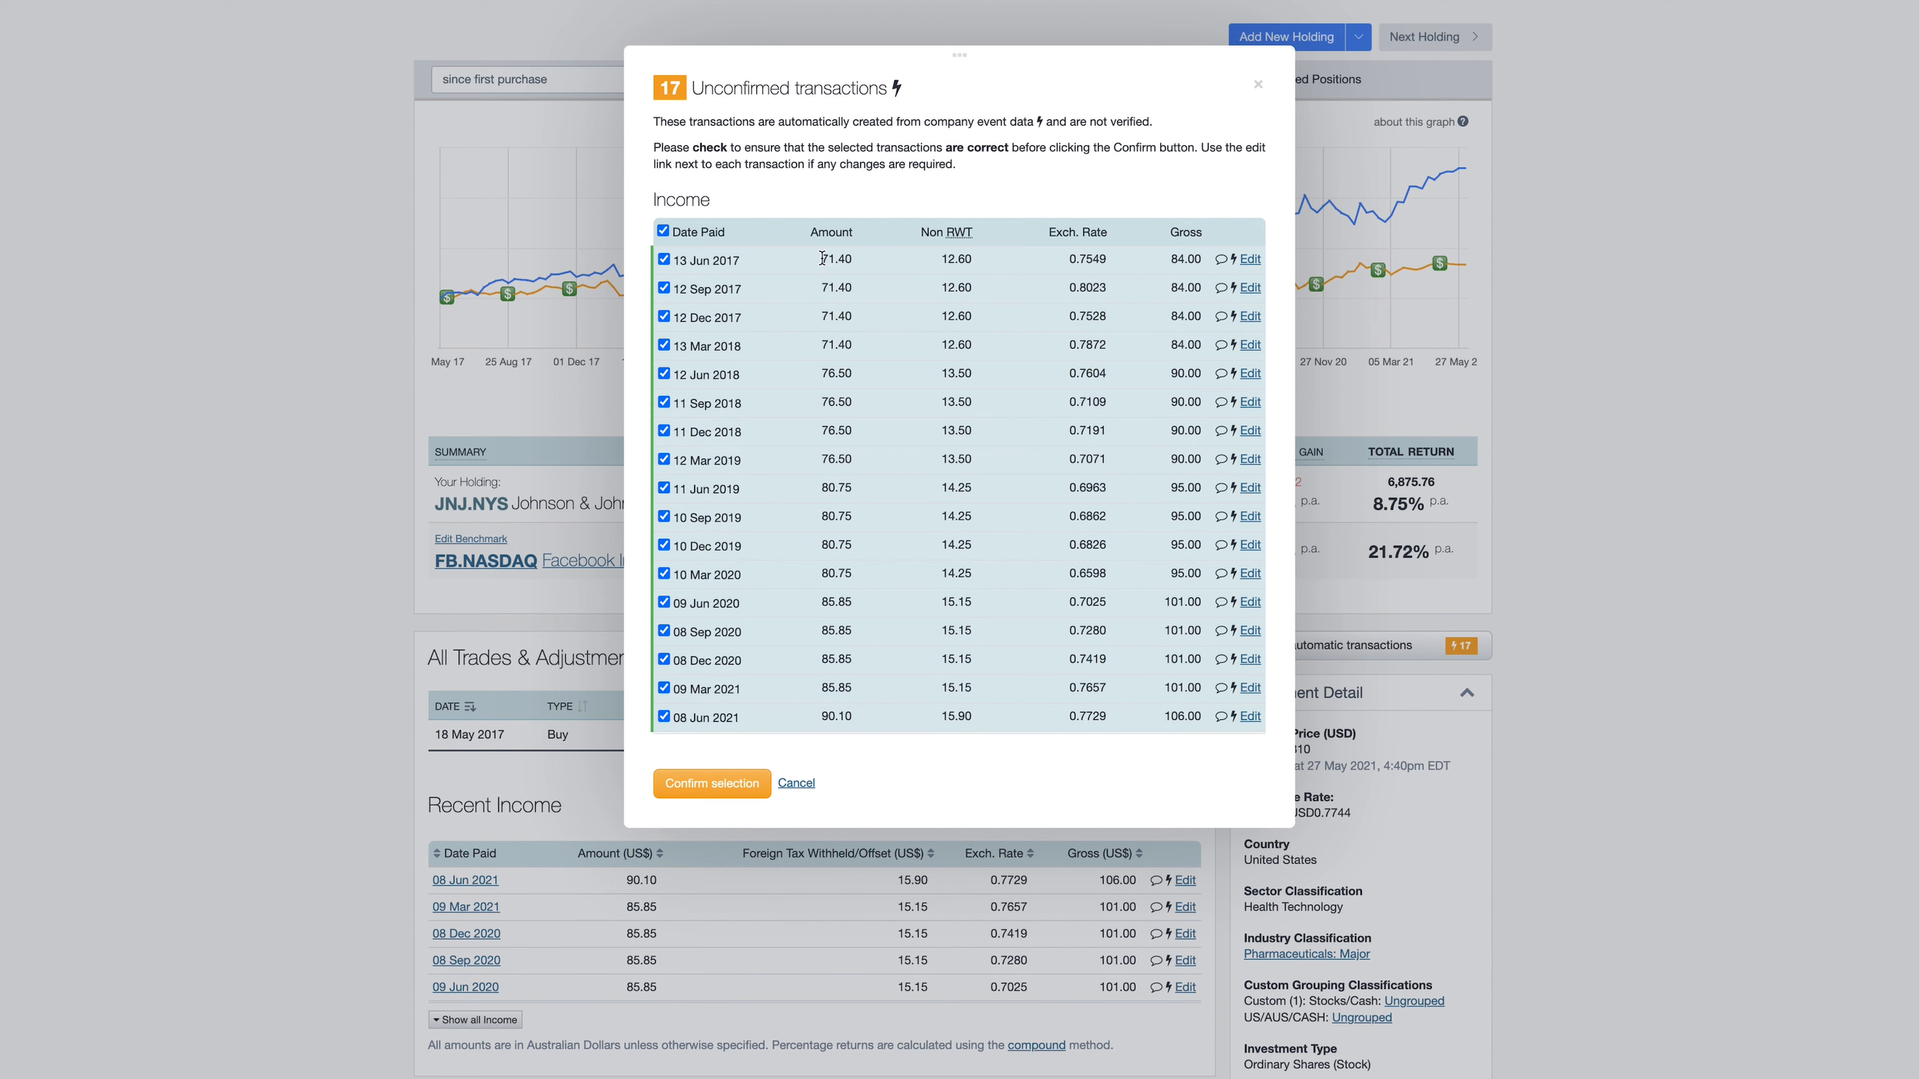
pyautogui.moveTo(822, 259); pyautogui.dragTo(1200, 257)
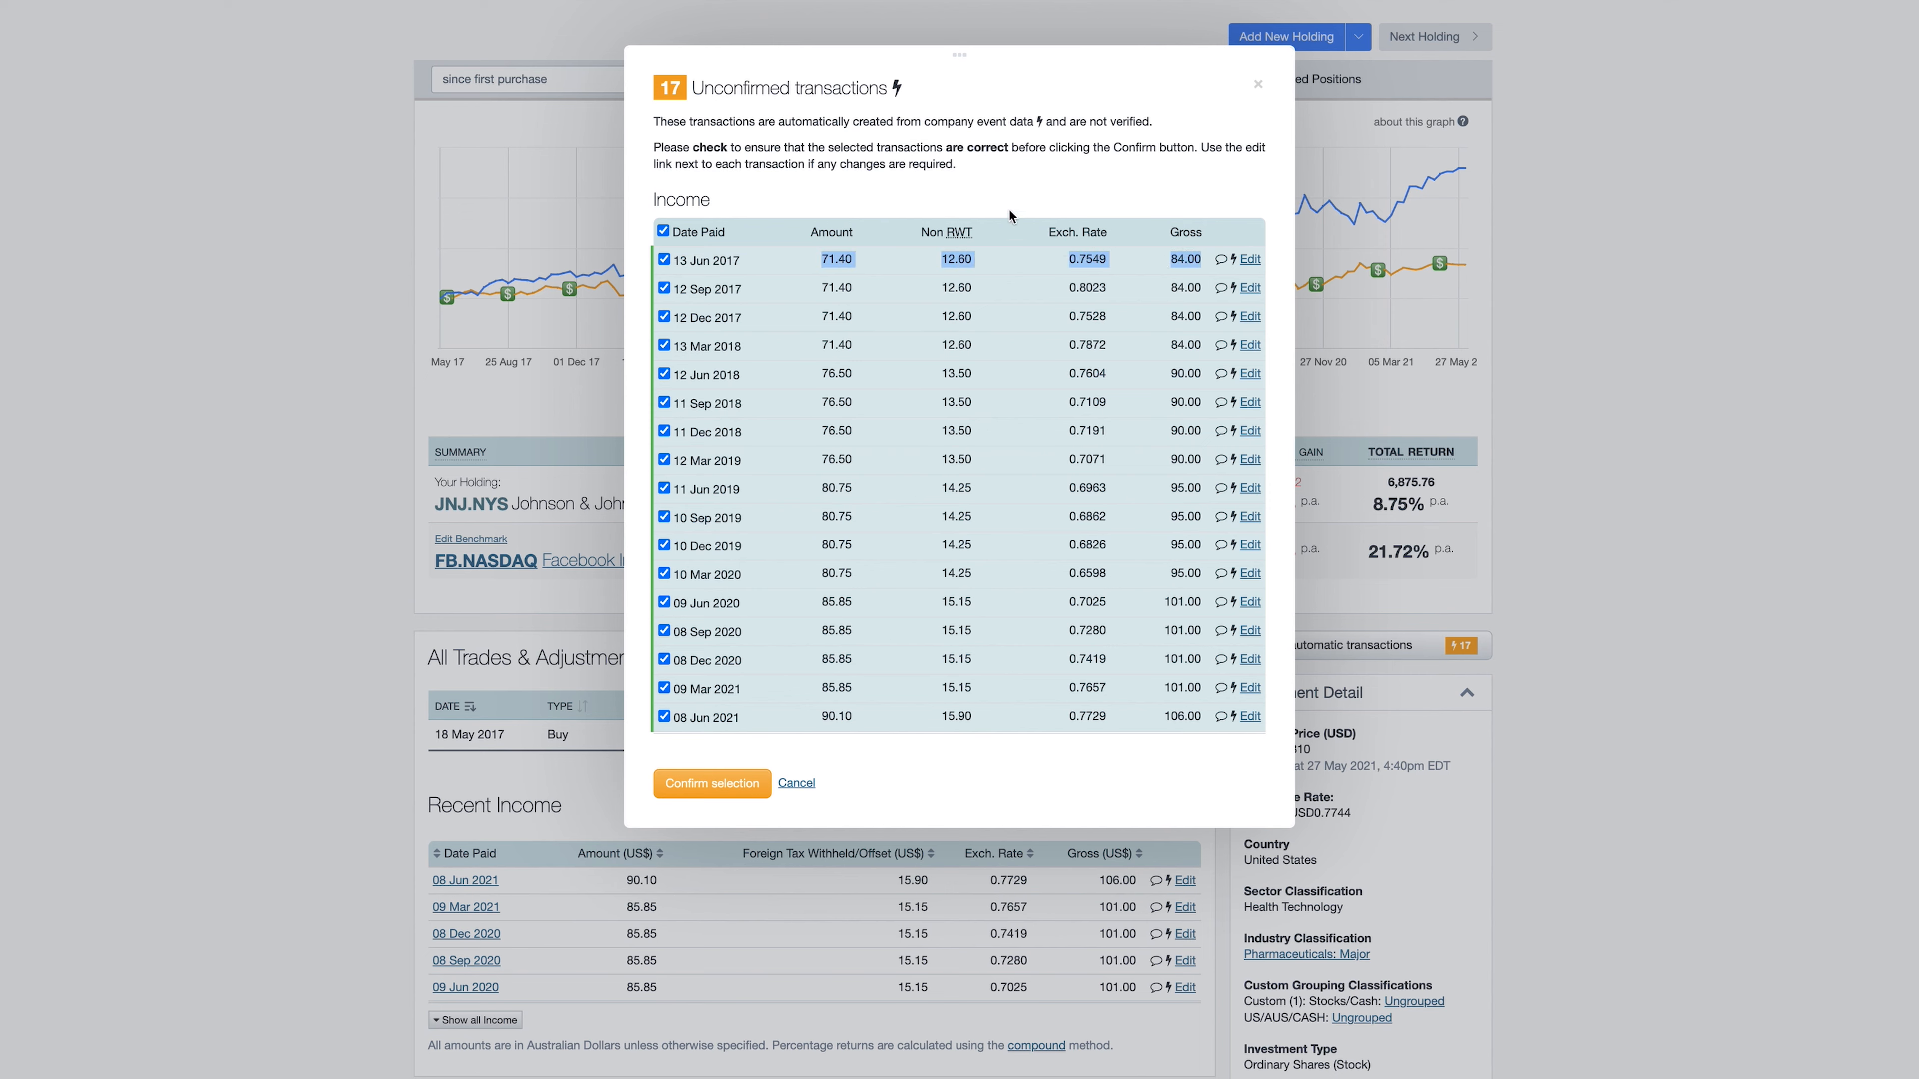
pyautogui.click(985, 202)
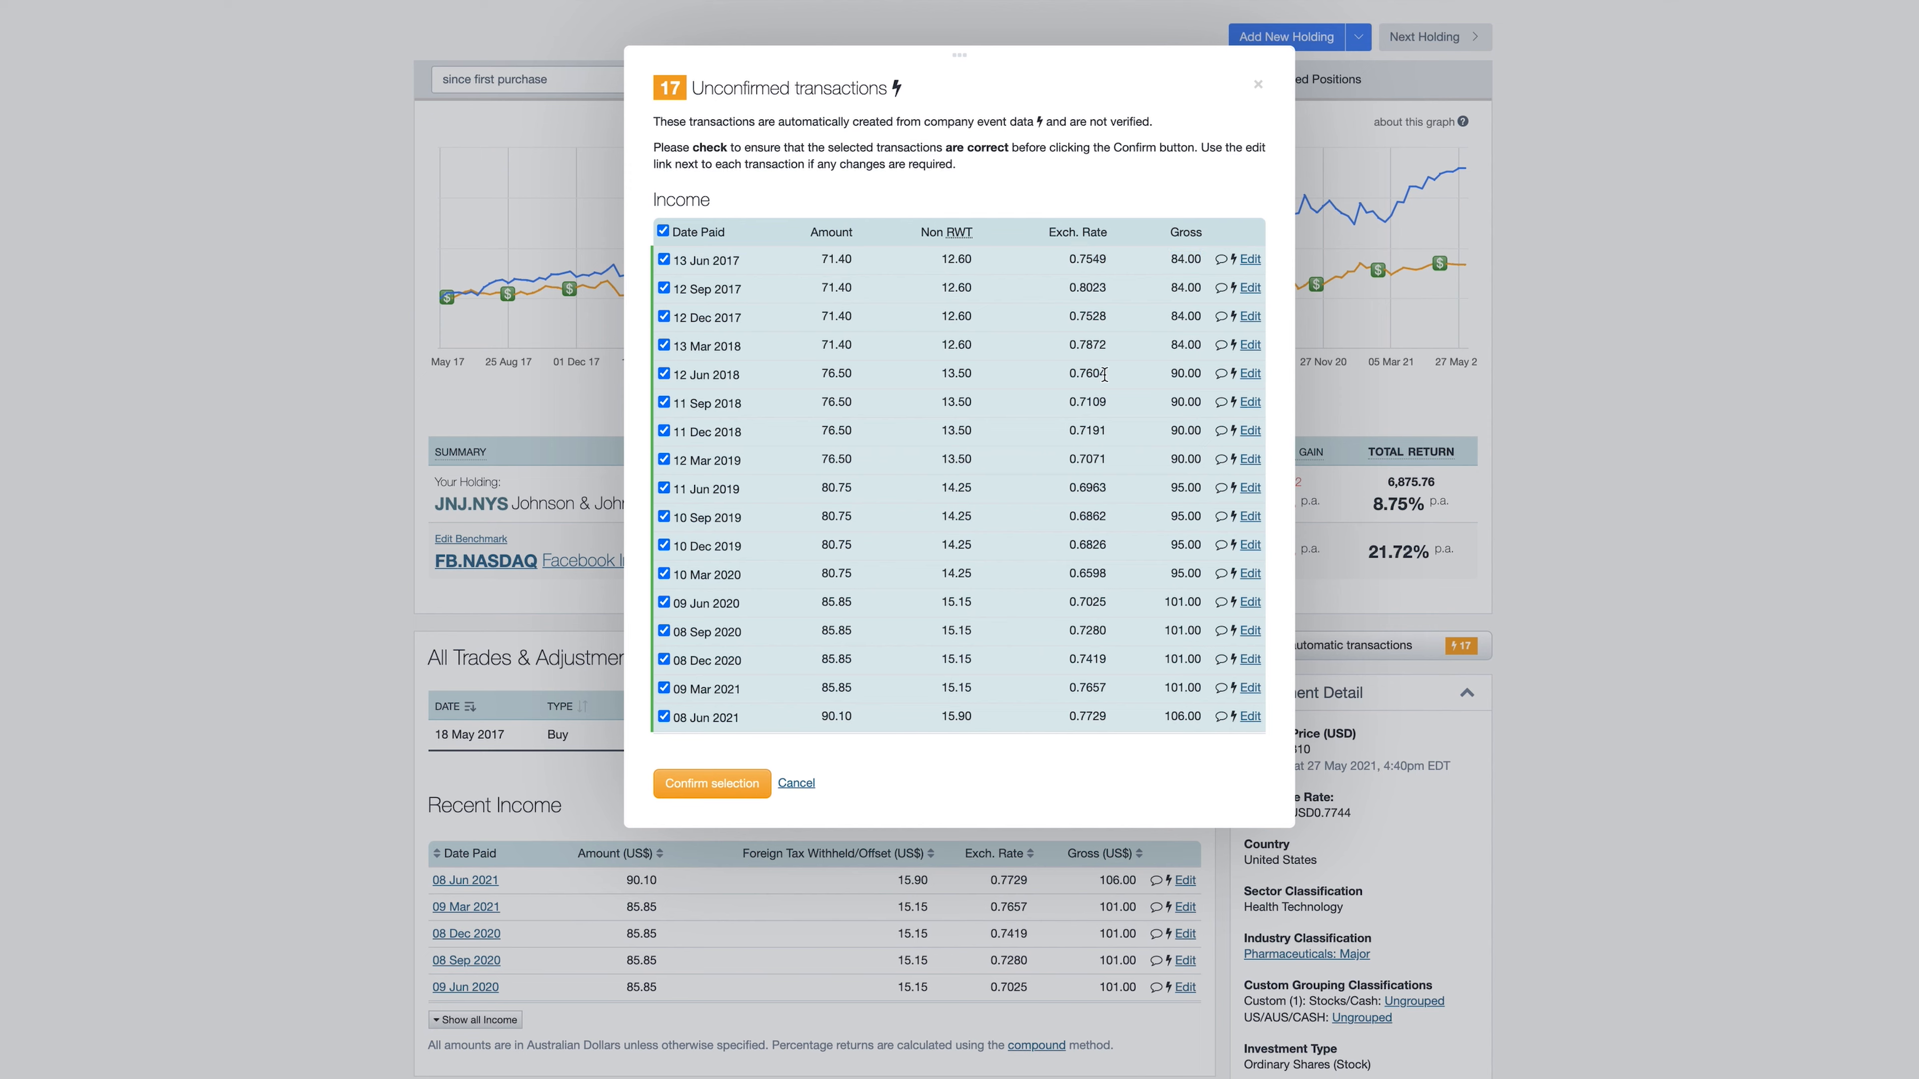
pyautogui.click(722, 784)
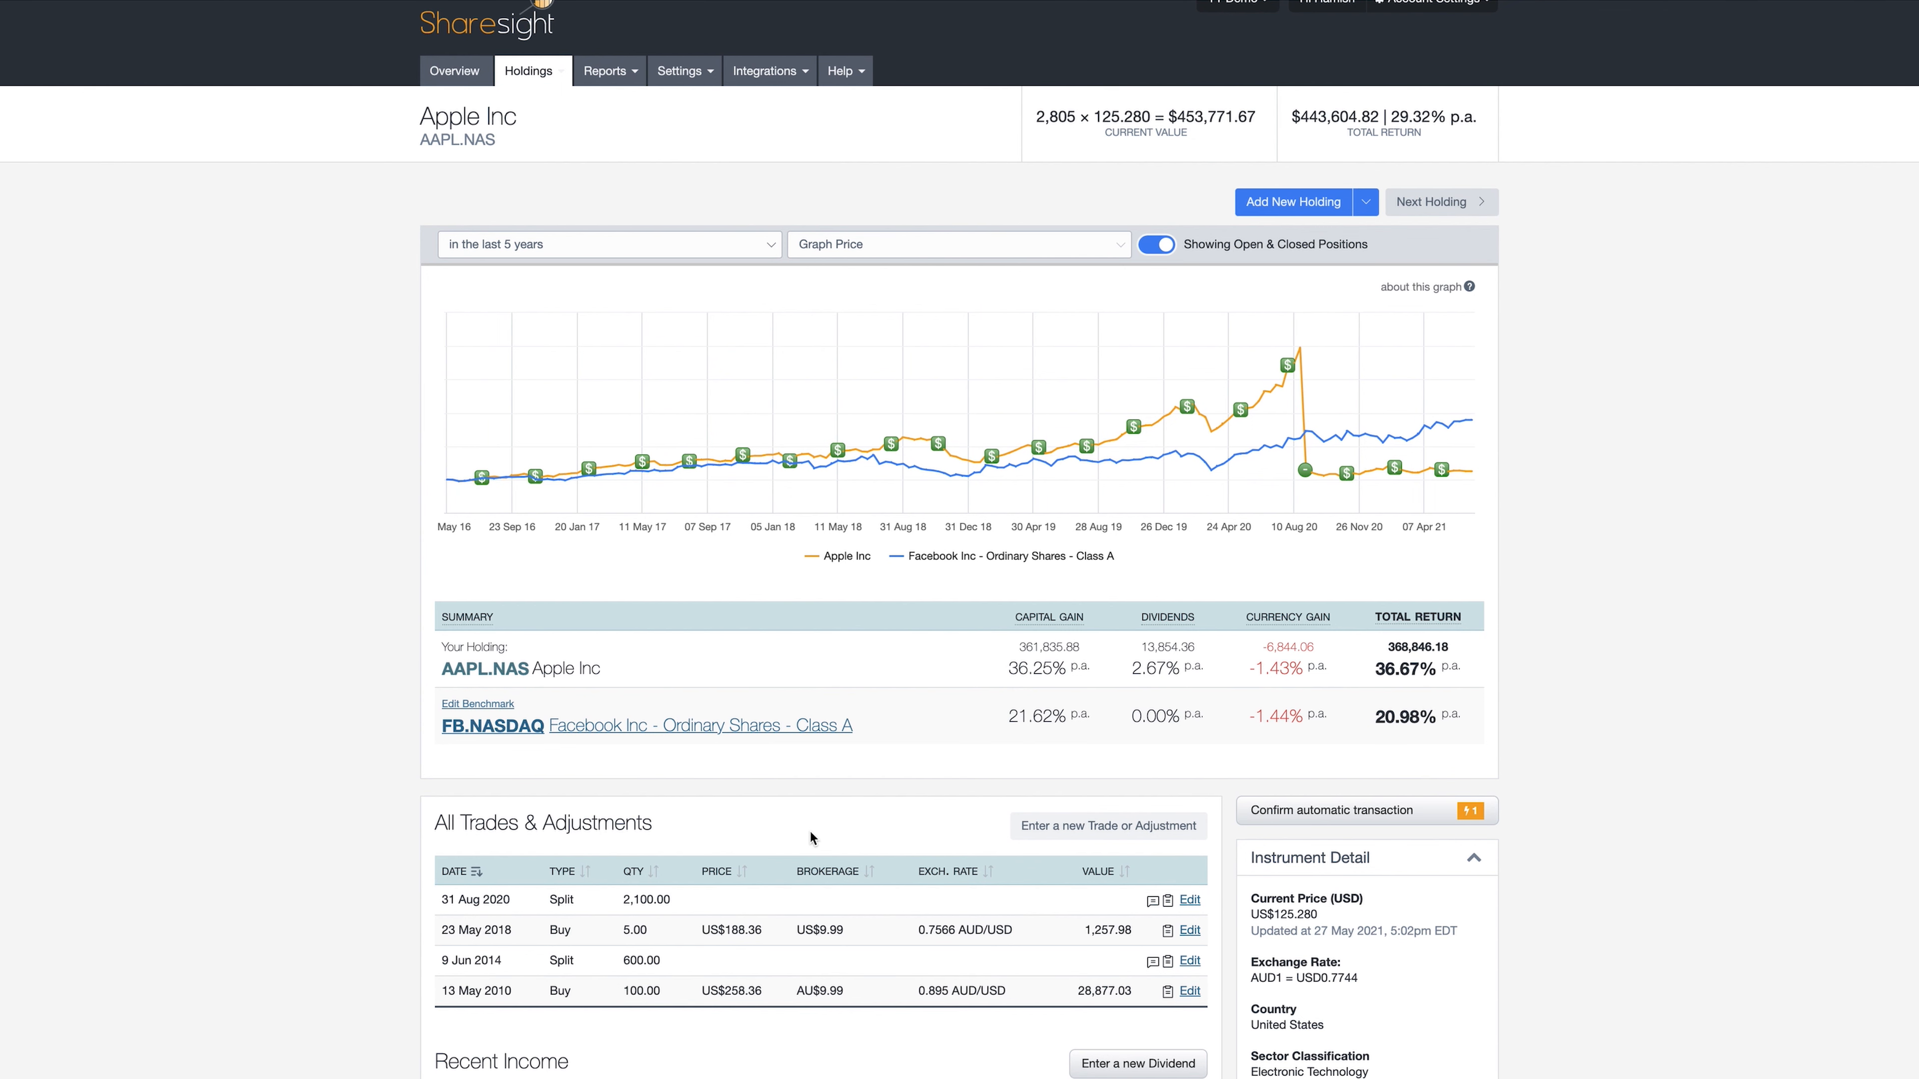
# Step: Review the Apple holding's trades and splits, and confirm its automatic dividend of 13 May 2021
pyautogui.scroll(-1, 756, 869)
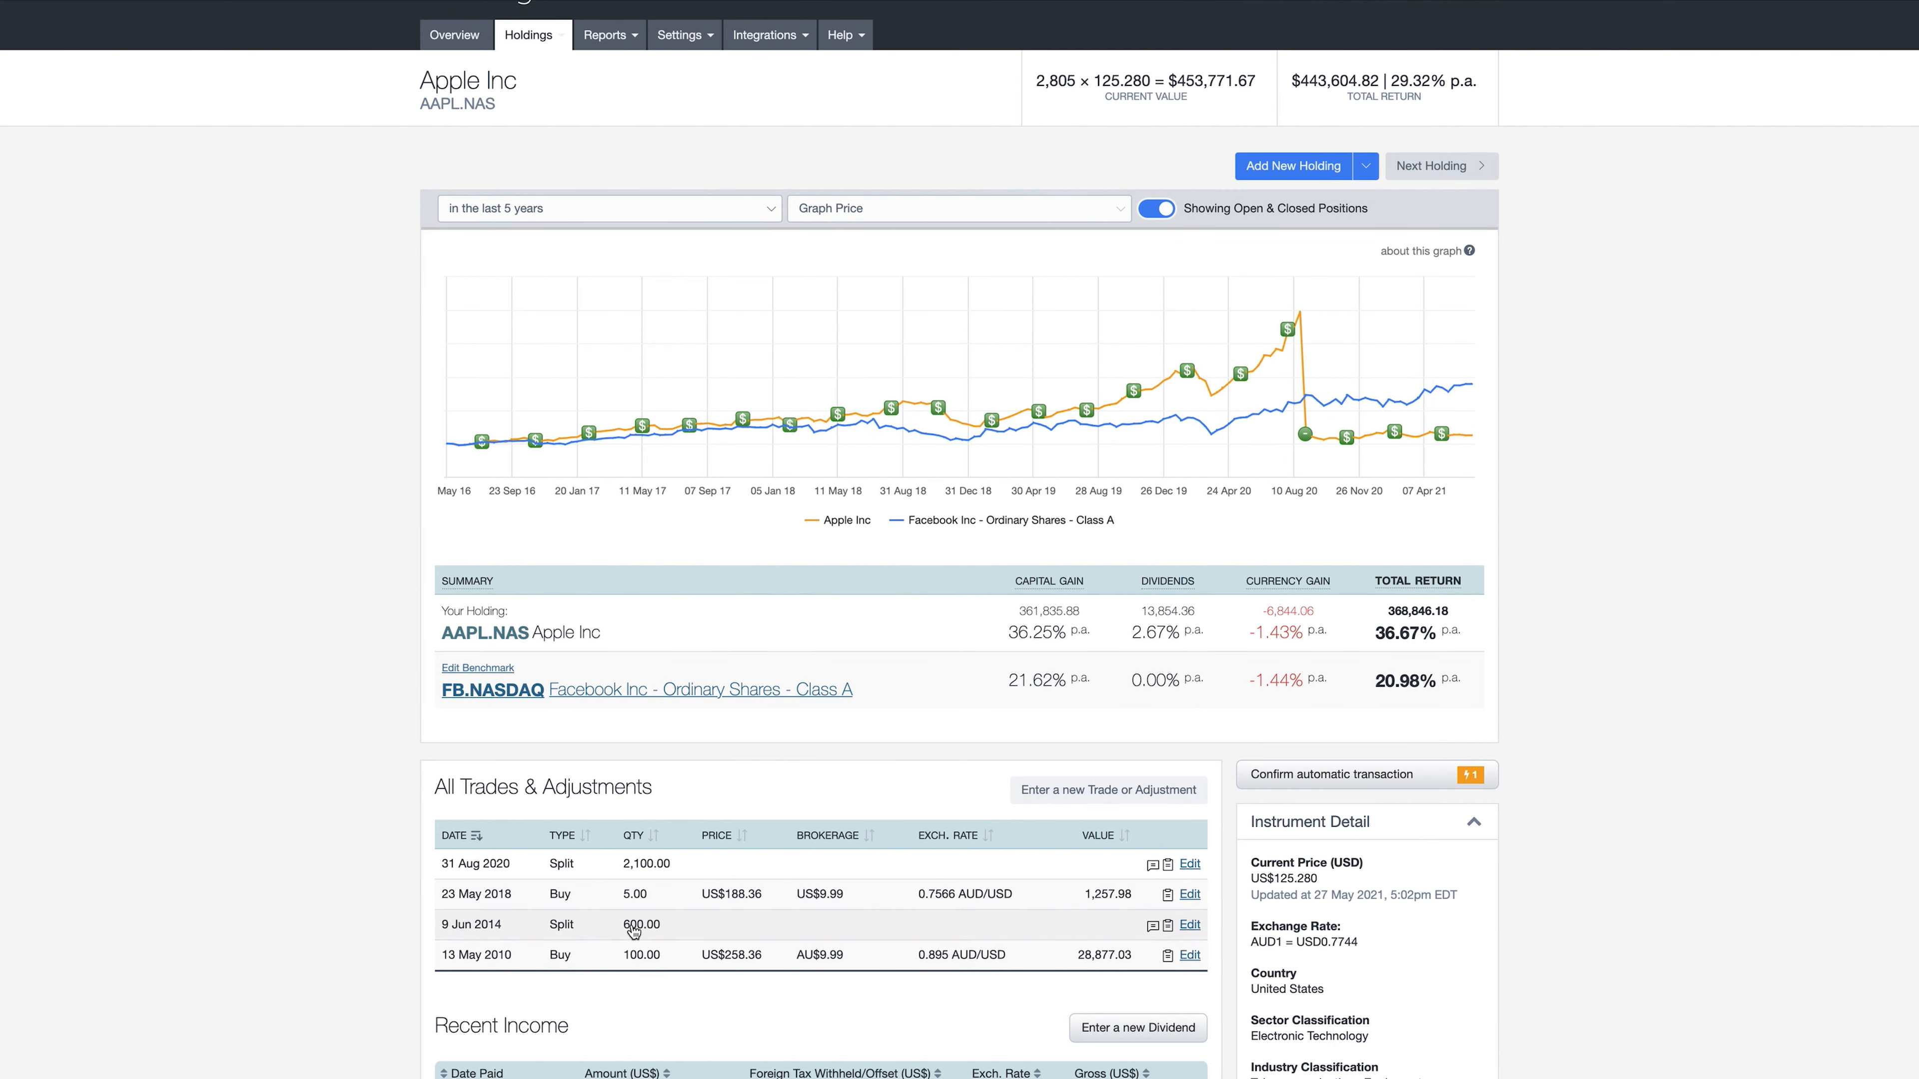
pyautogui.scroll(-1, 641, 933)
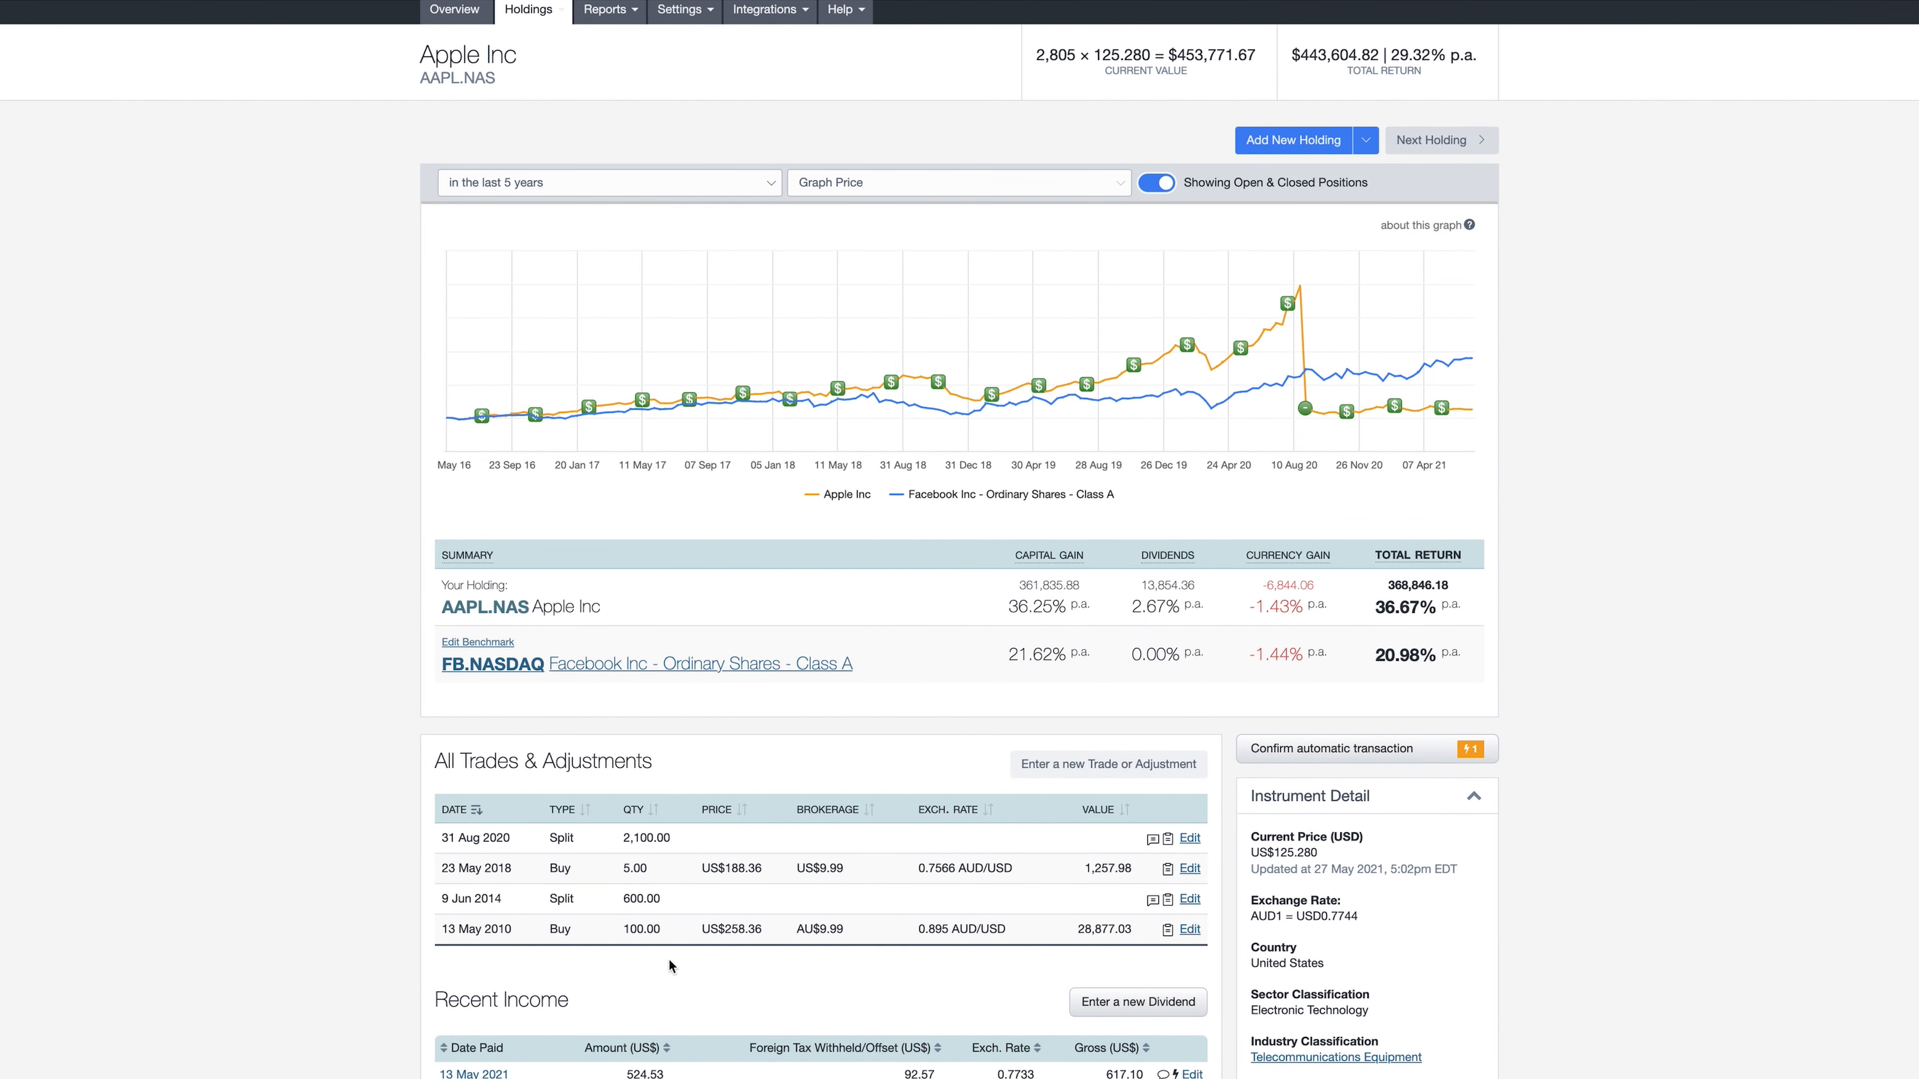
pyautogui.scroll(-3, 604, 907)
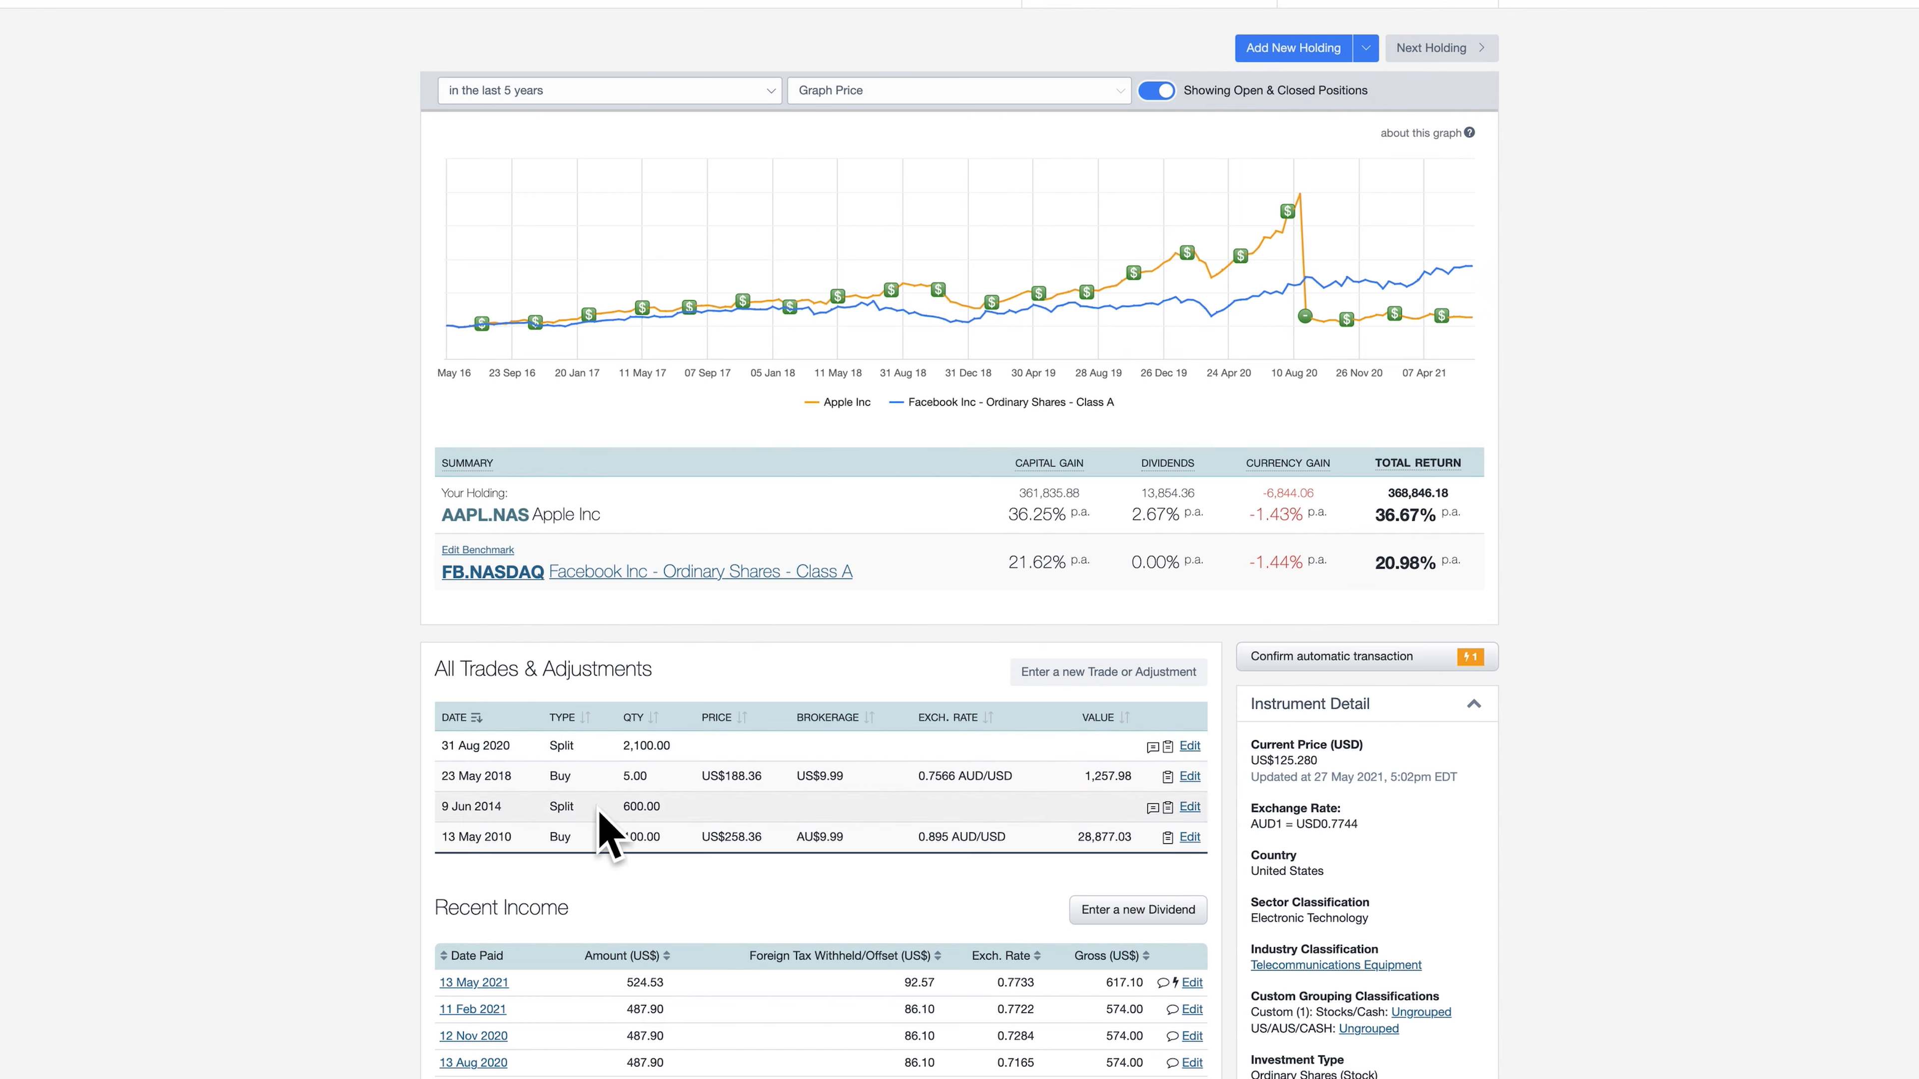
pyautogui.click(1330, 656)
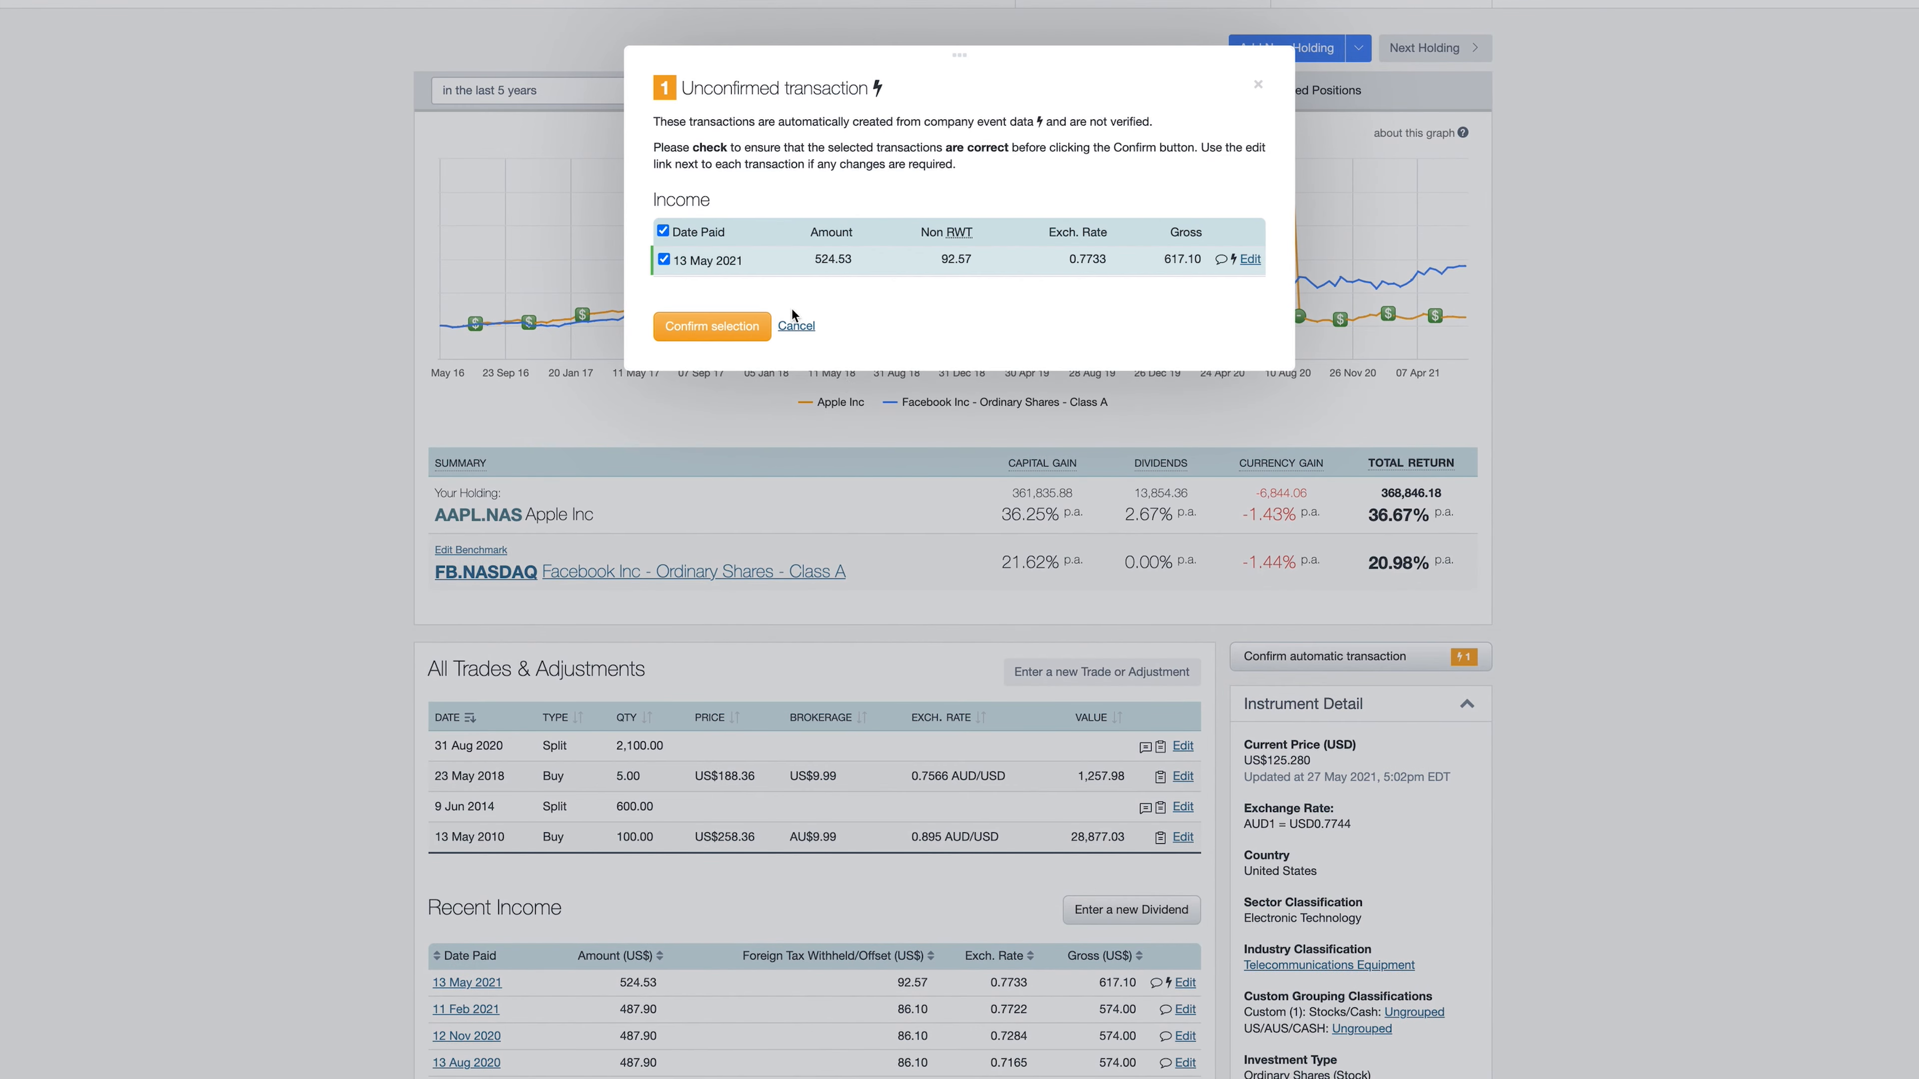
pyautogui.click(712, 325)
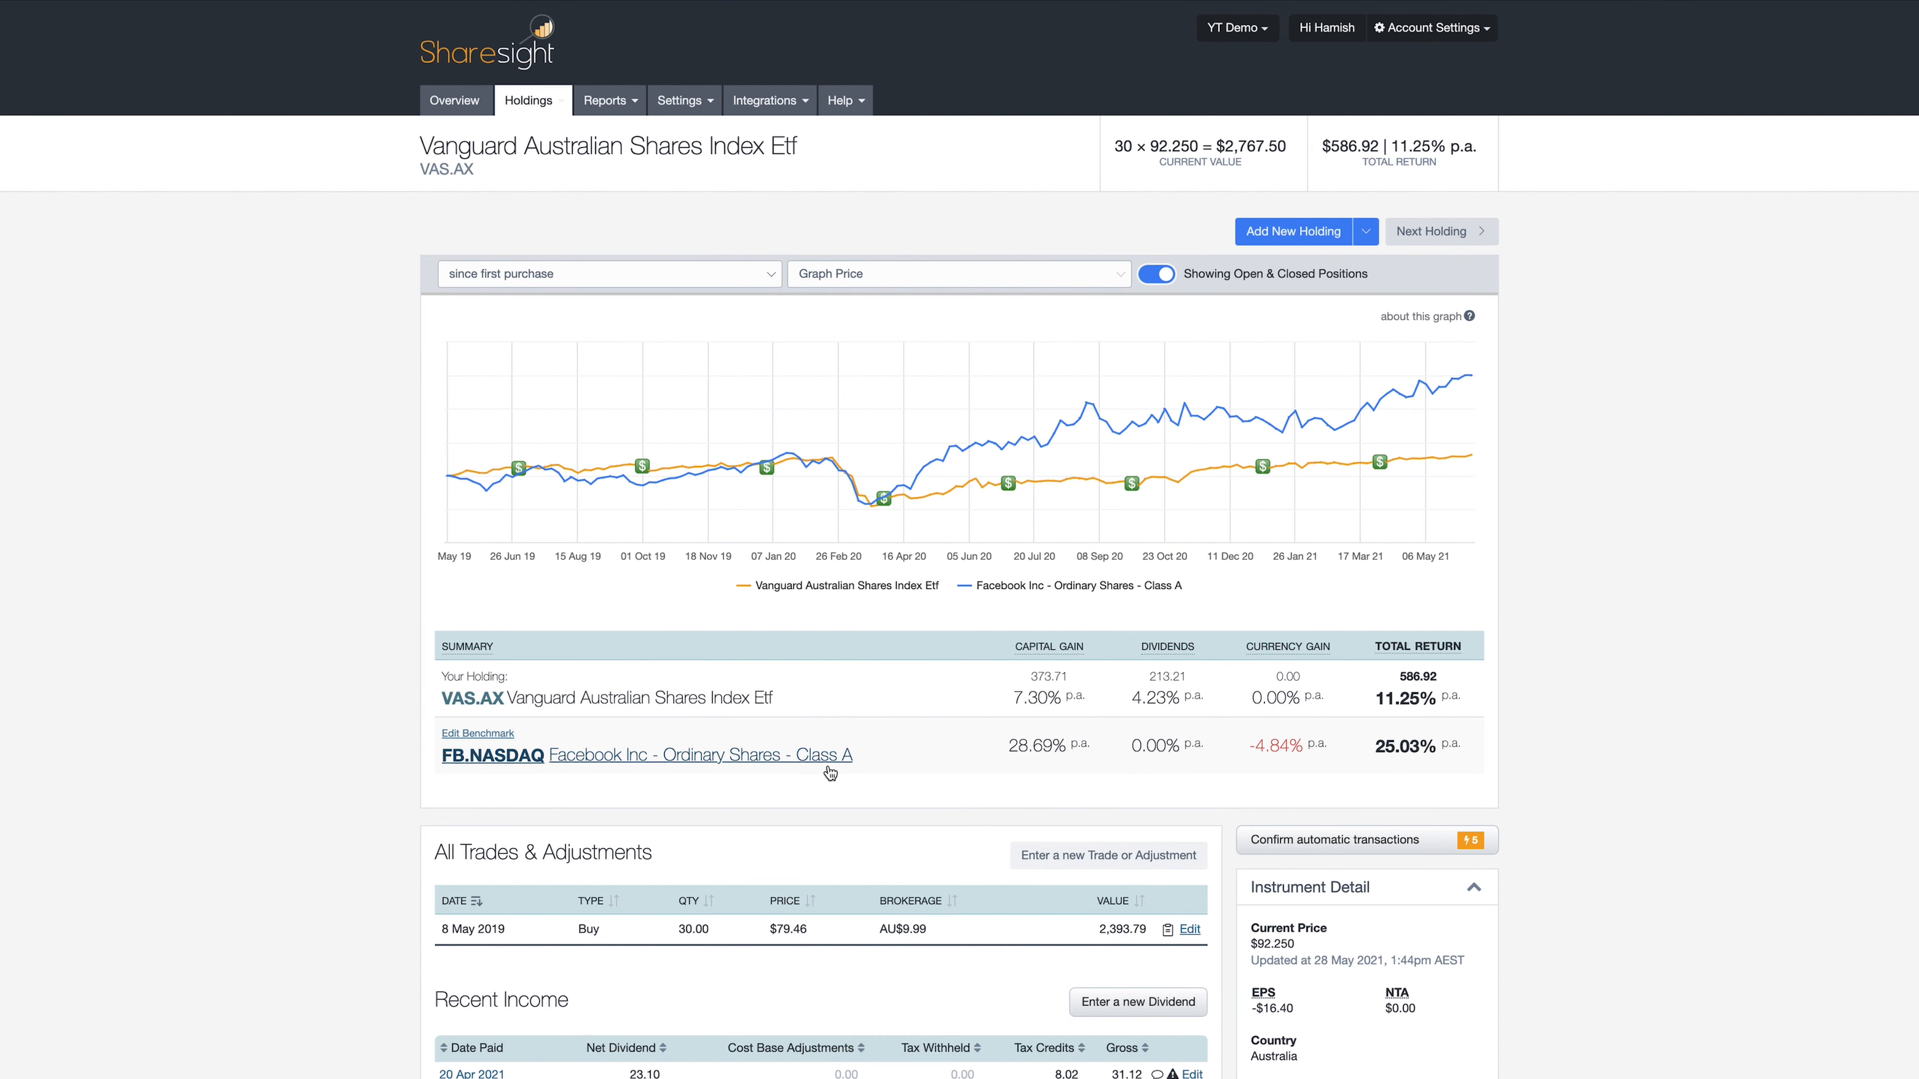
# Step: Turn on Auto Dividend Reinvestment for the Vanguard Australian Shares Index ETF holding
pyautogui.scroll(-10, 958, 759)
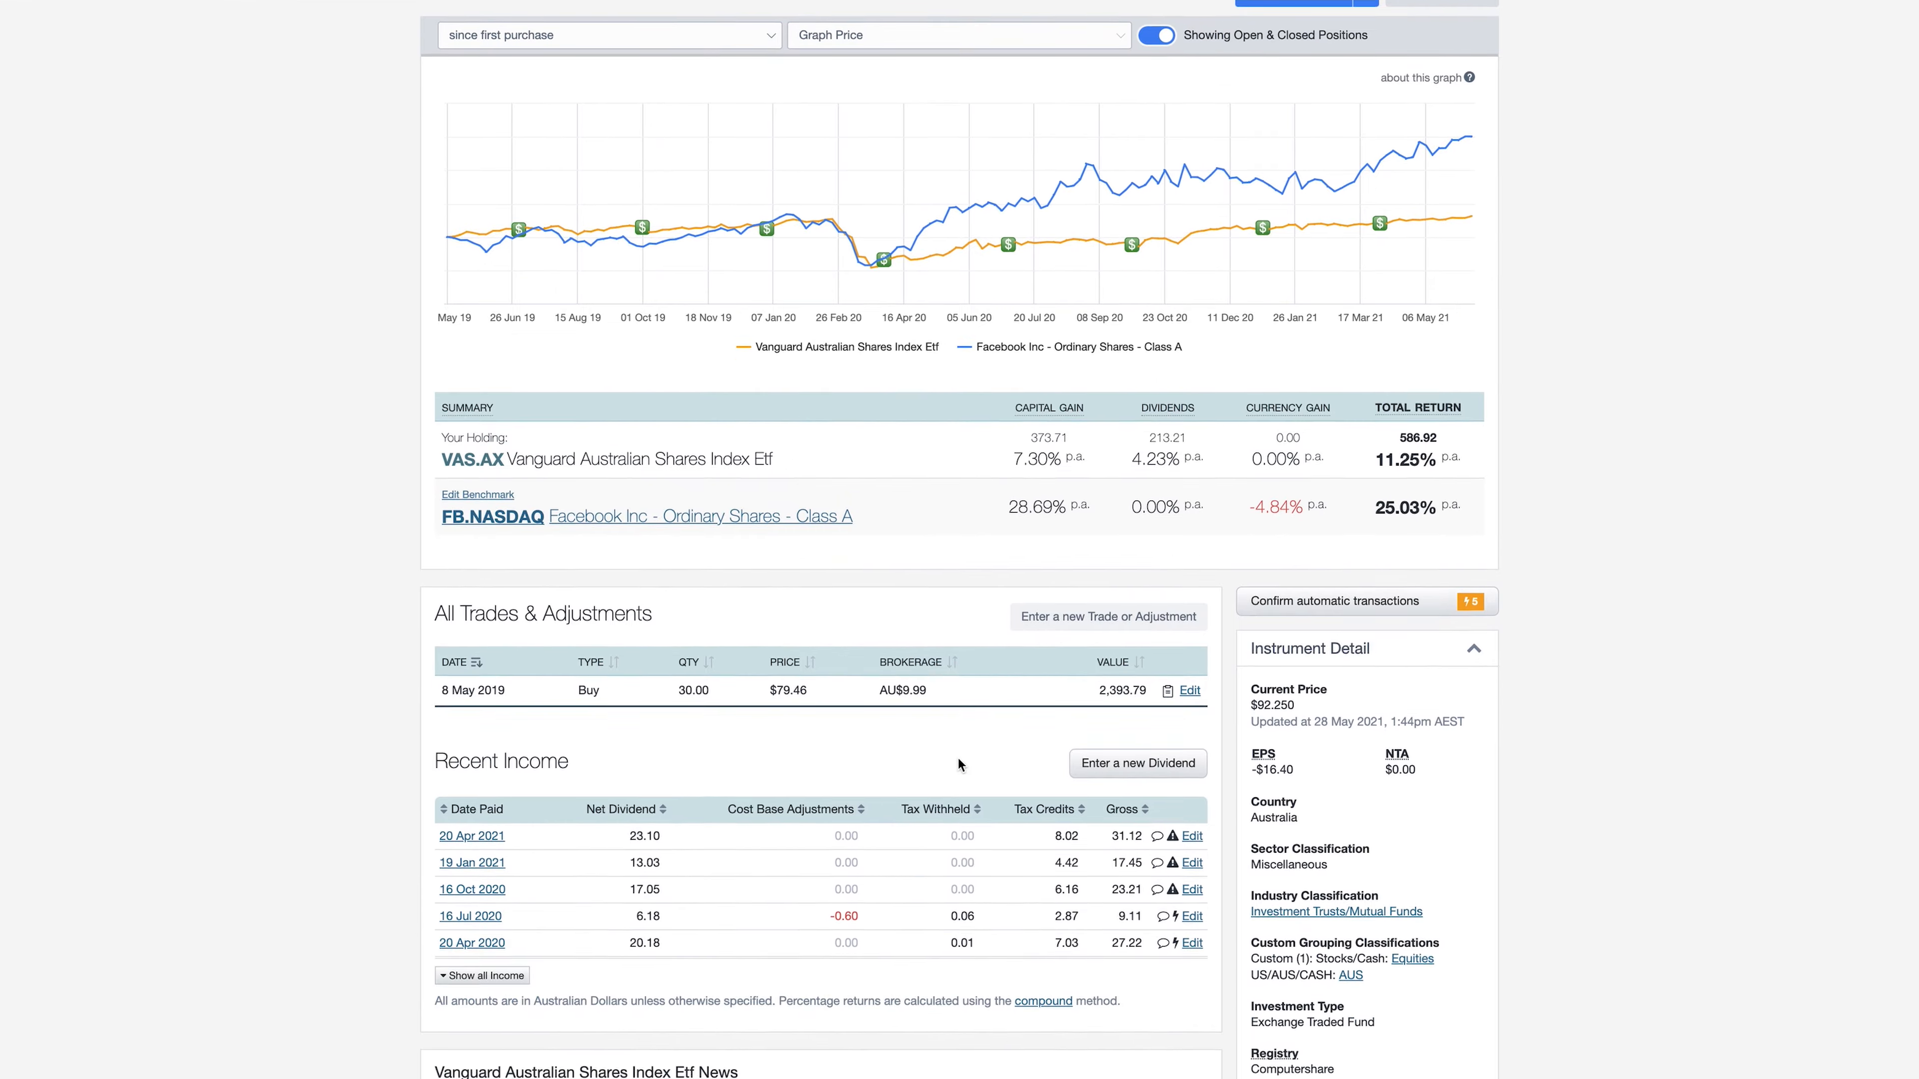
pyautogui.click(1461, 991)
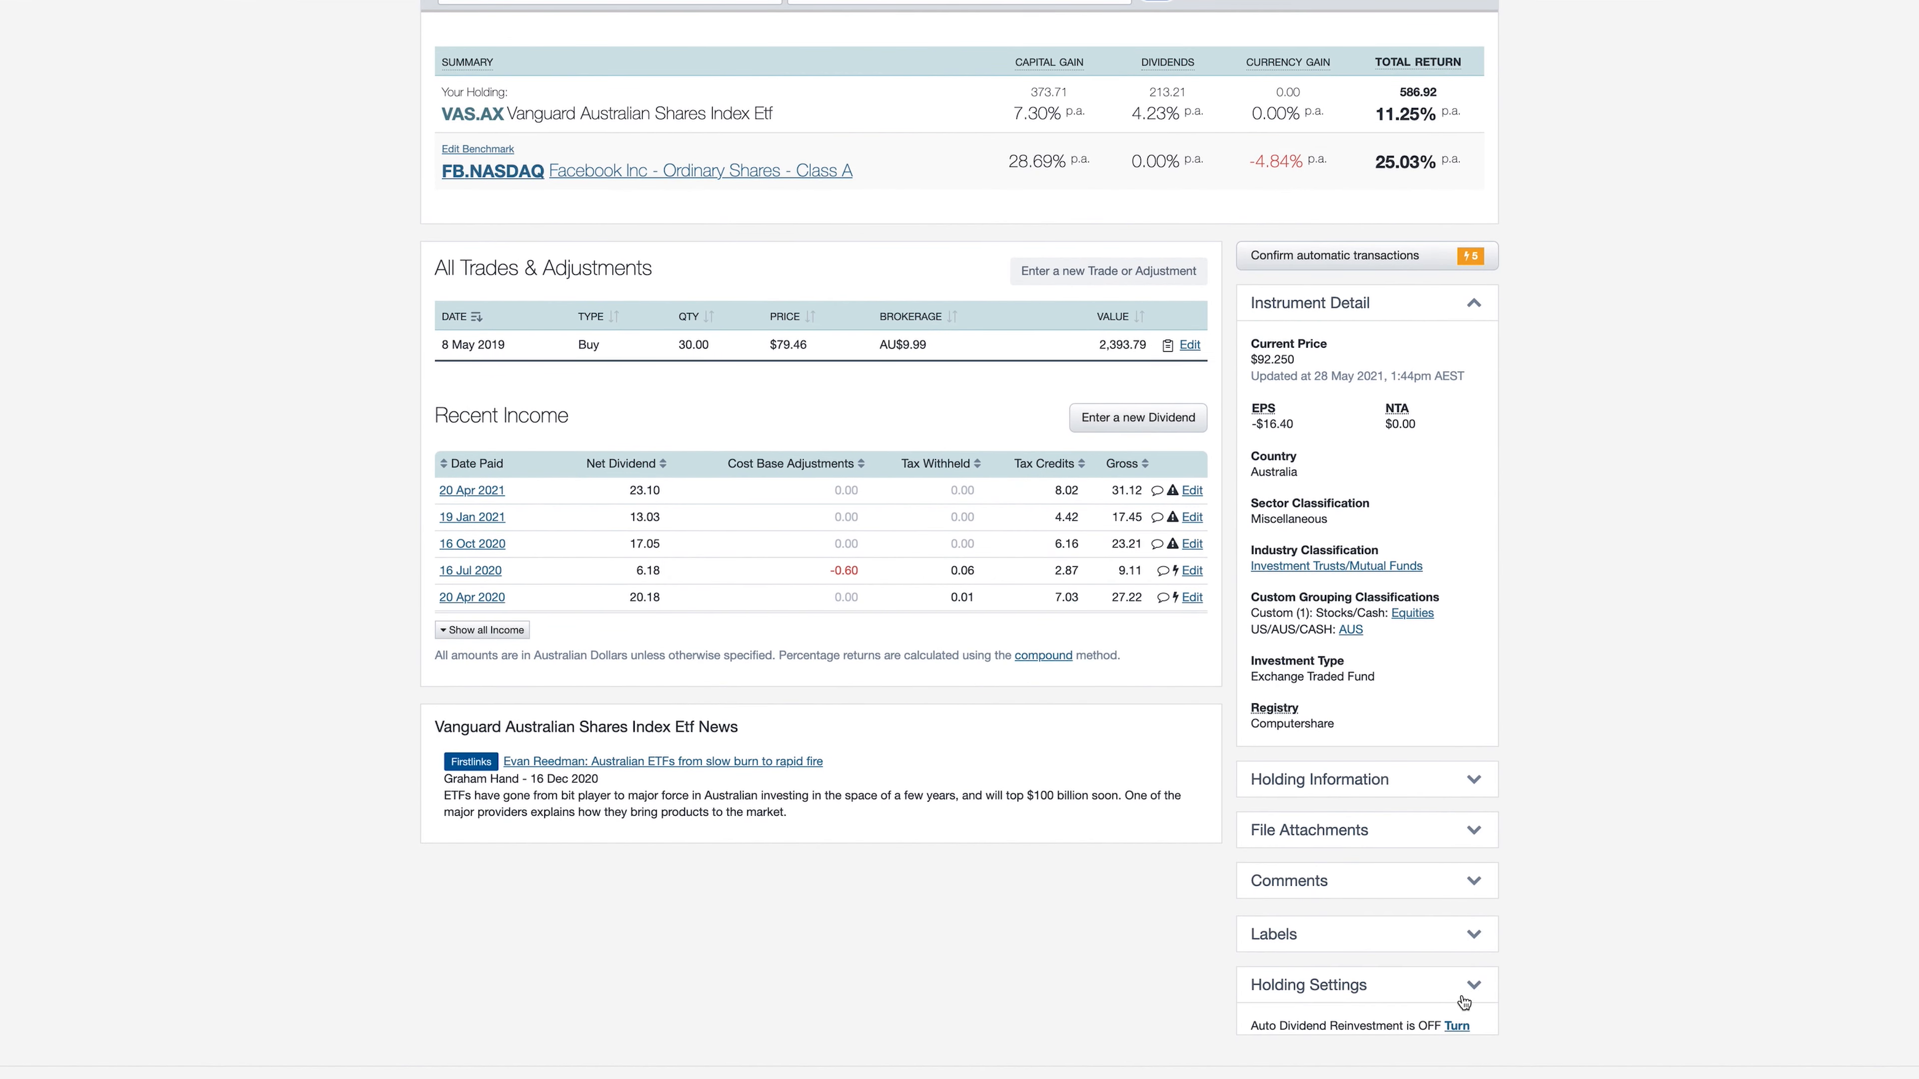
pyautogui.scroll(-2, 1411, 1009)
pyautogui.scroll(-1, 1404, 995)
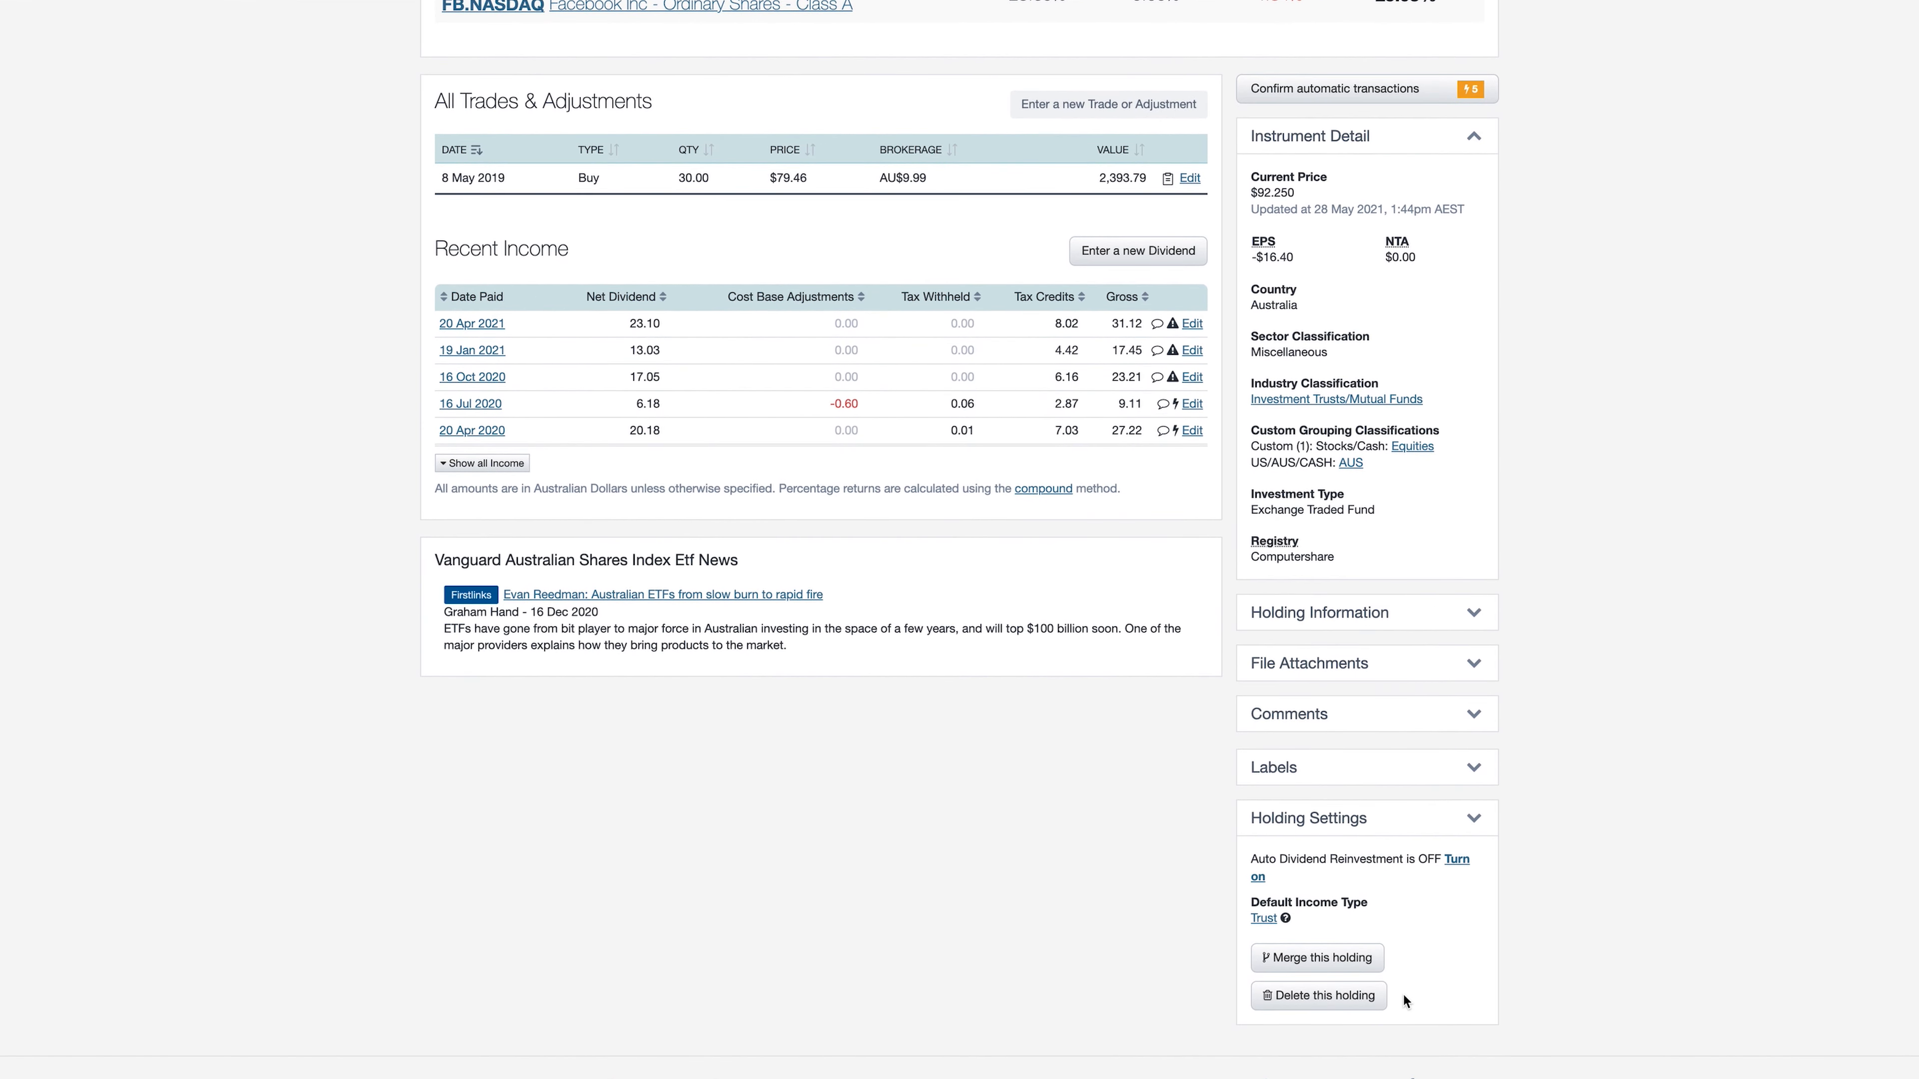
pyautogui.click(1457, 864)
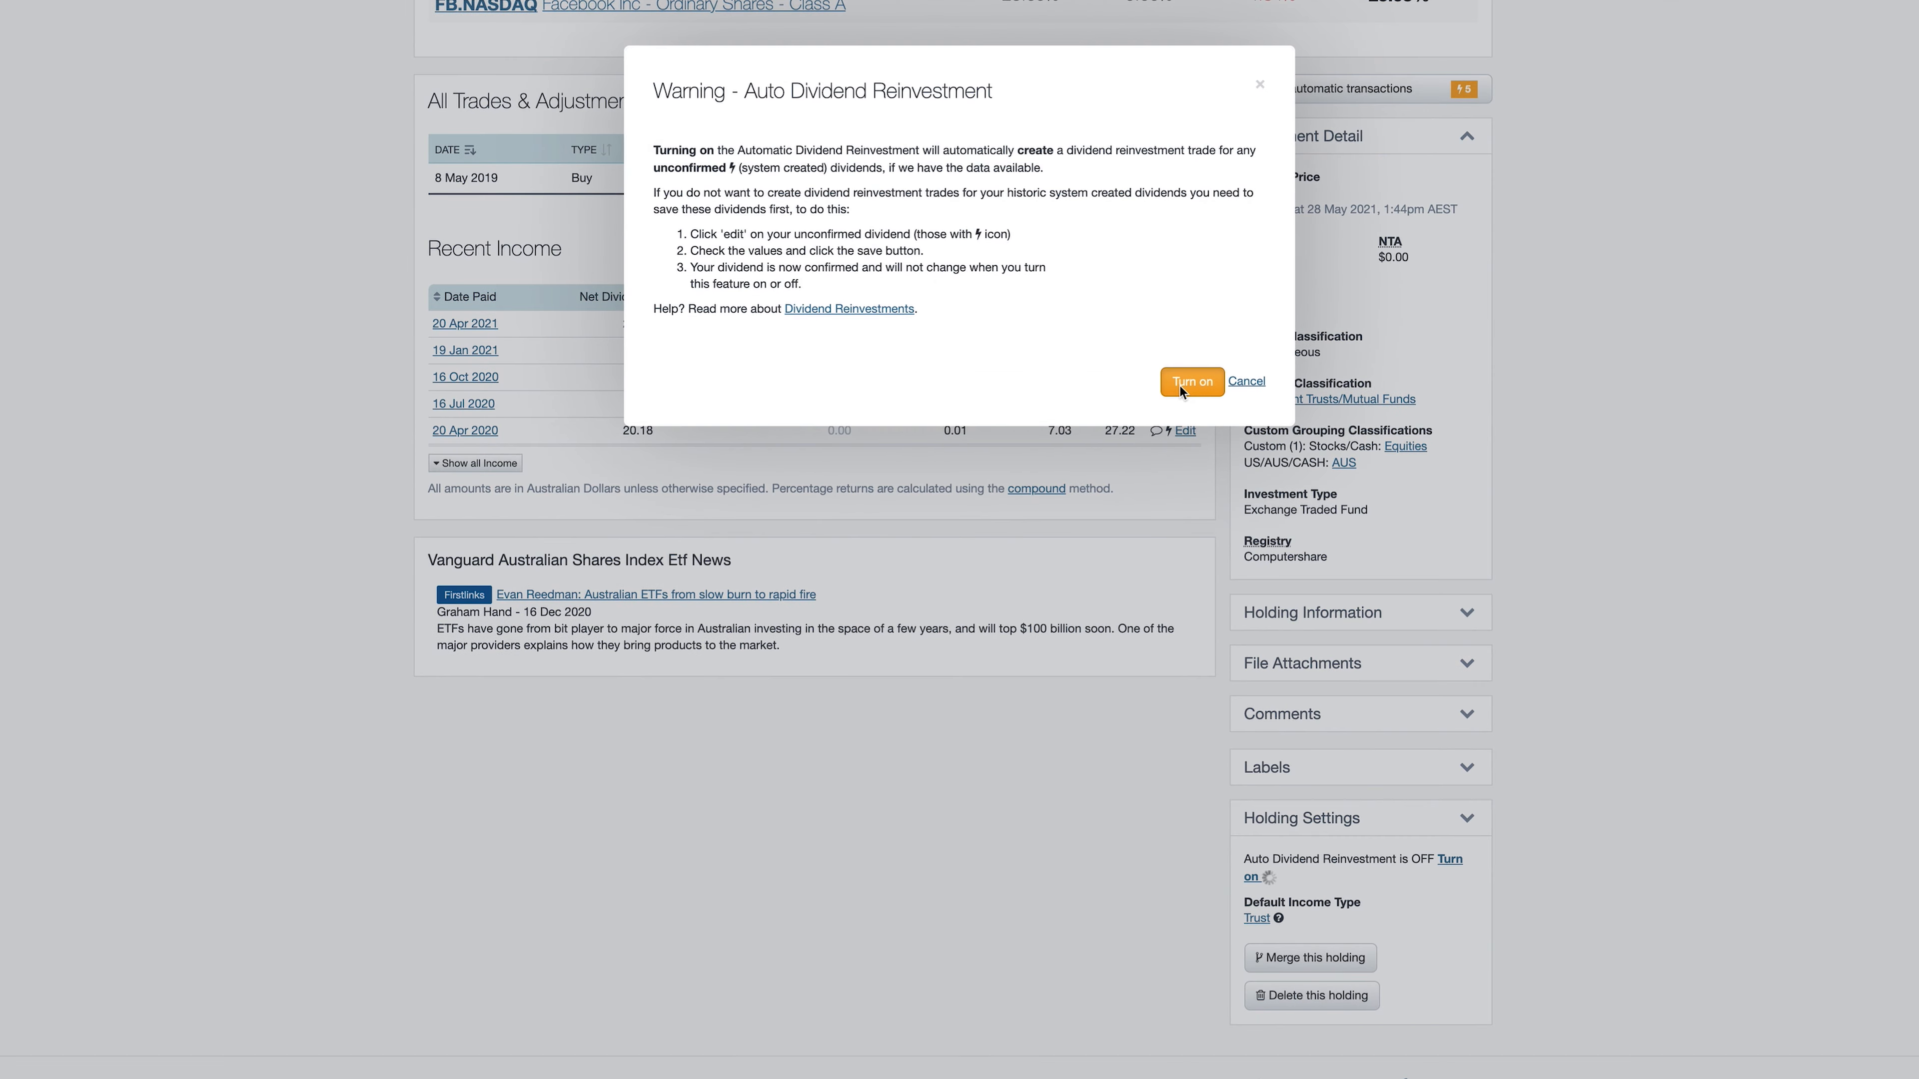
pyautogui.click(1182, 383)
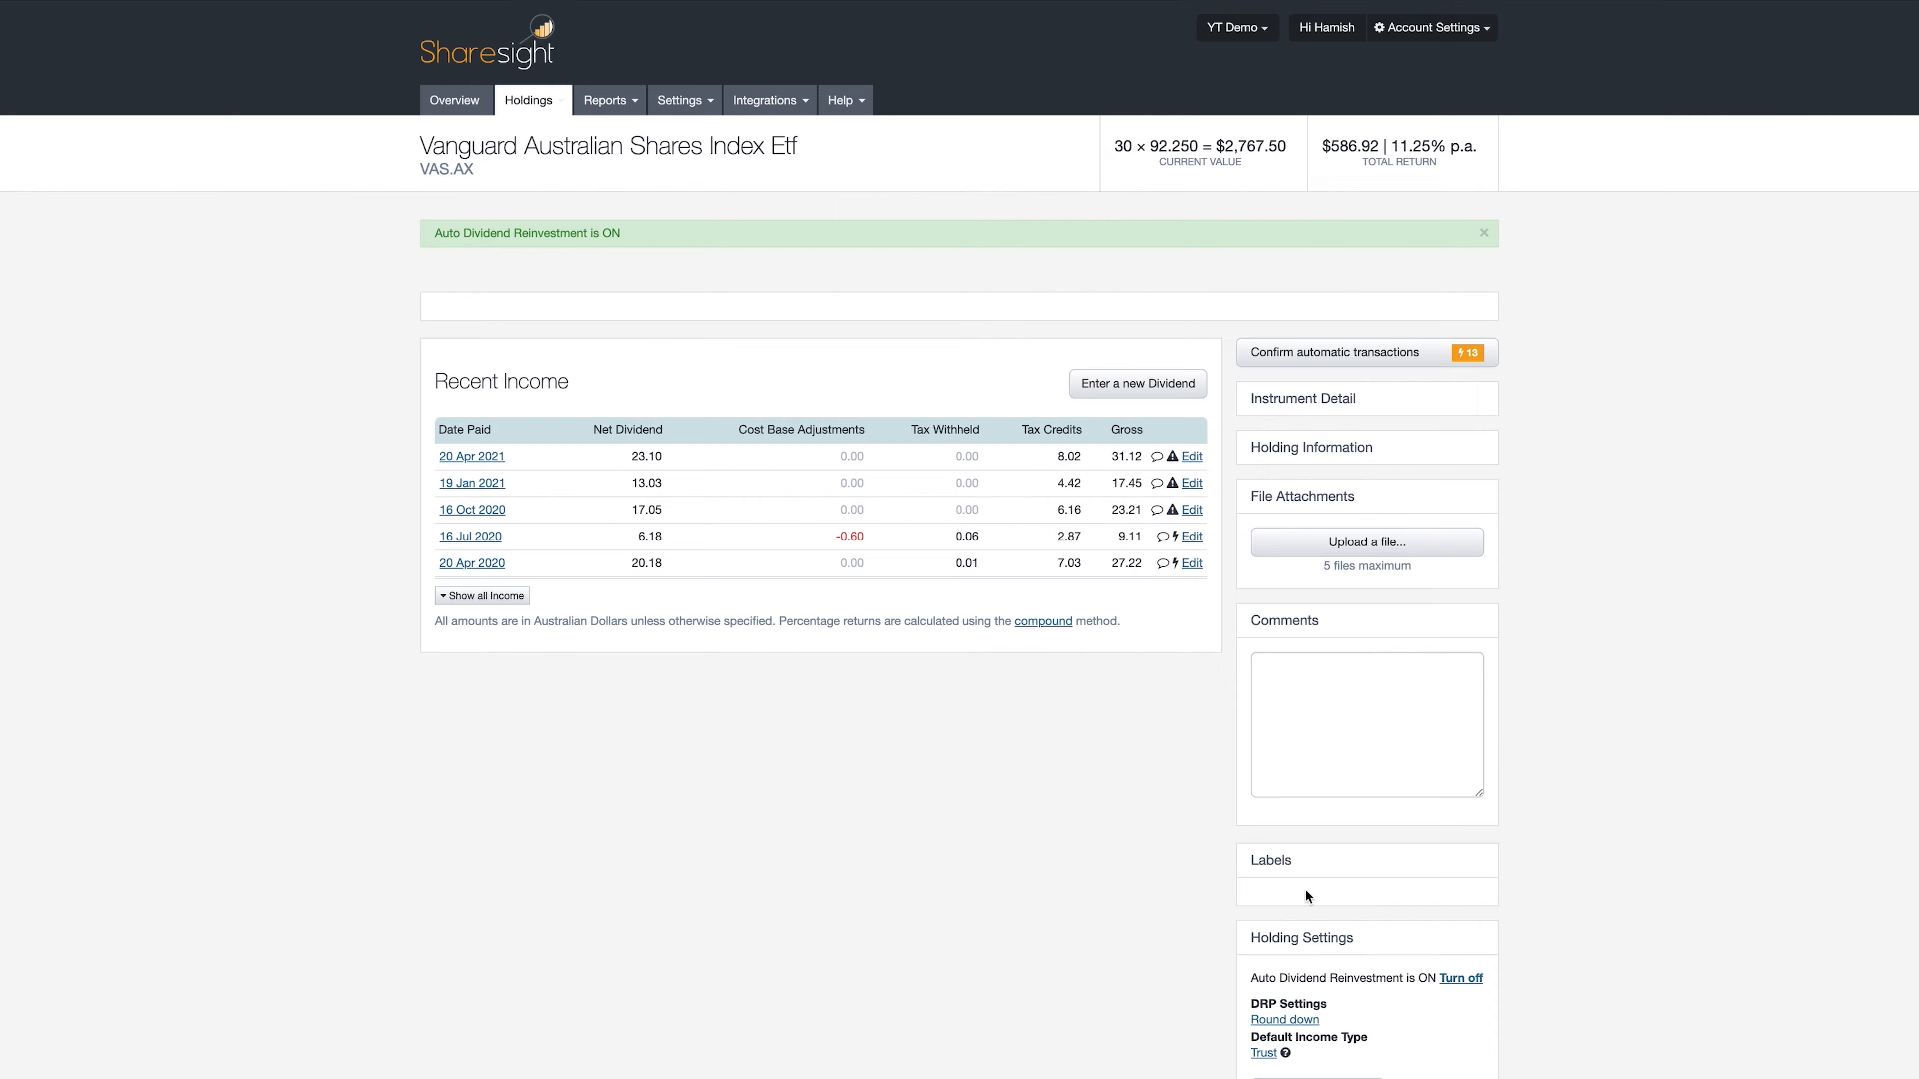
# Step: Set the Vanguard holding's DRP rounding to Round down and track balance, and check its reinvestment trades
pyautogui.scroll(-10, 1305, 891)
pyautogui.click(1392, 901)
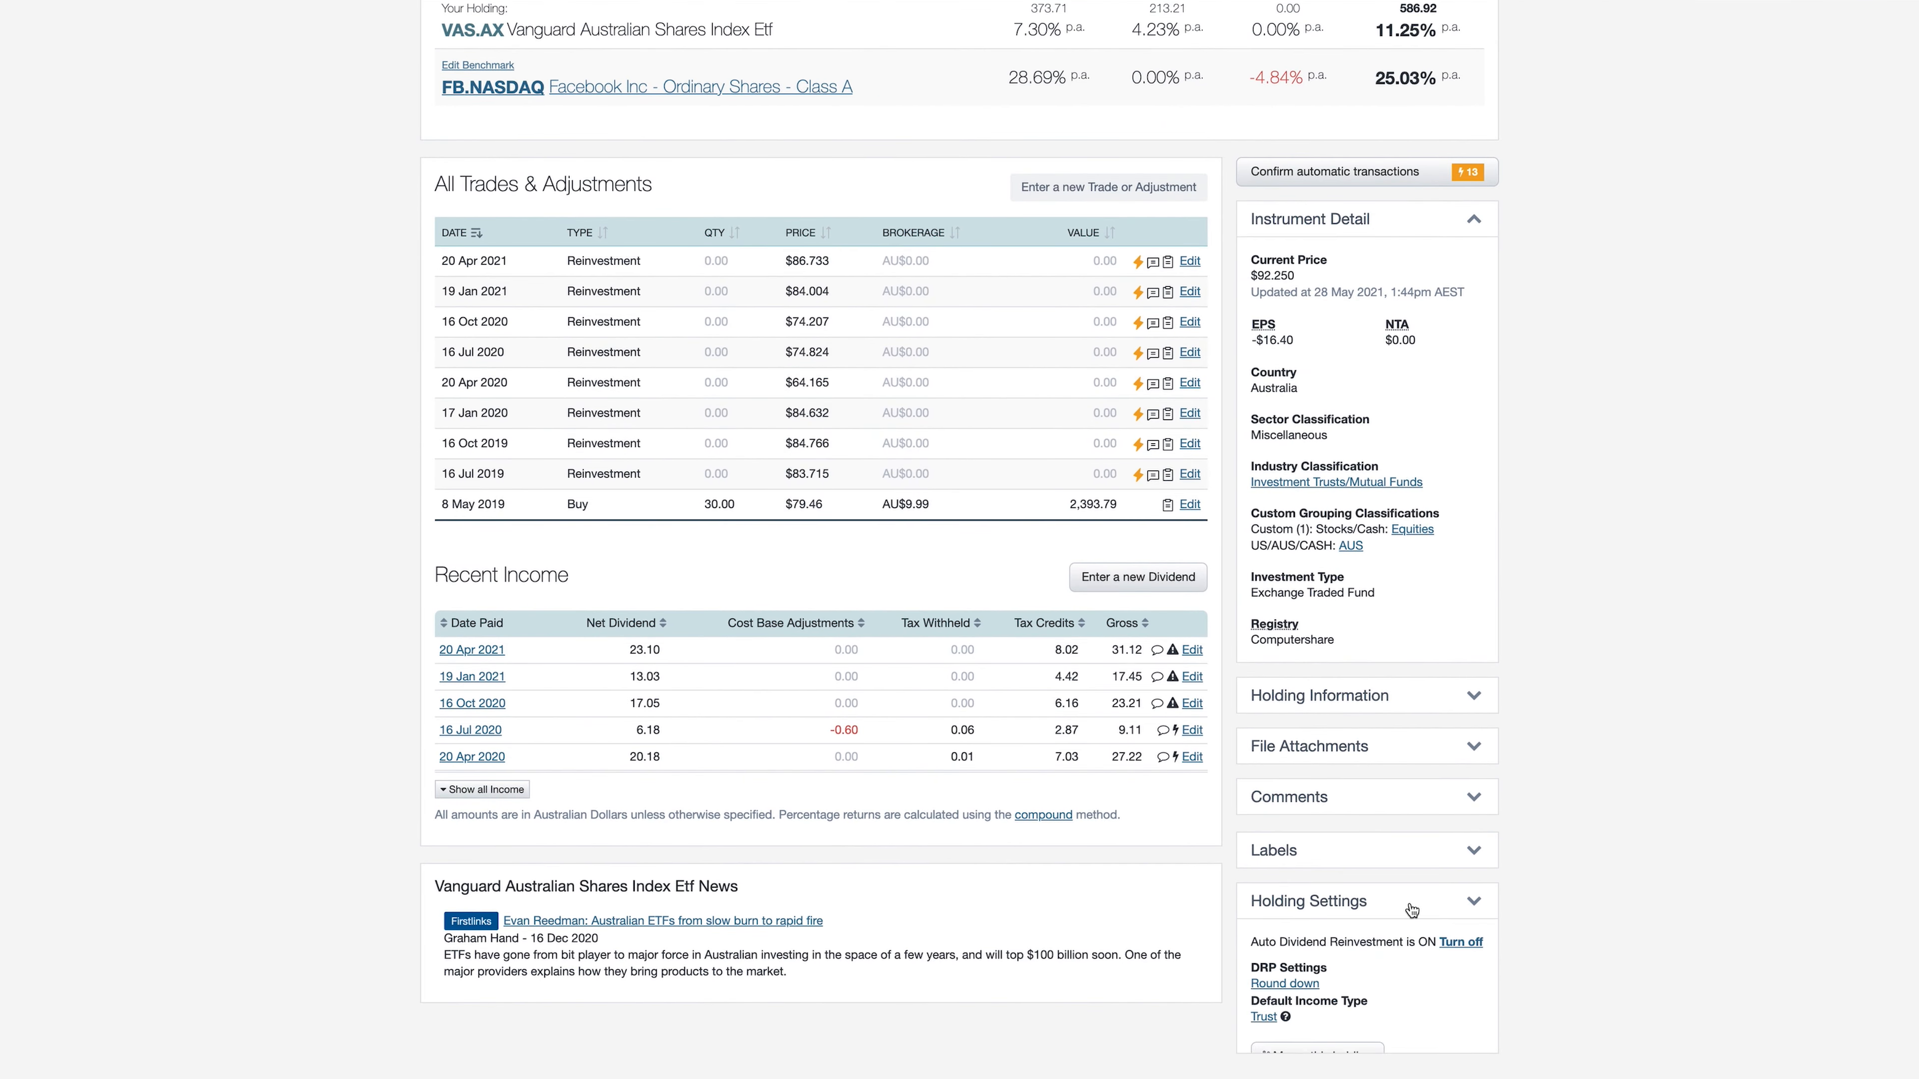
pyautogui.scroll(-2, 1388, 880)
pyautogui.click(1295, 871)
pyautogui.click(1315, 866)
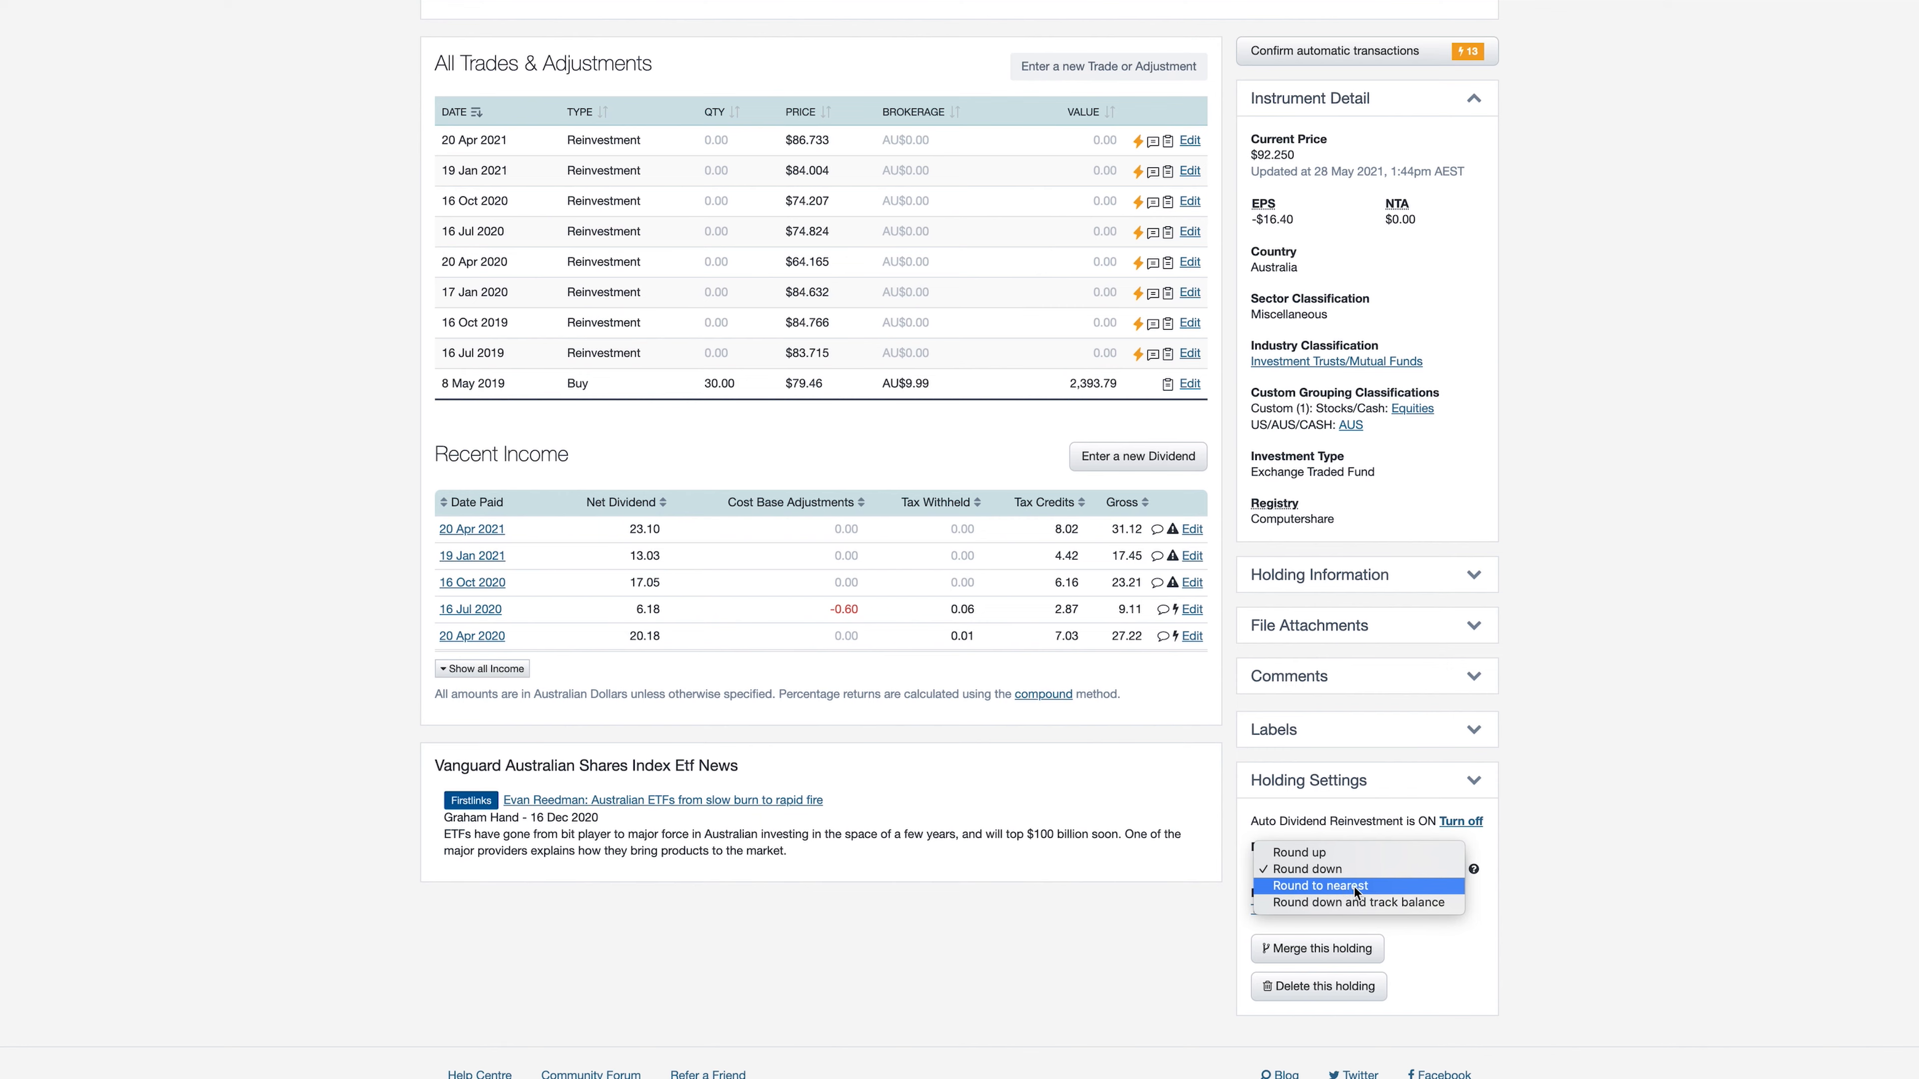
pyautogui.click(1377, 904)
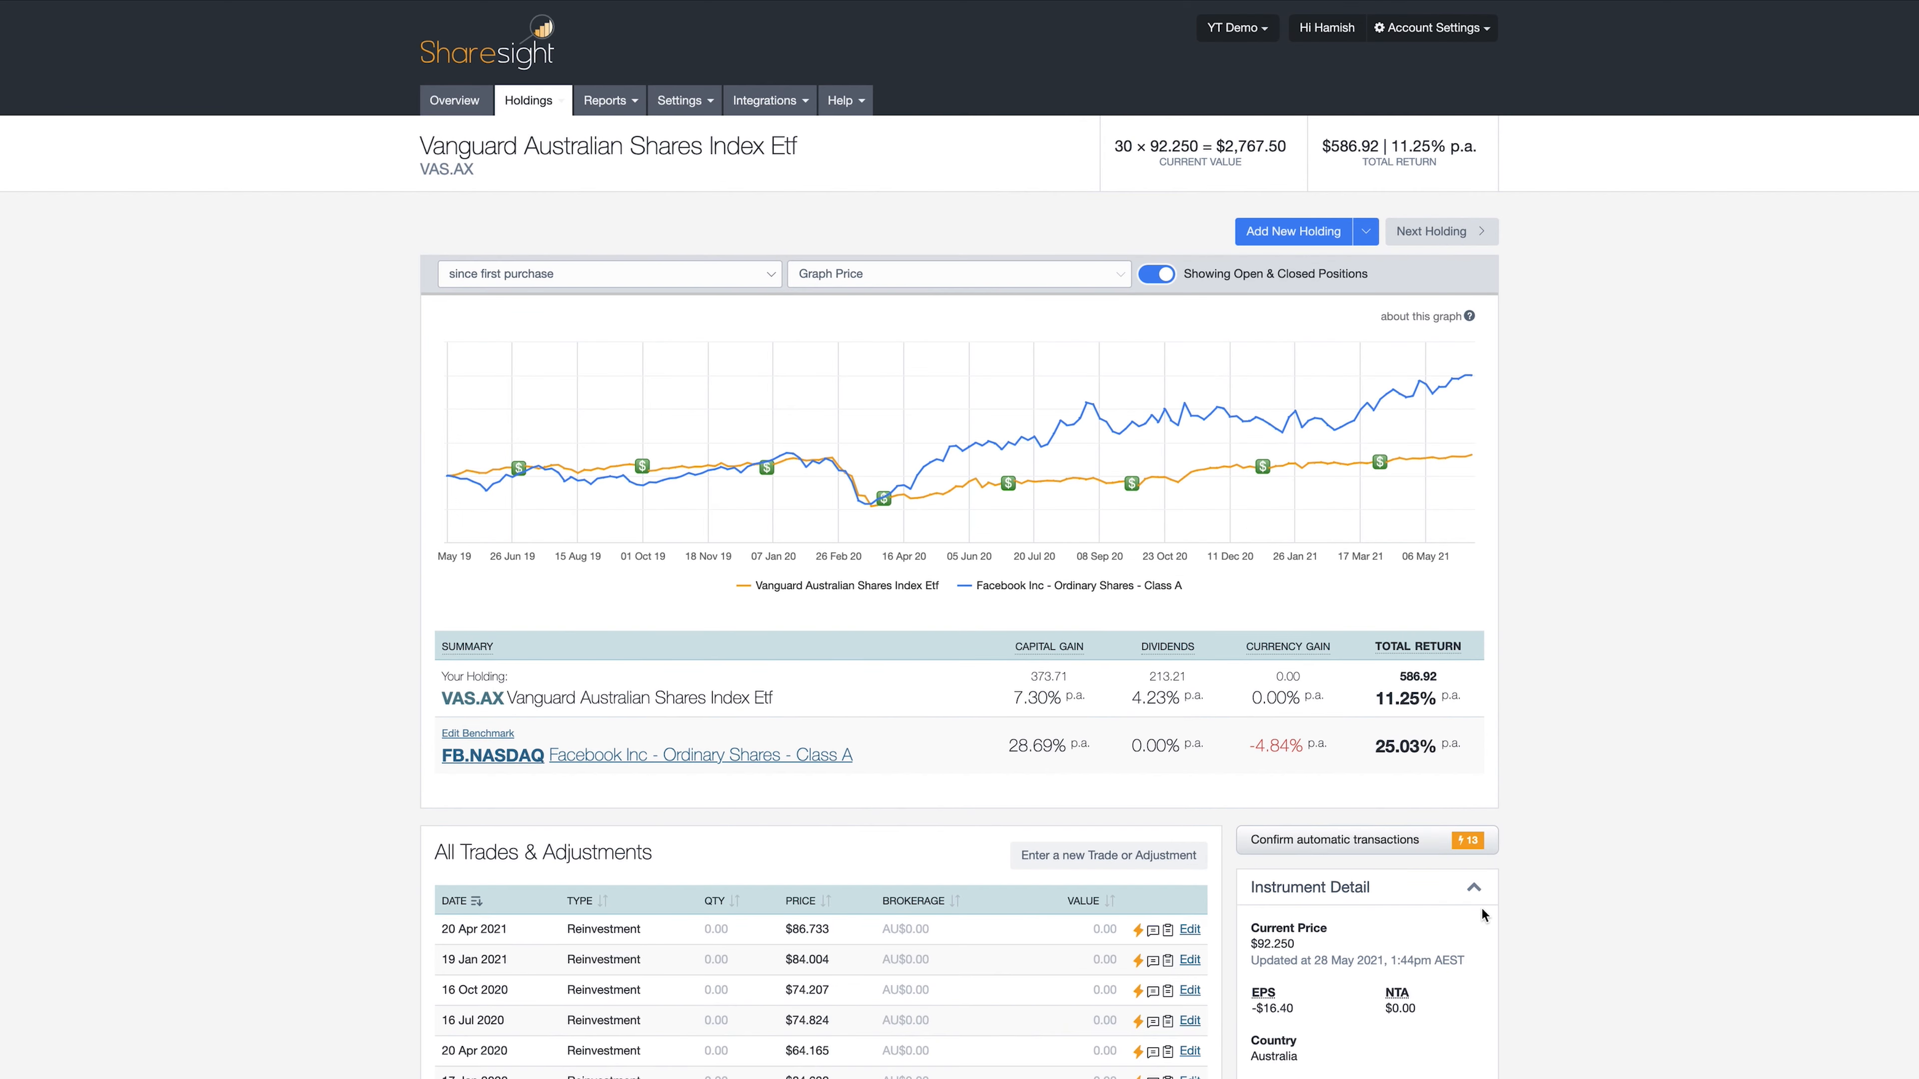
pyautogui.scroll(-4, 834, 861)
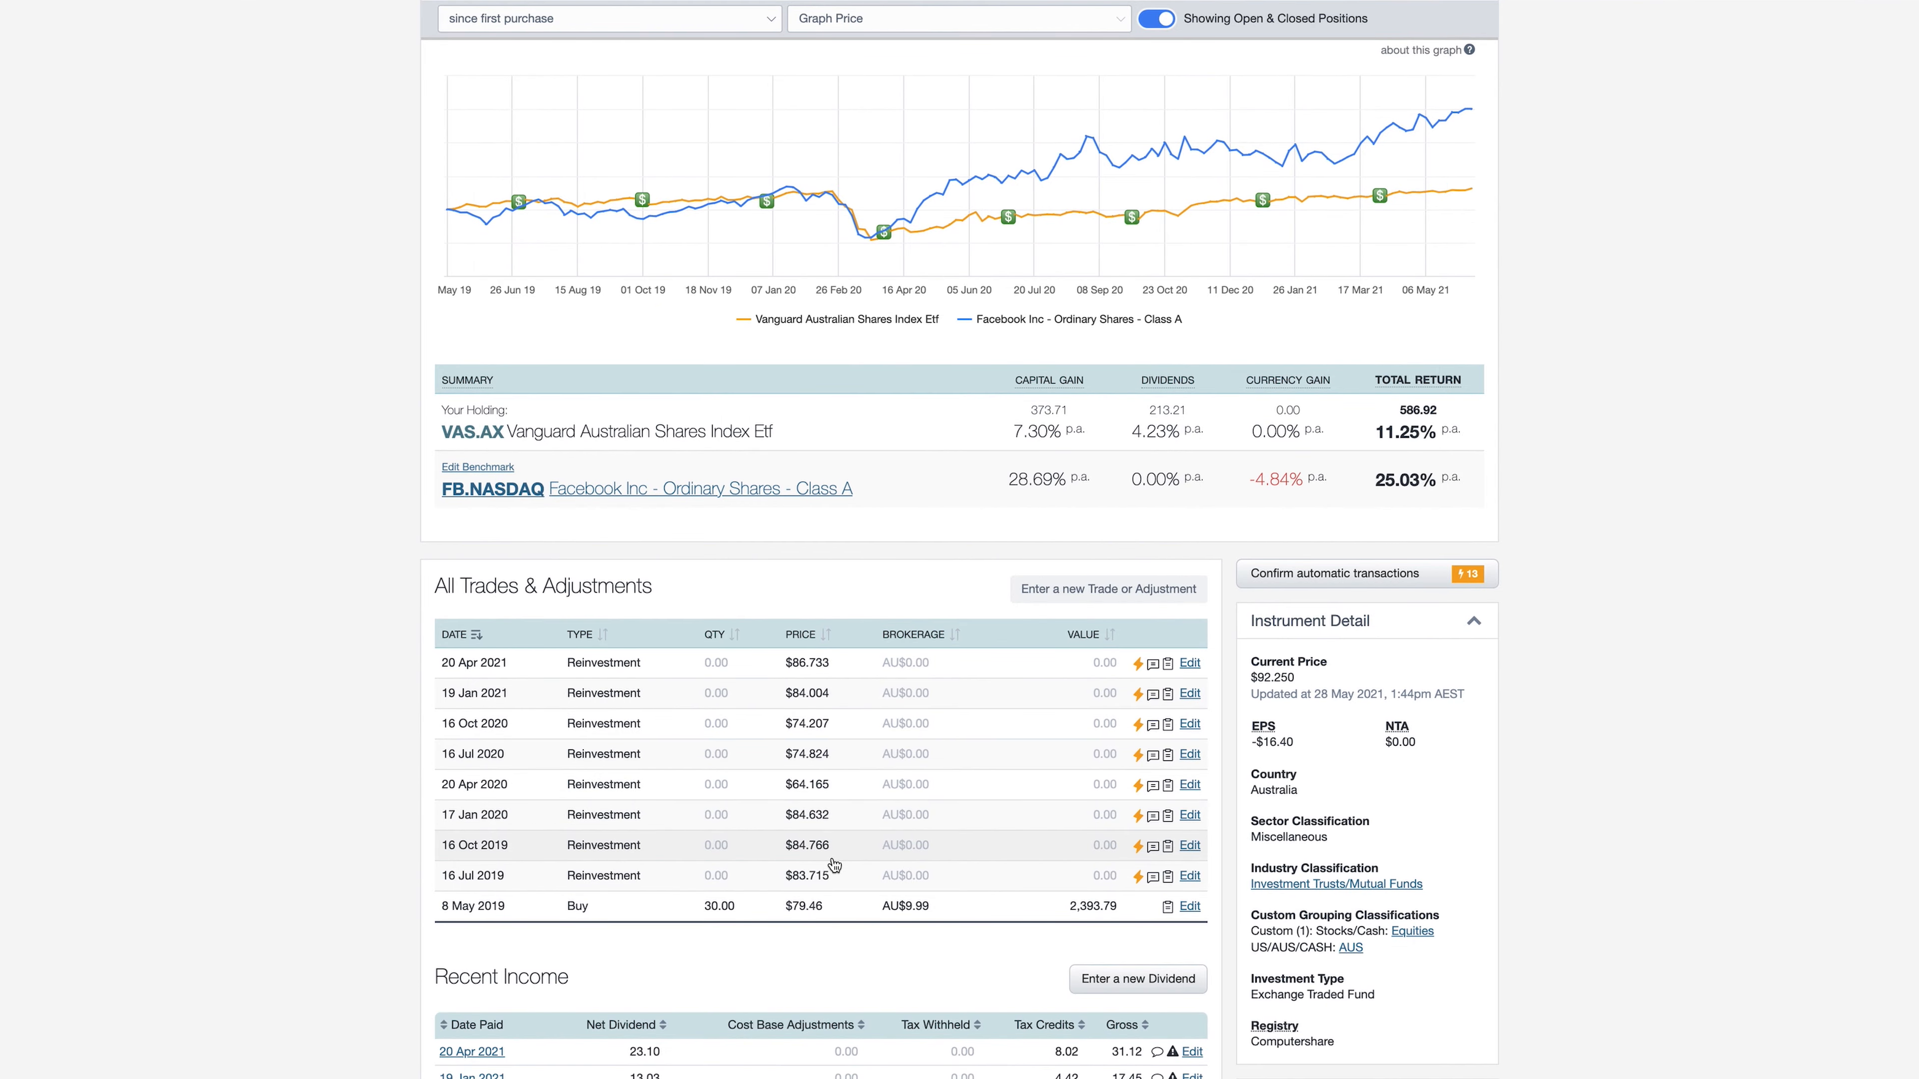
# Step: Review the Vanguard holding's trades and income, and expand Holding Information to check its cost base and cost base per share
pyautogui.scroll(5, 834, 861)
pyautogui.scroll(-3, 830, 824)
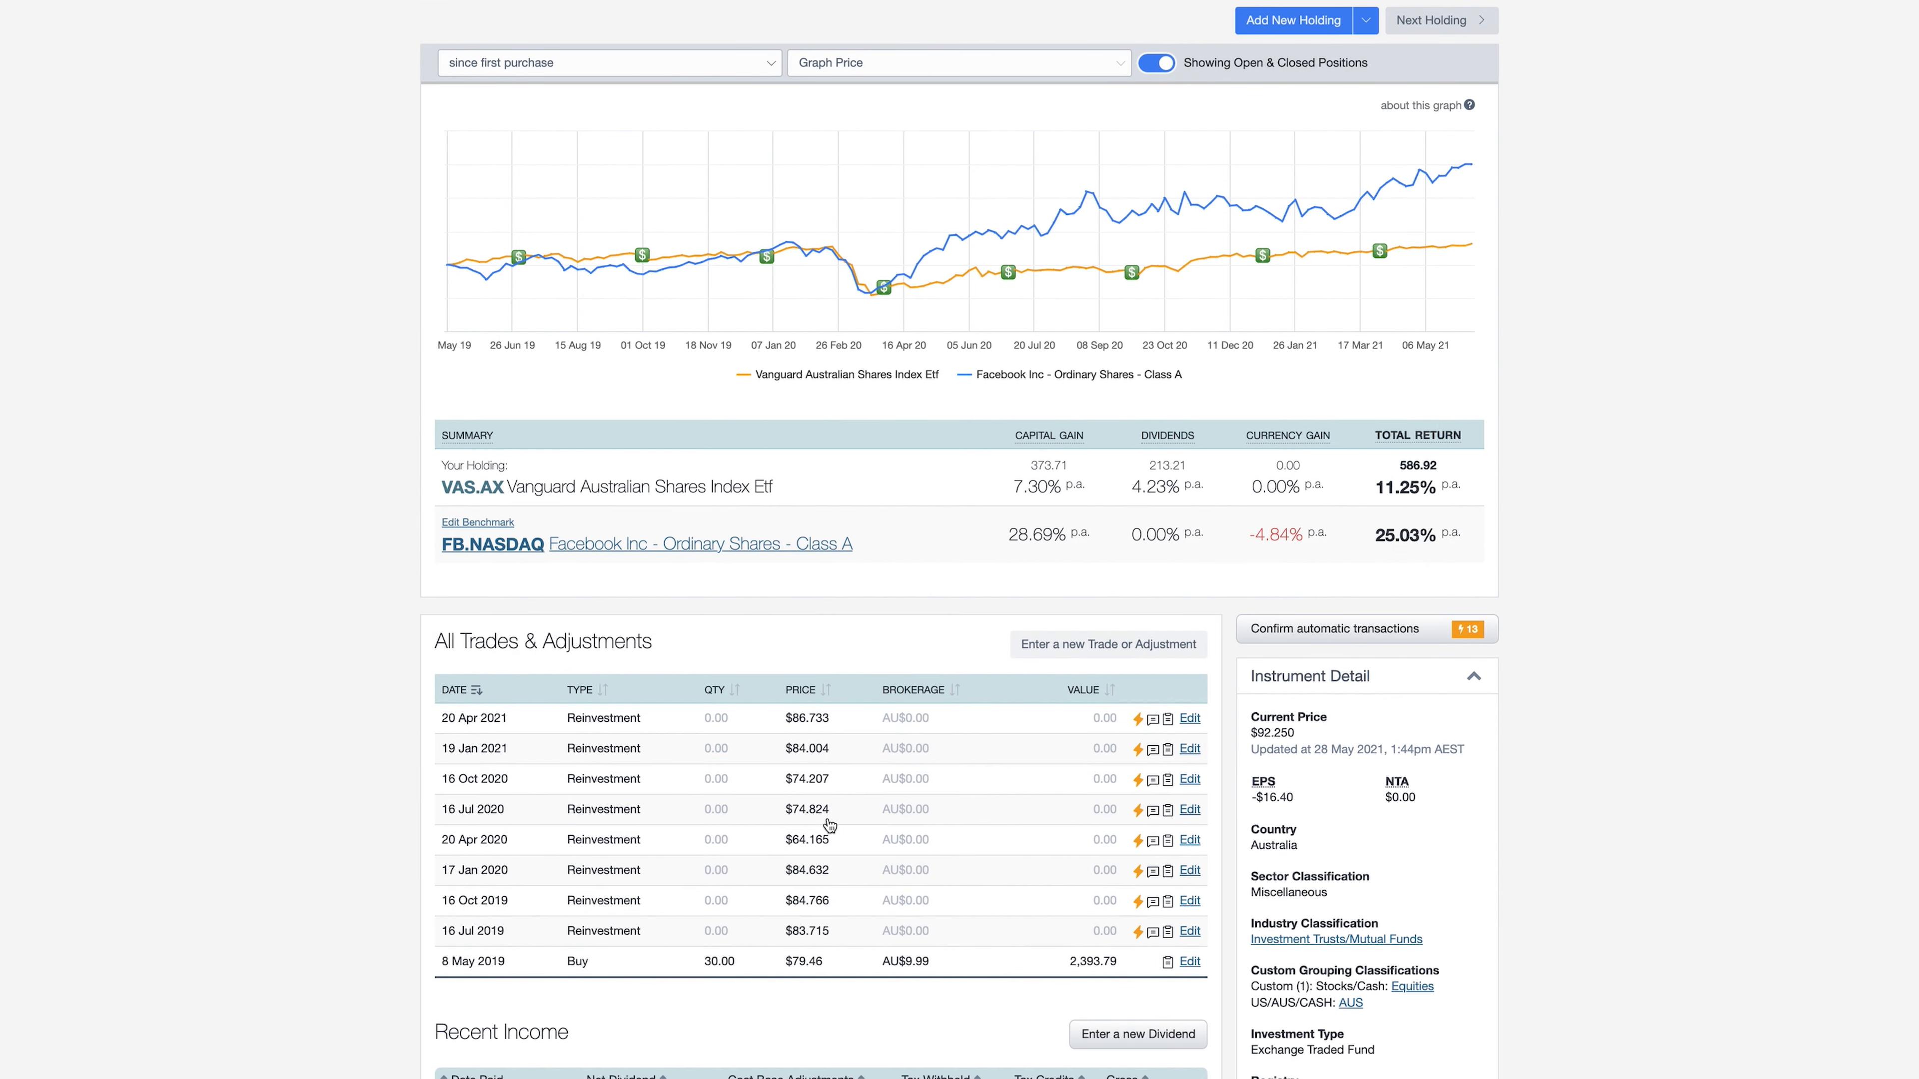
pyautogui.scroll(-1, 829, 826)
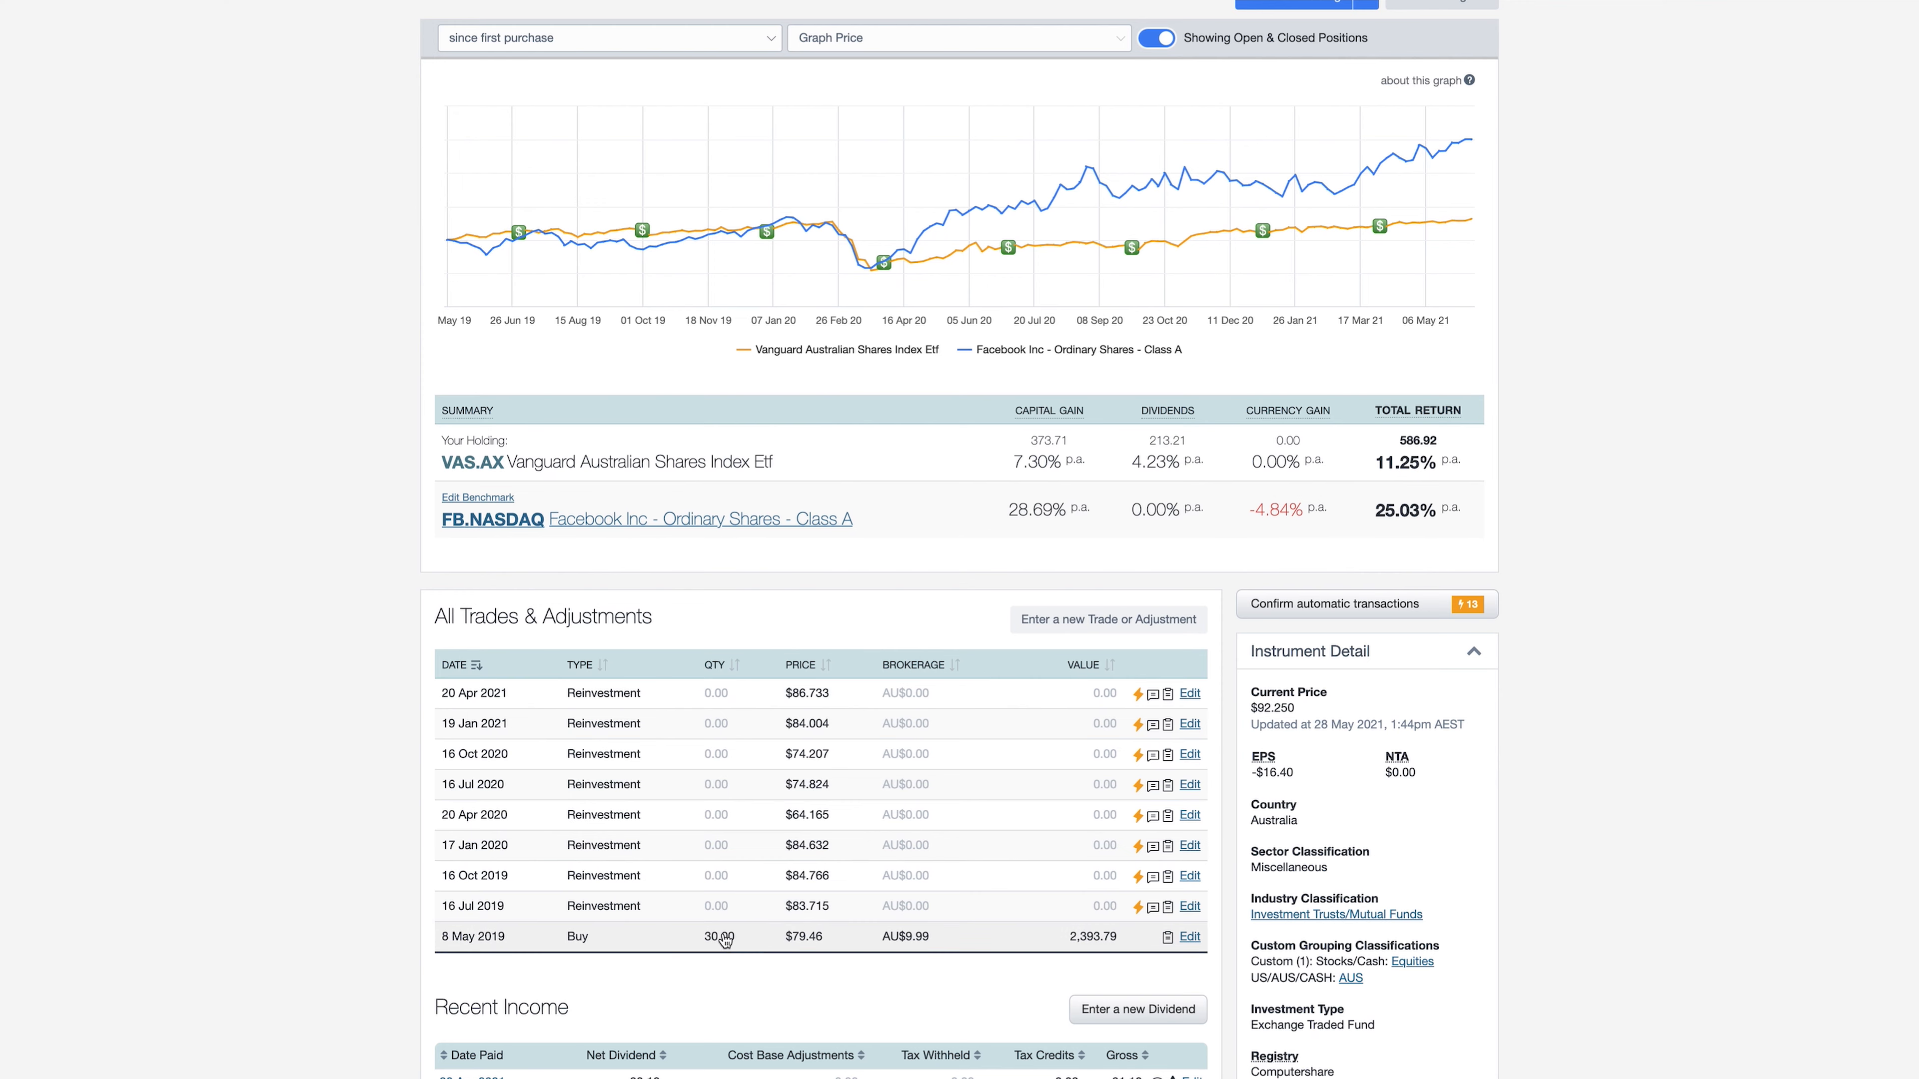
pyautogui.scroll(-5, 1537, 813)
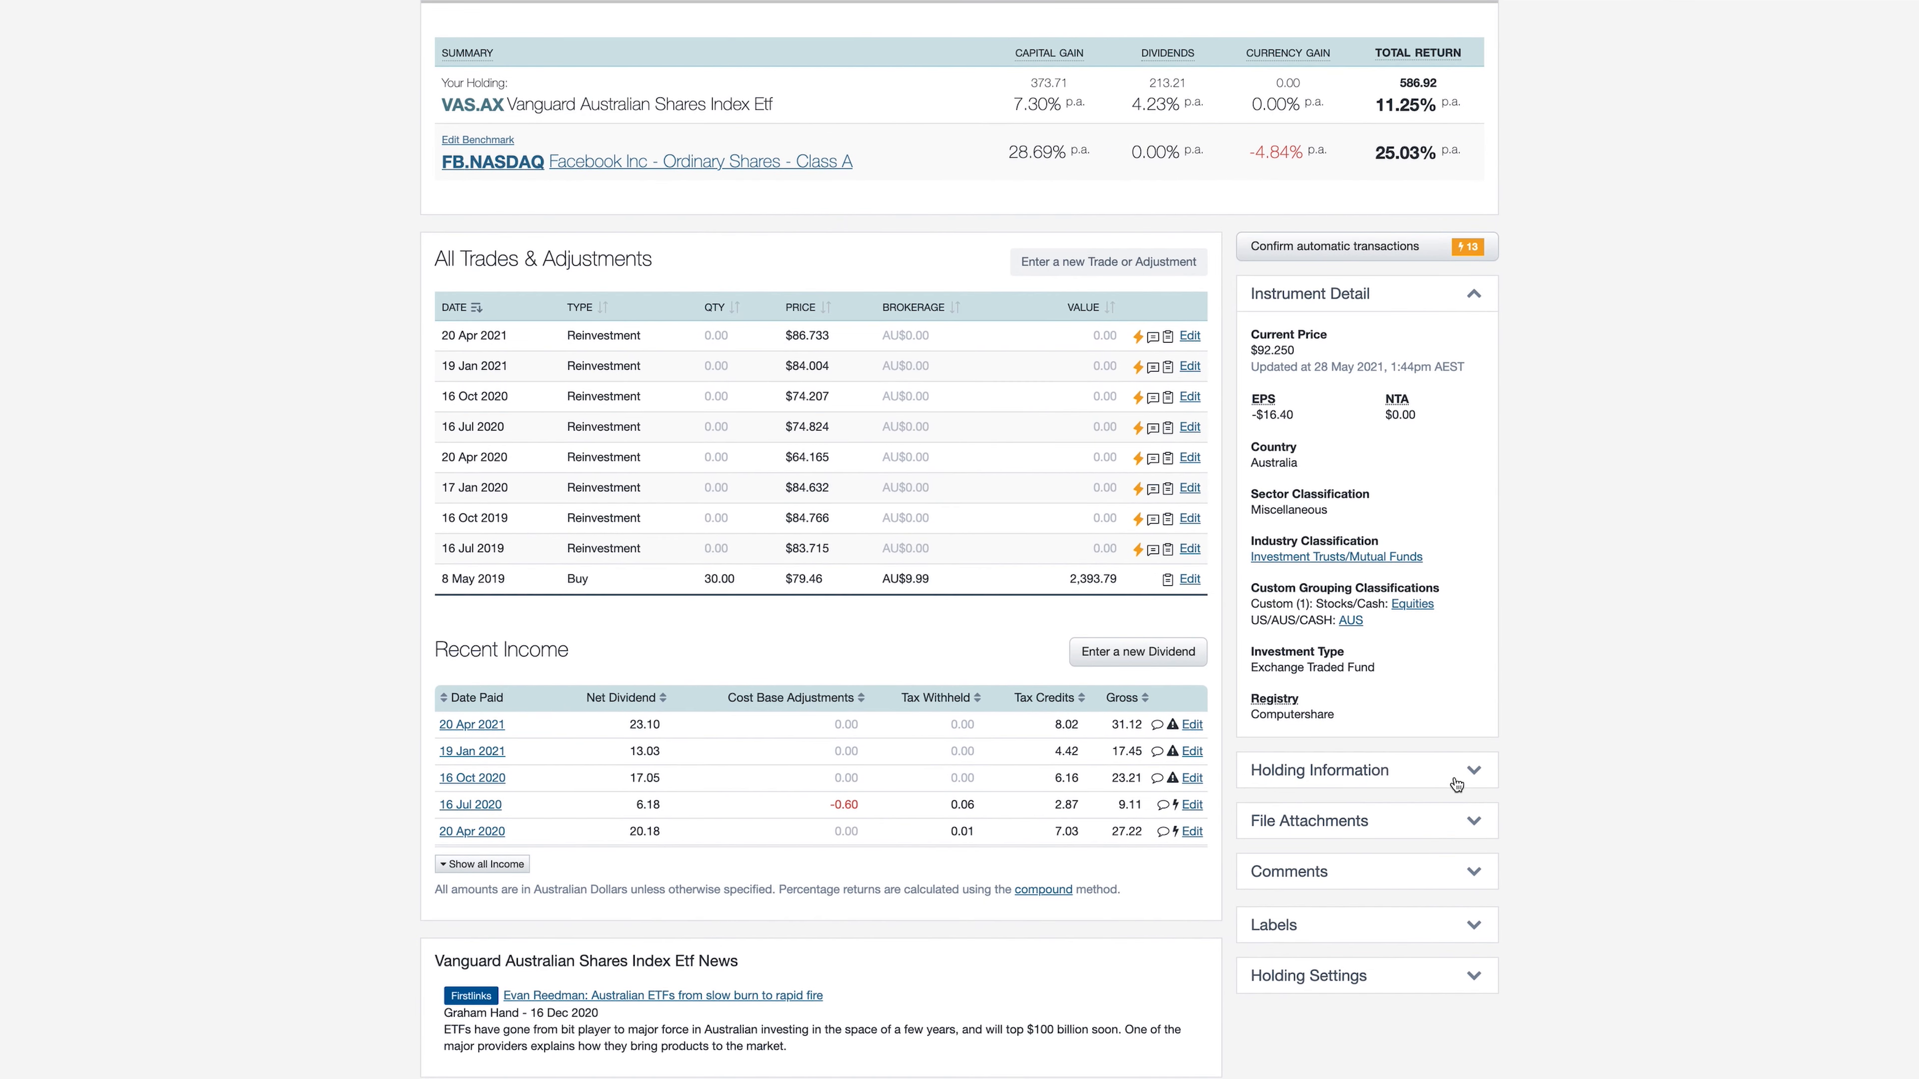
pyautogui.click(1475, 773)
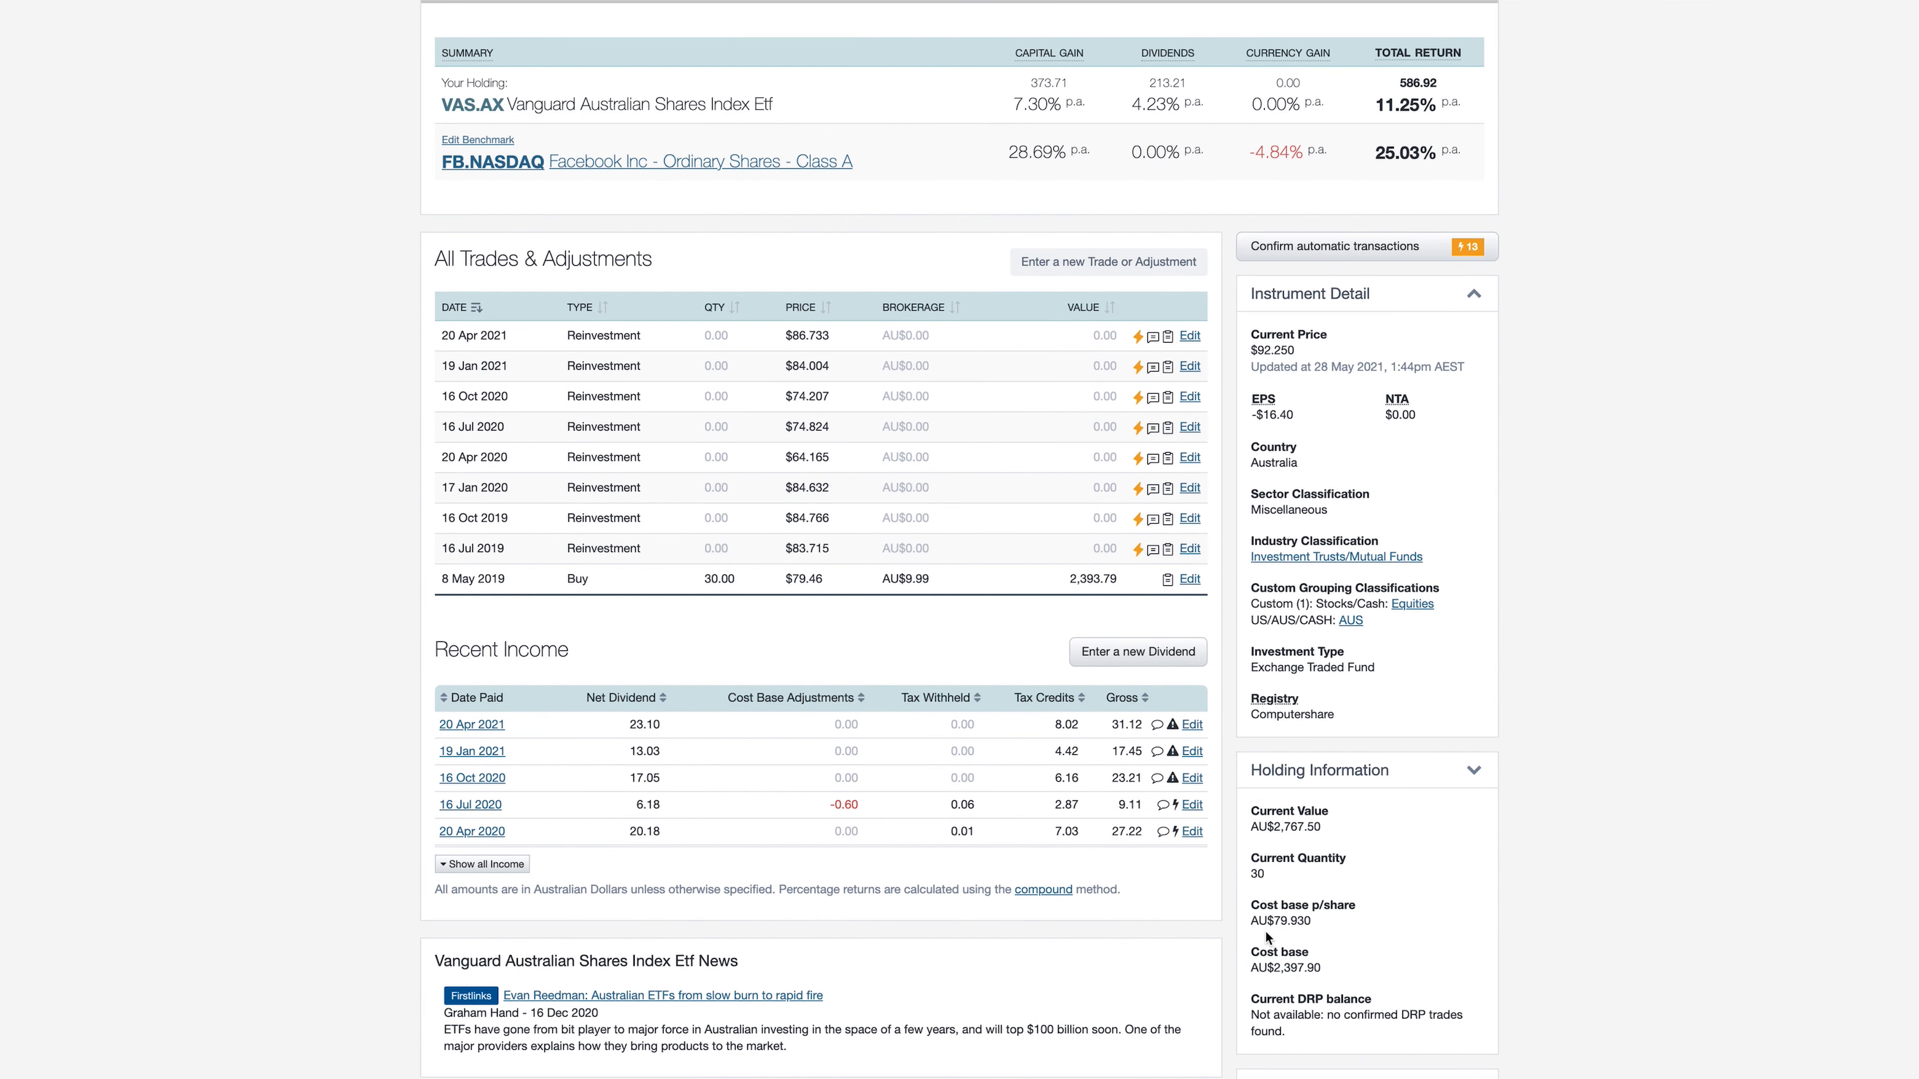
pyautogui.scroll(-1, 1383, 939)
pyautogui.moveTo(1258, 922); pyautogui.dragTo(1327, 922)
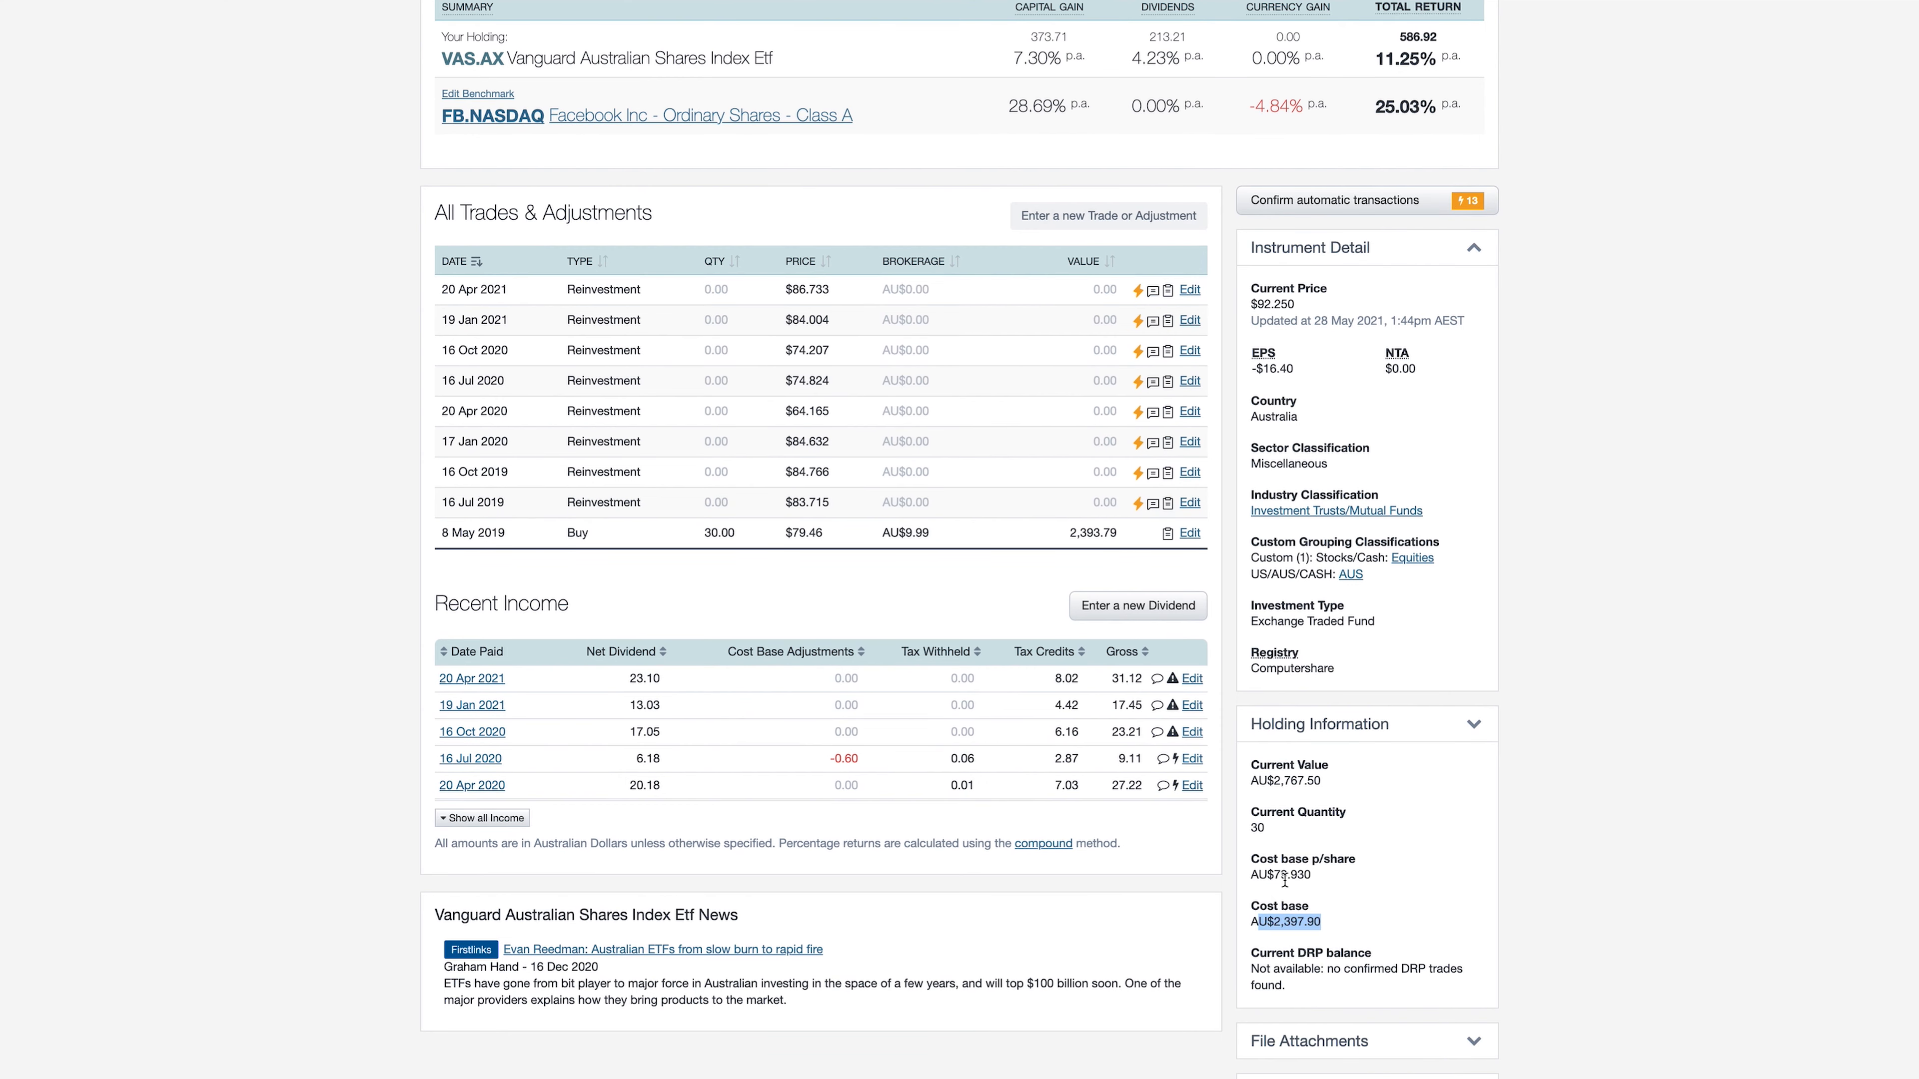
pyautogui.moveTo(1252, 874); pyautogui.dragTo(1308, 875)
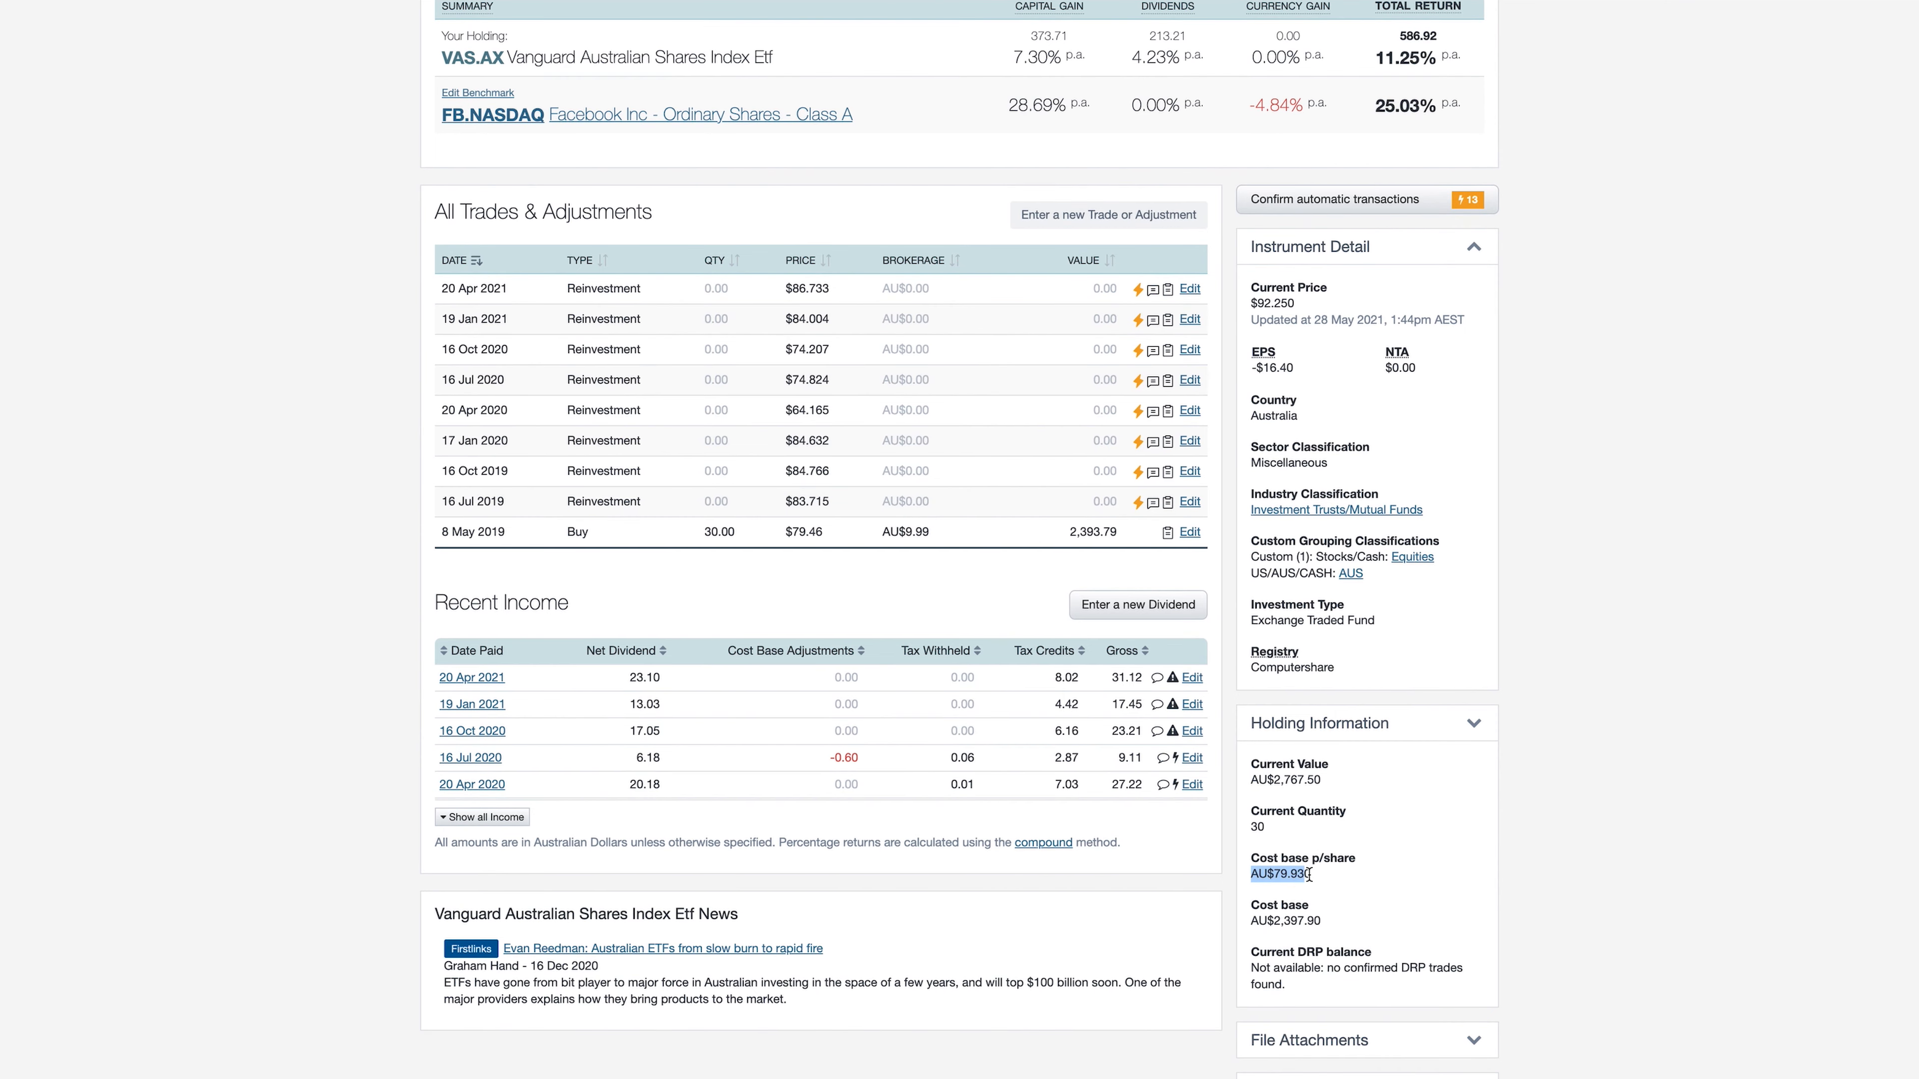
pyautogui.scroll(1, 1288, 847)
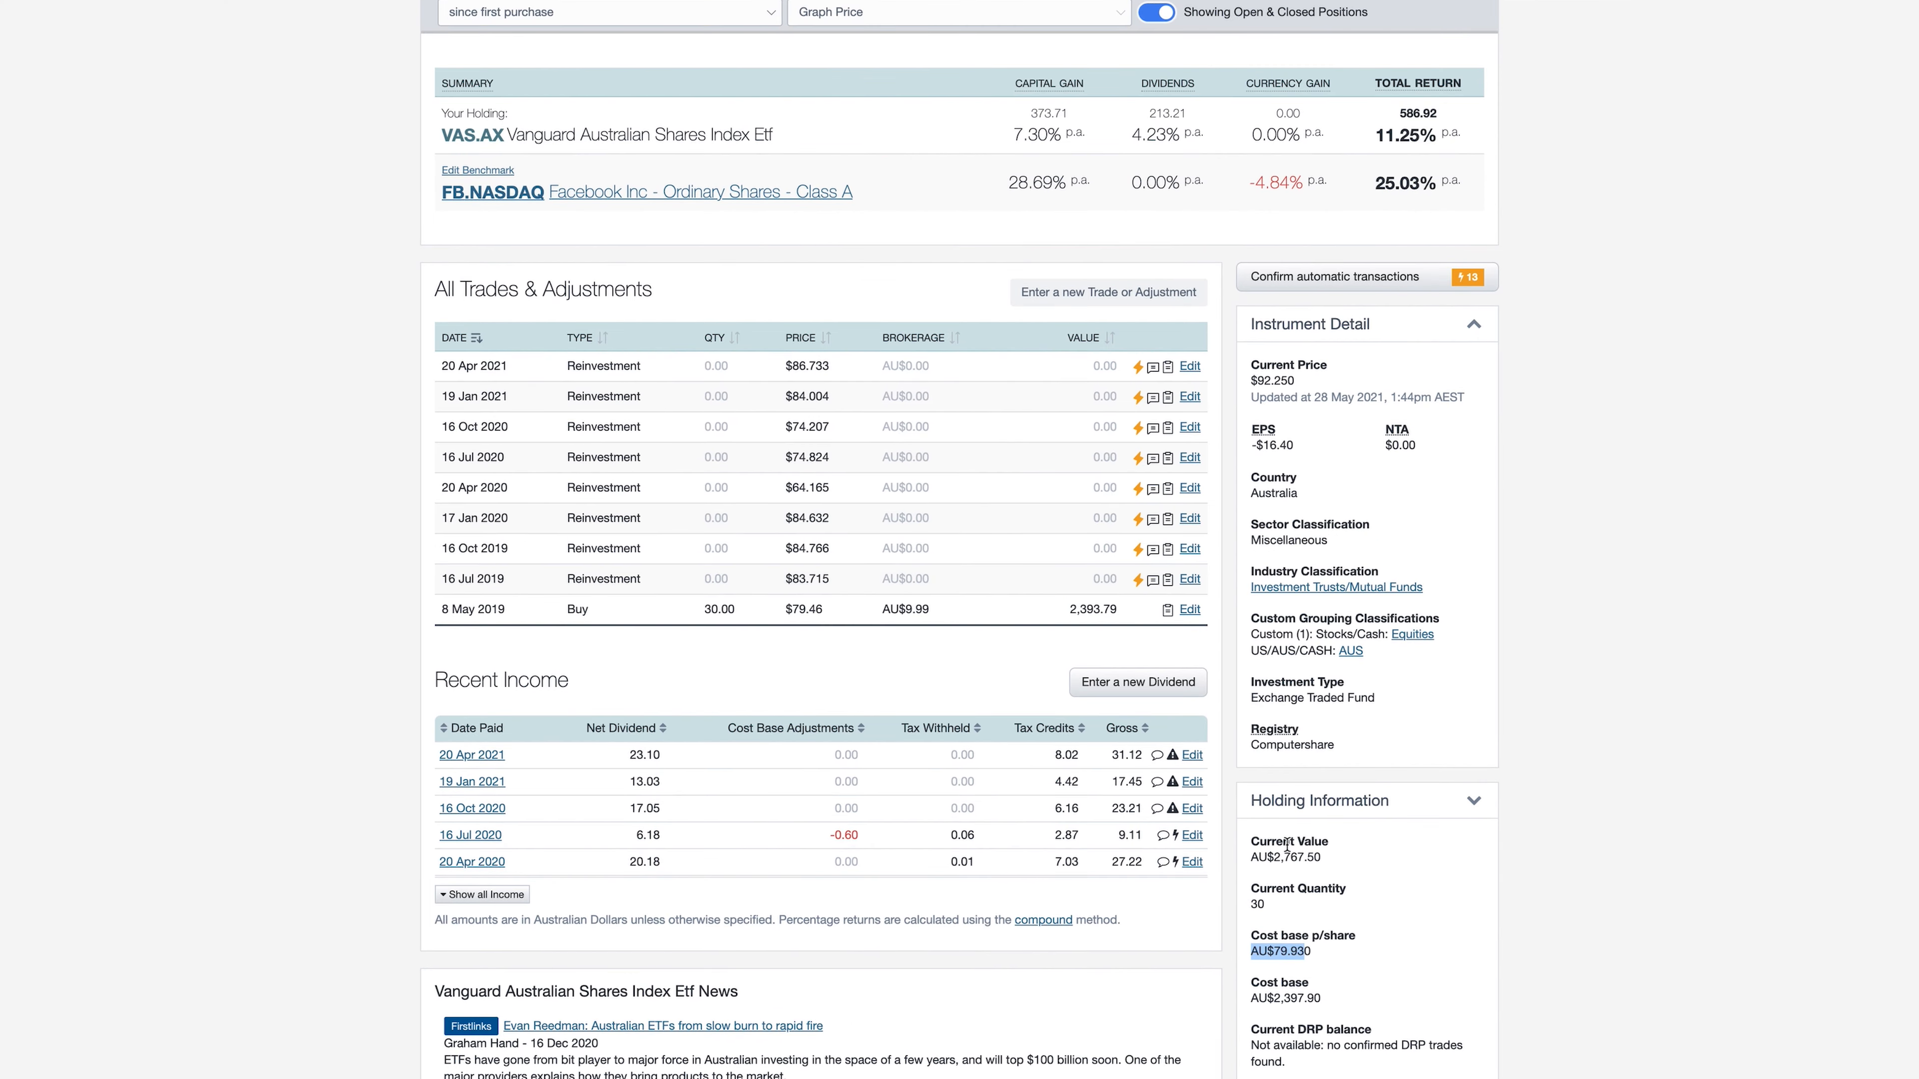
# Step: Return to the portfolio overview and look through the available Performance Insights and Tax and Compliance reports
pyautogui.scroll(7, 1289, 846)
pyautogui.click(478, 110)
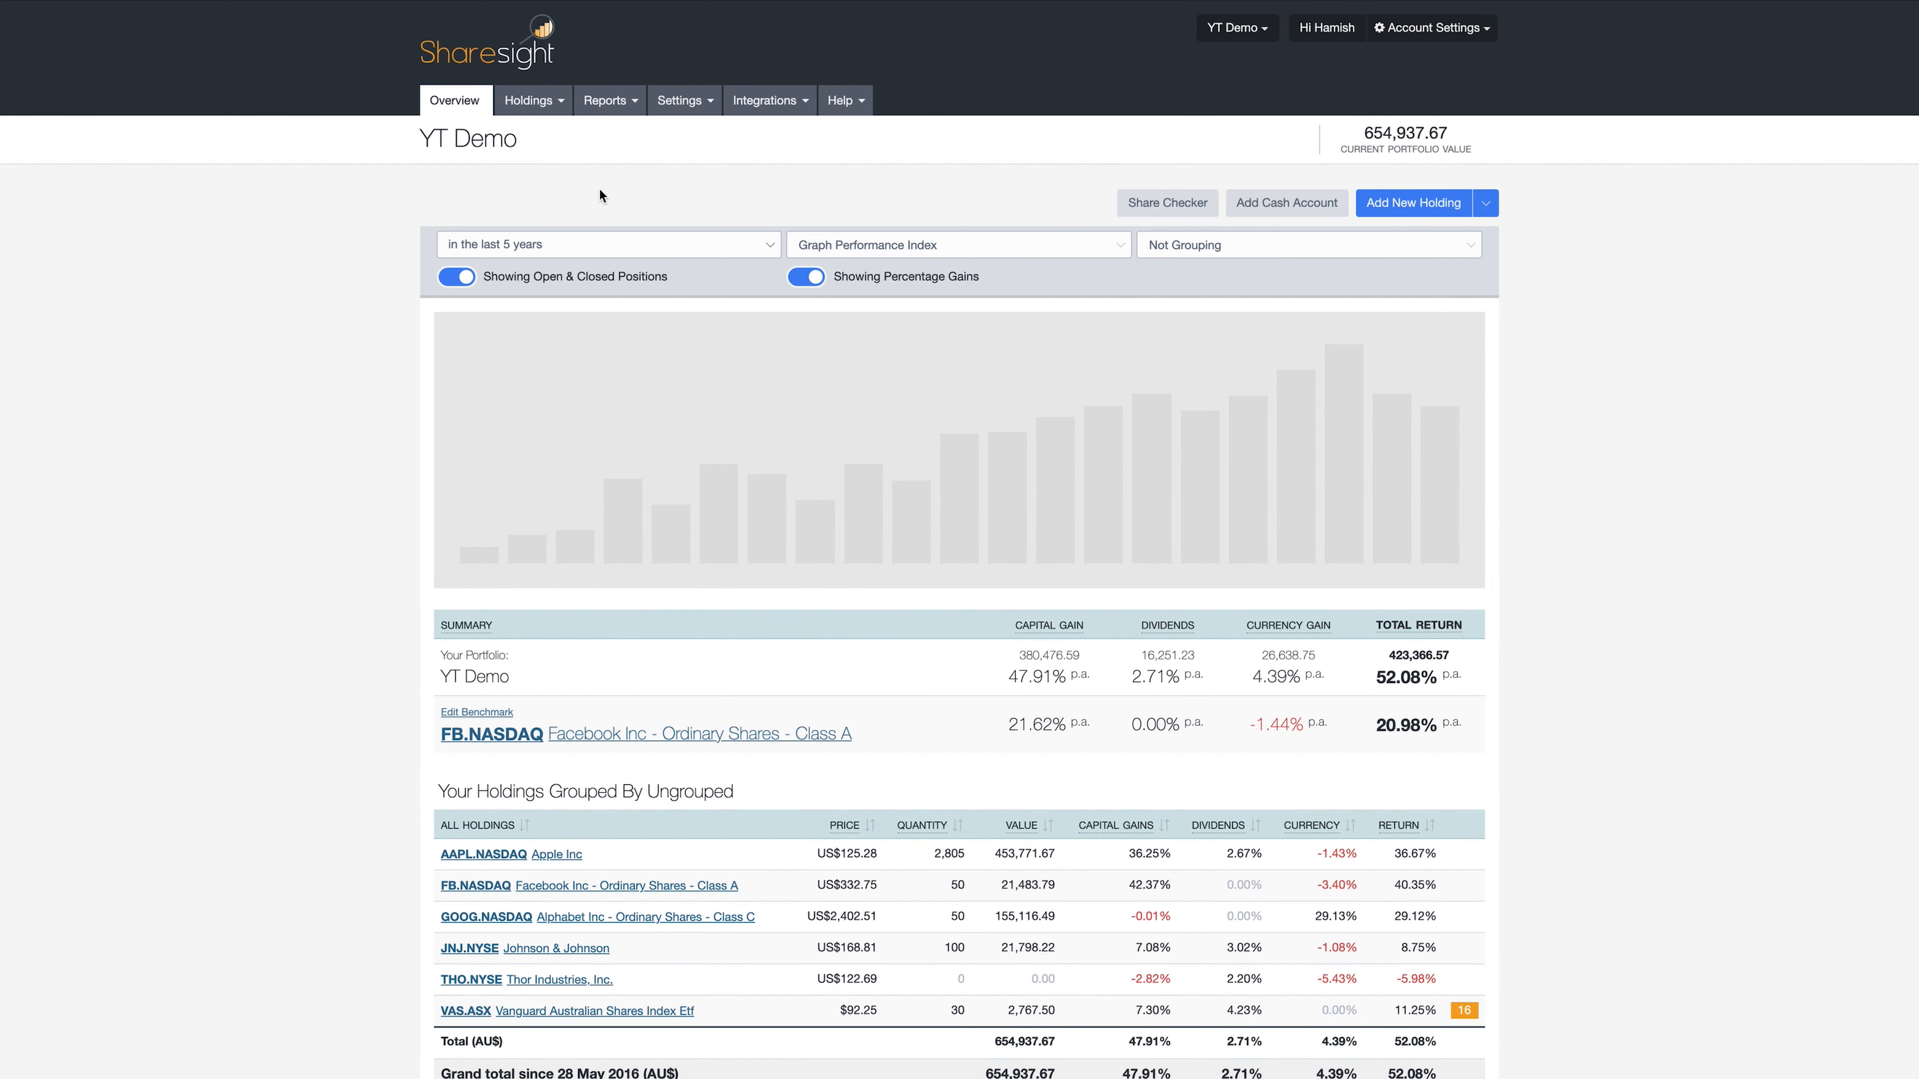
pyautogui.click(625, 106)
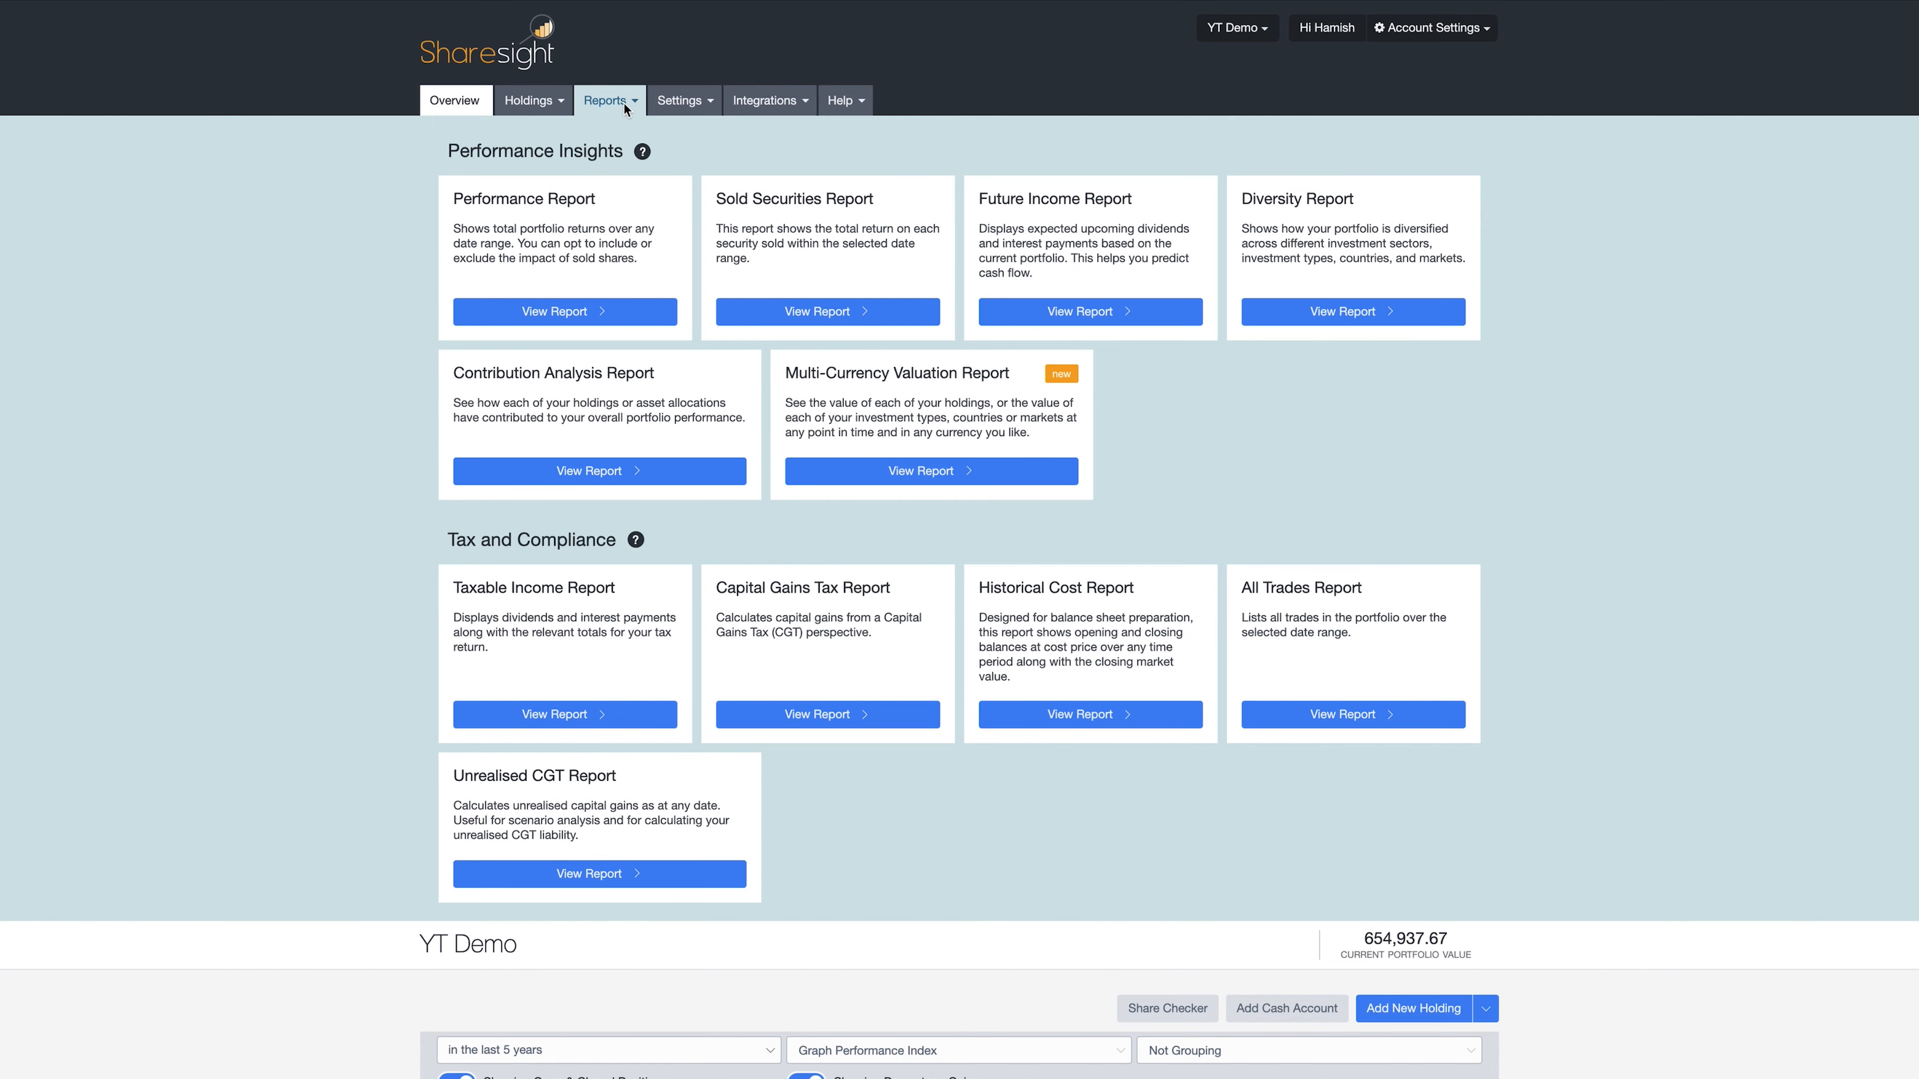
pyautogui.scroll(-1, 1584, 410)
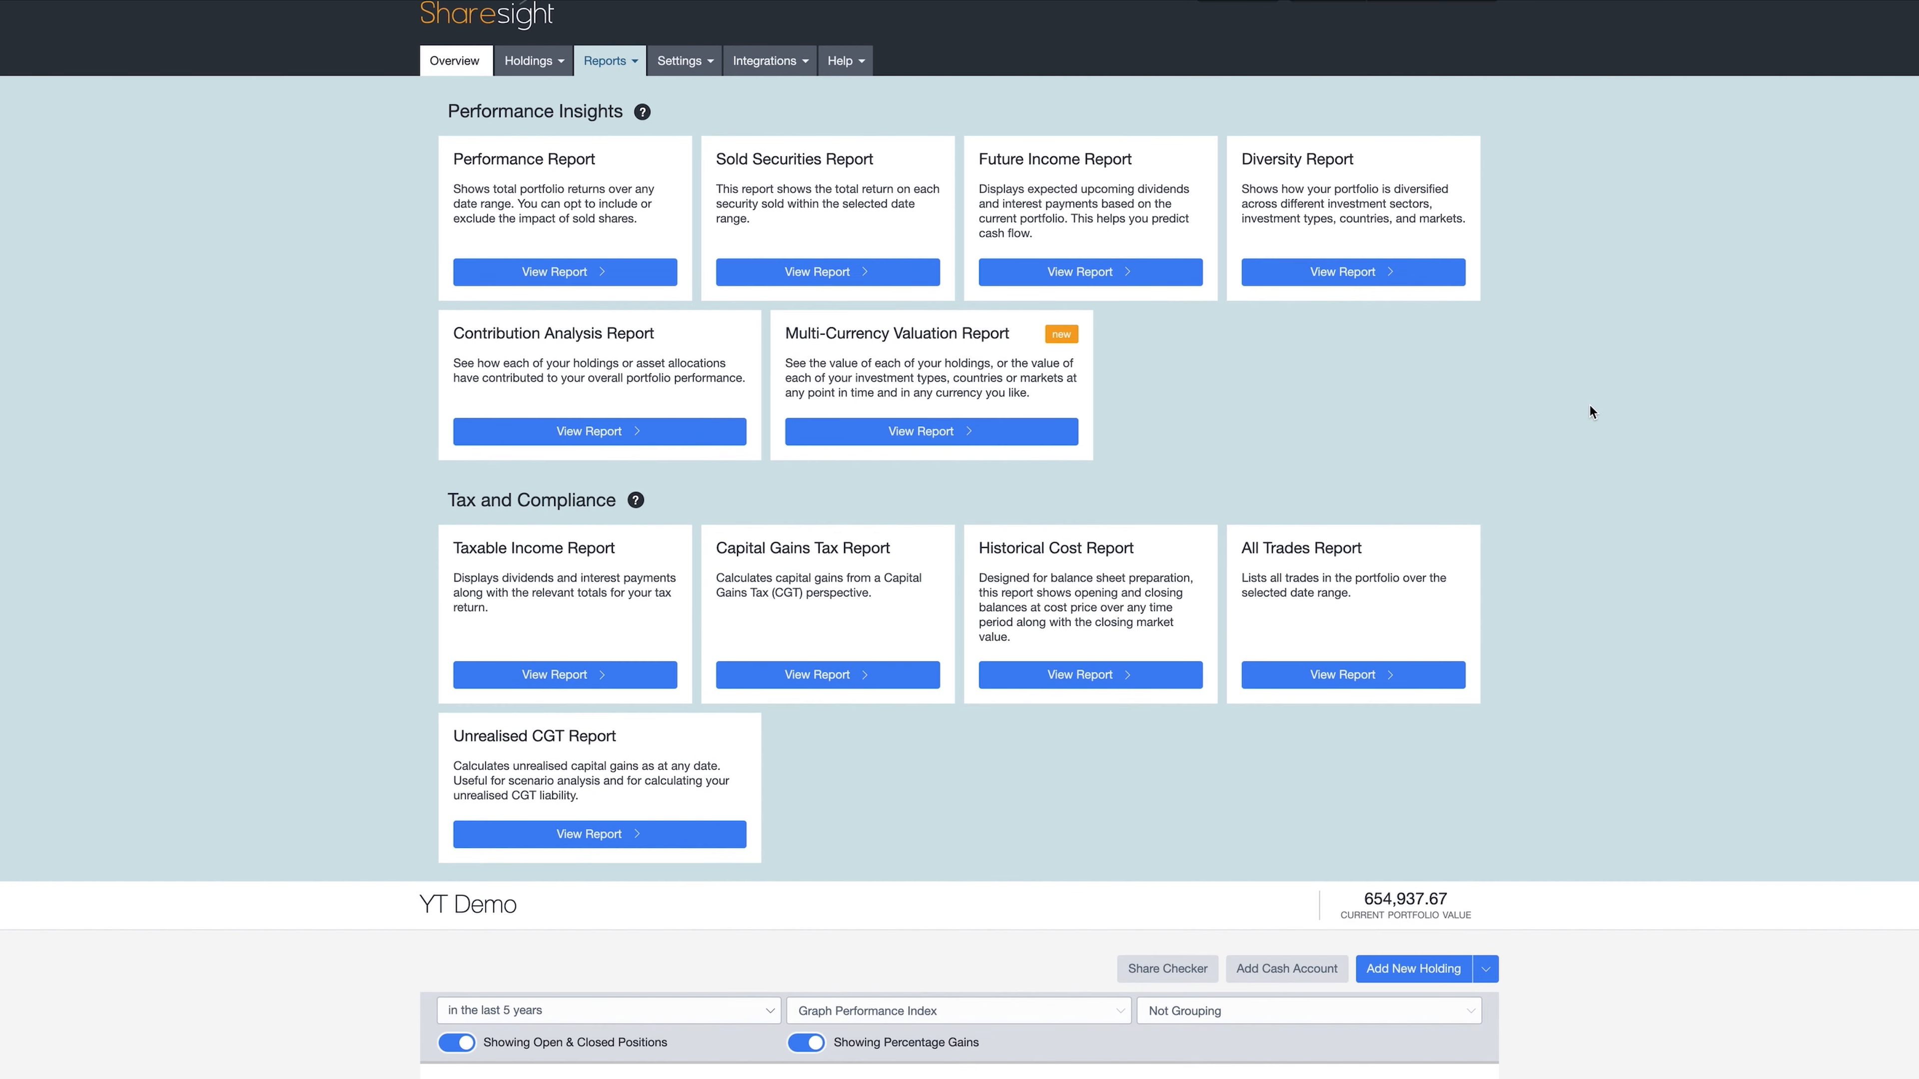
pyautogui.scroll(1, 1274, 391)
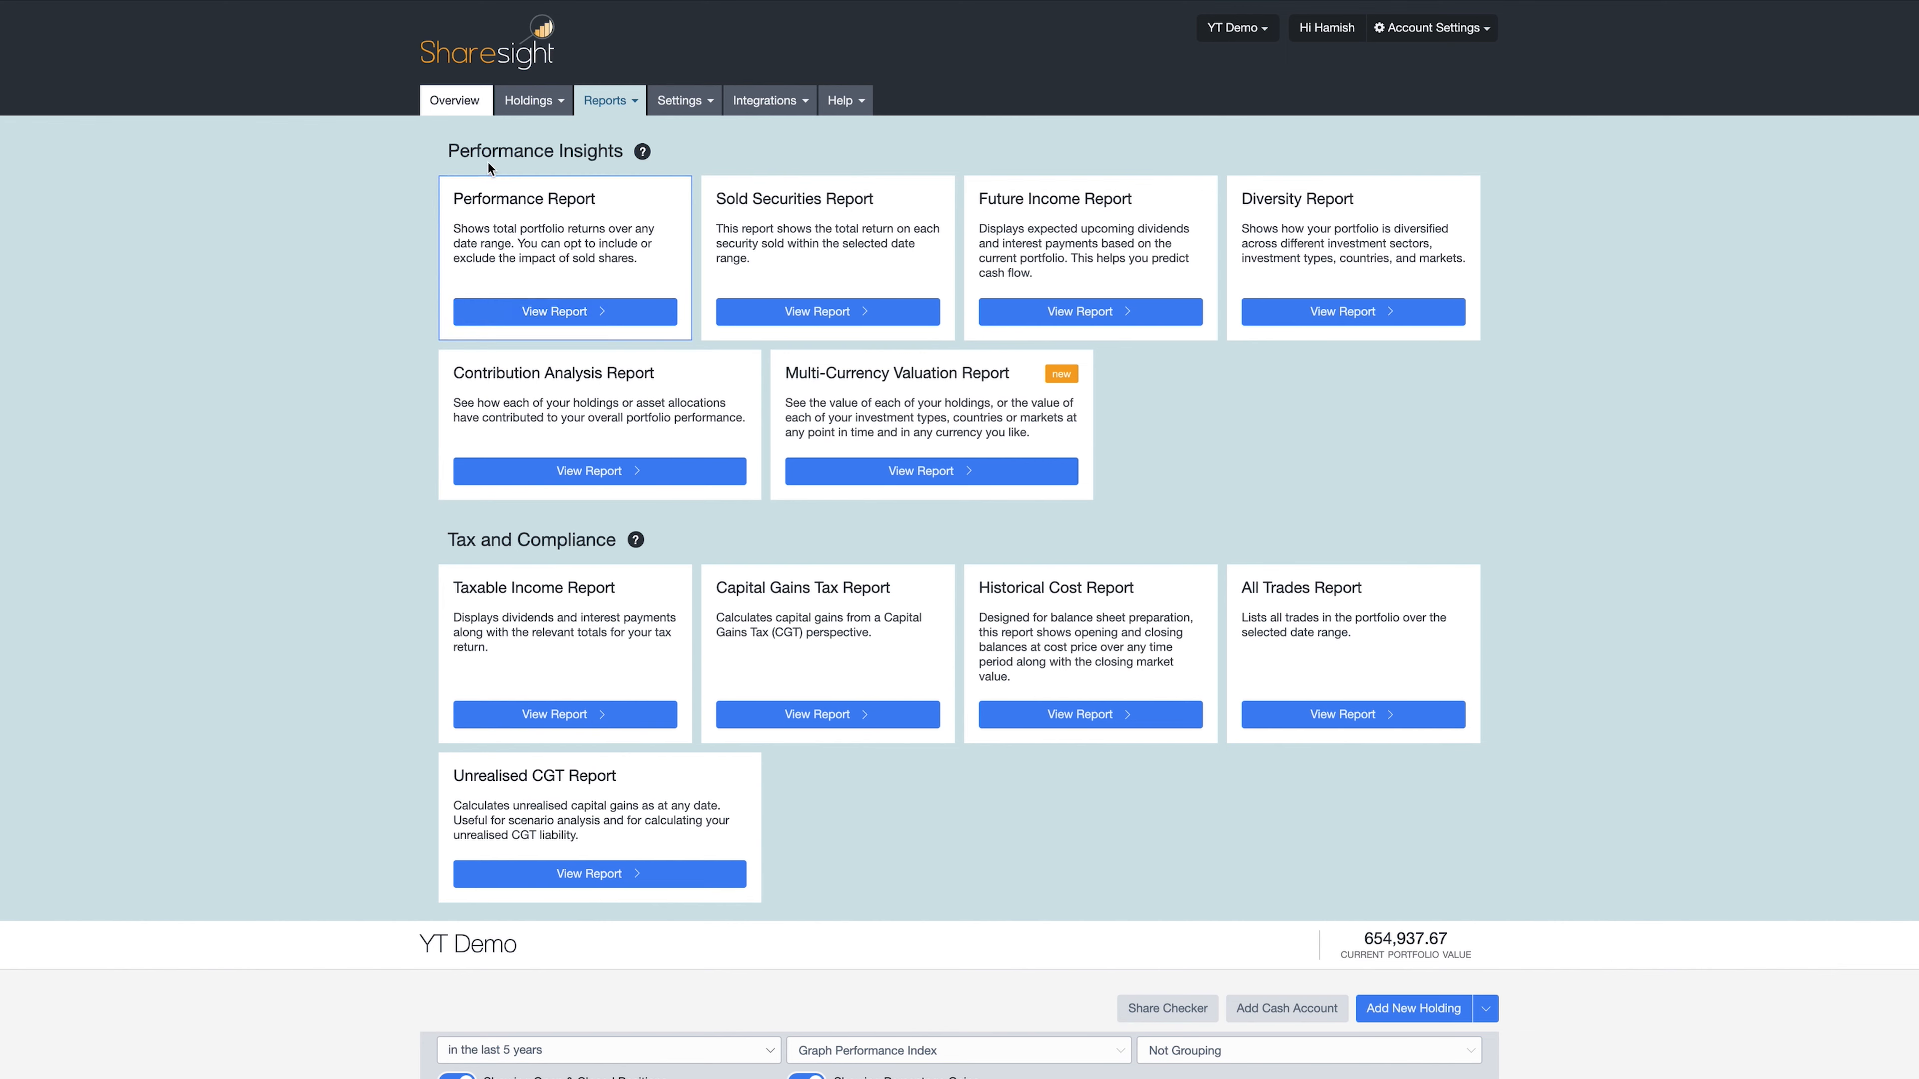
pyautogui.moveTo(447, 150); pyautogui.dragTo(626, 153)
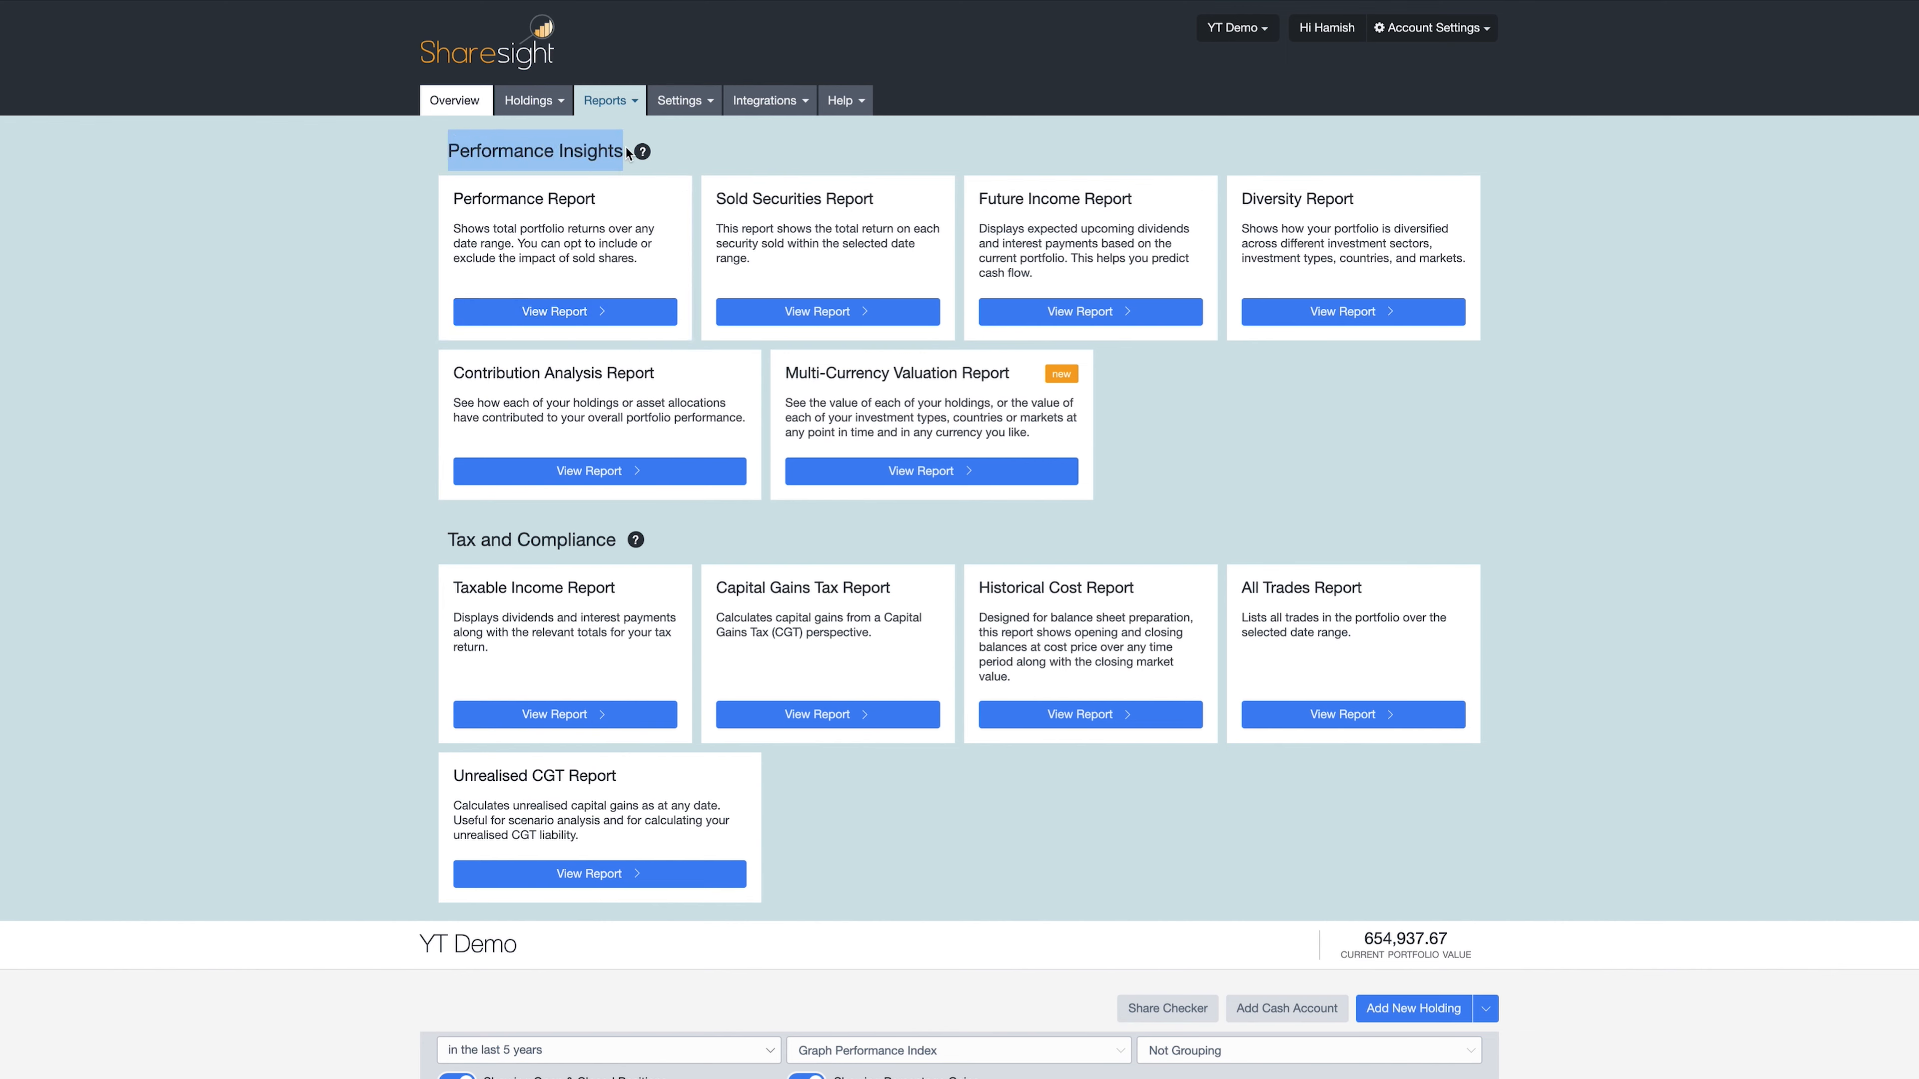
pyautogui.moveTo(449, 539); pyautogui.dragTo(617, 540)
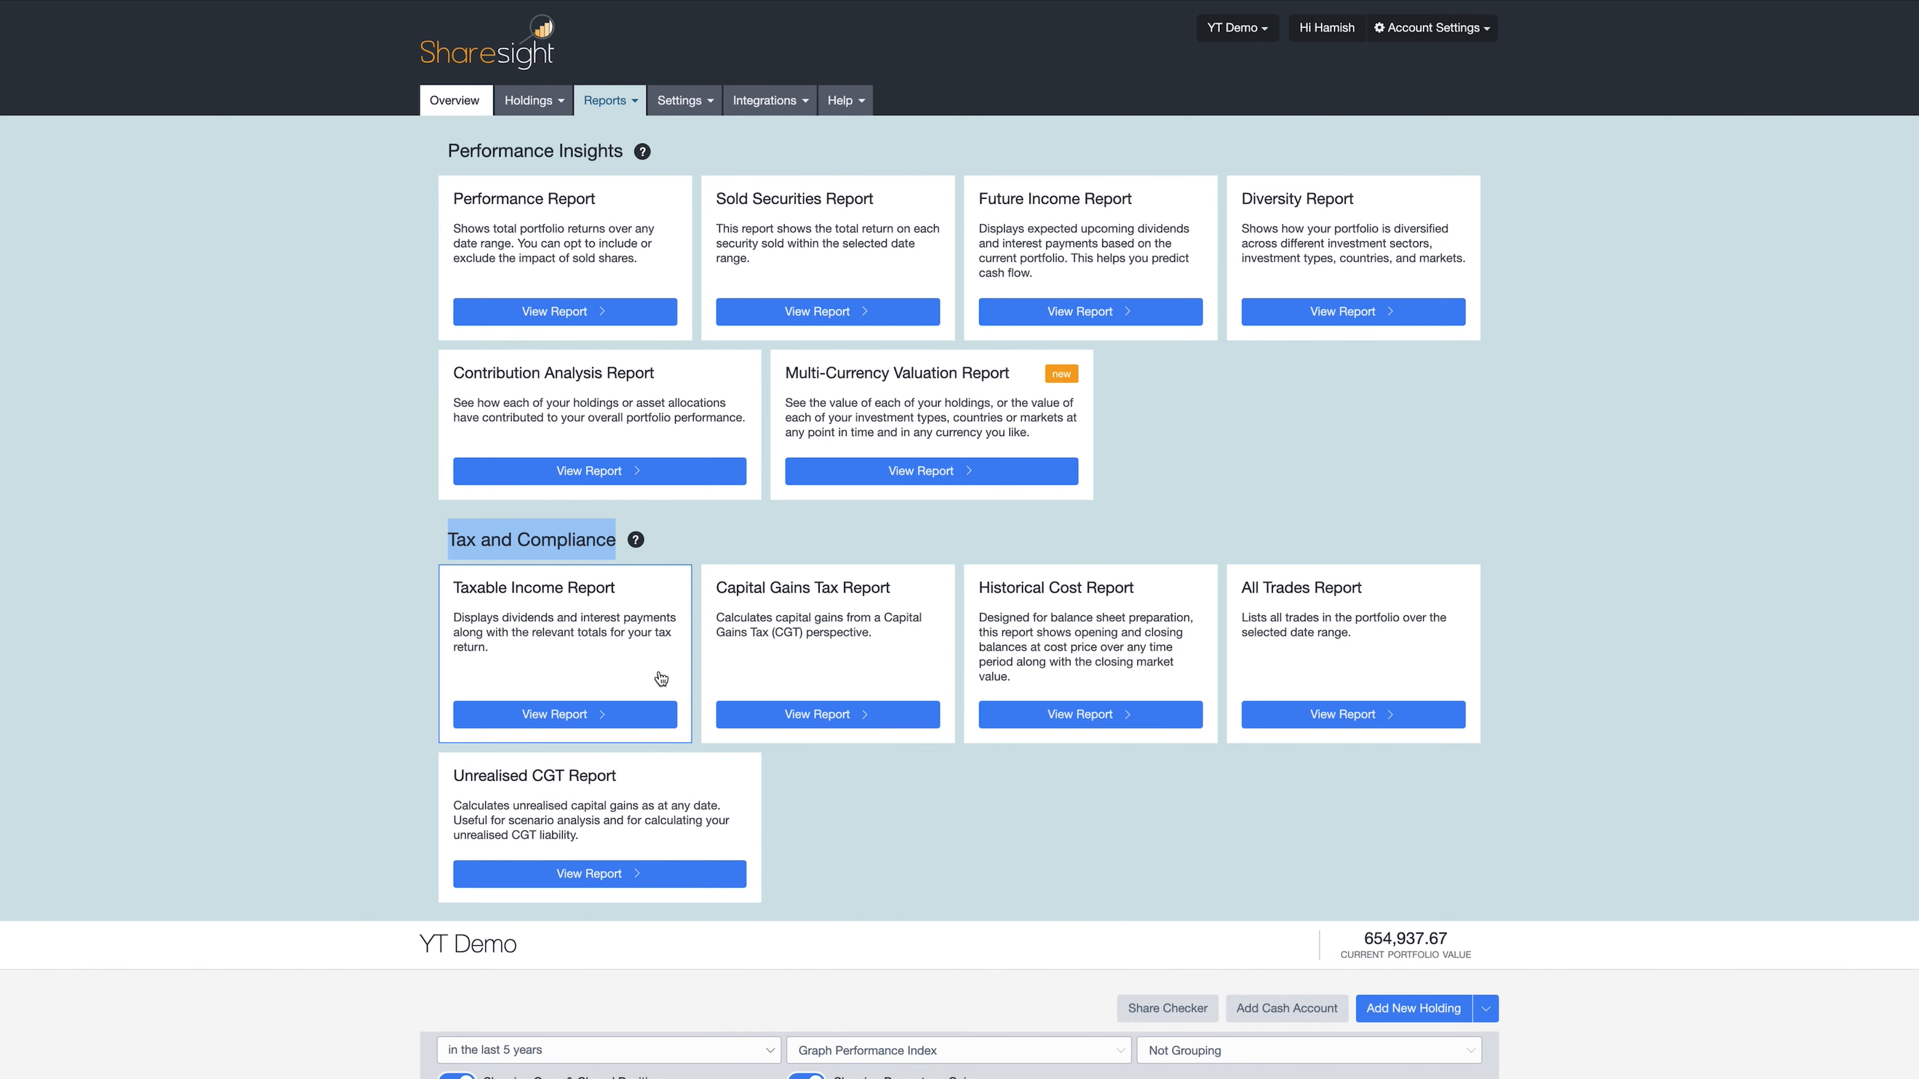
pyautogui.click(258, 621)
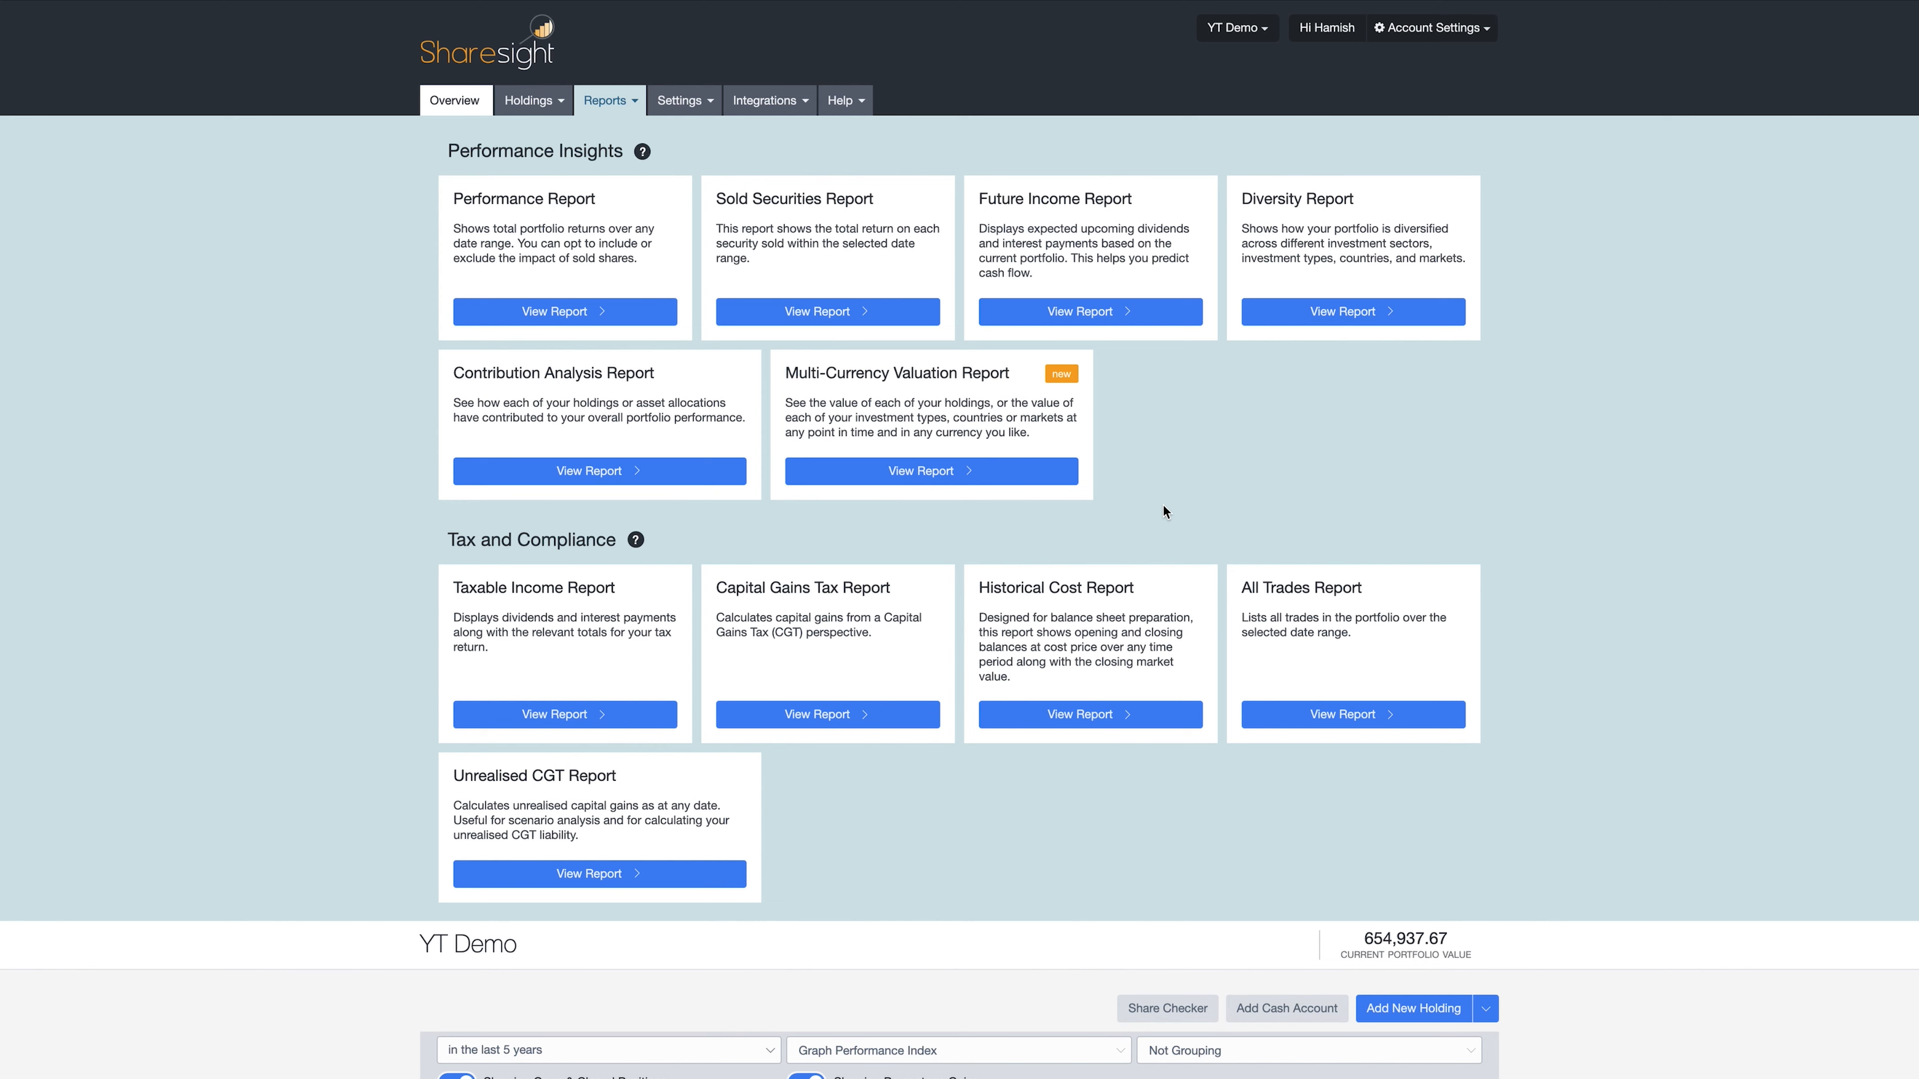
# Step: Open the Performance Report for the portfolio and bring up its date range choices
pyautogui.click(597, 313)
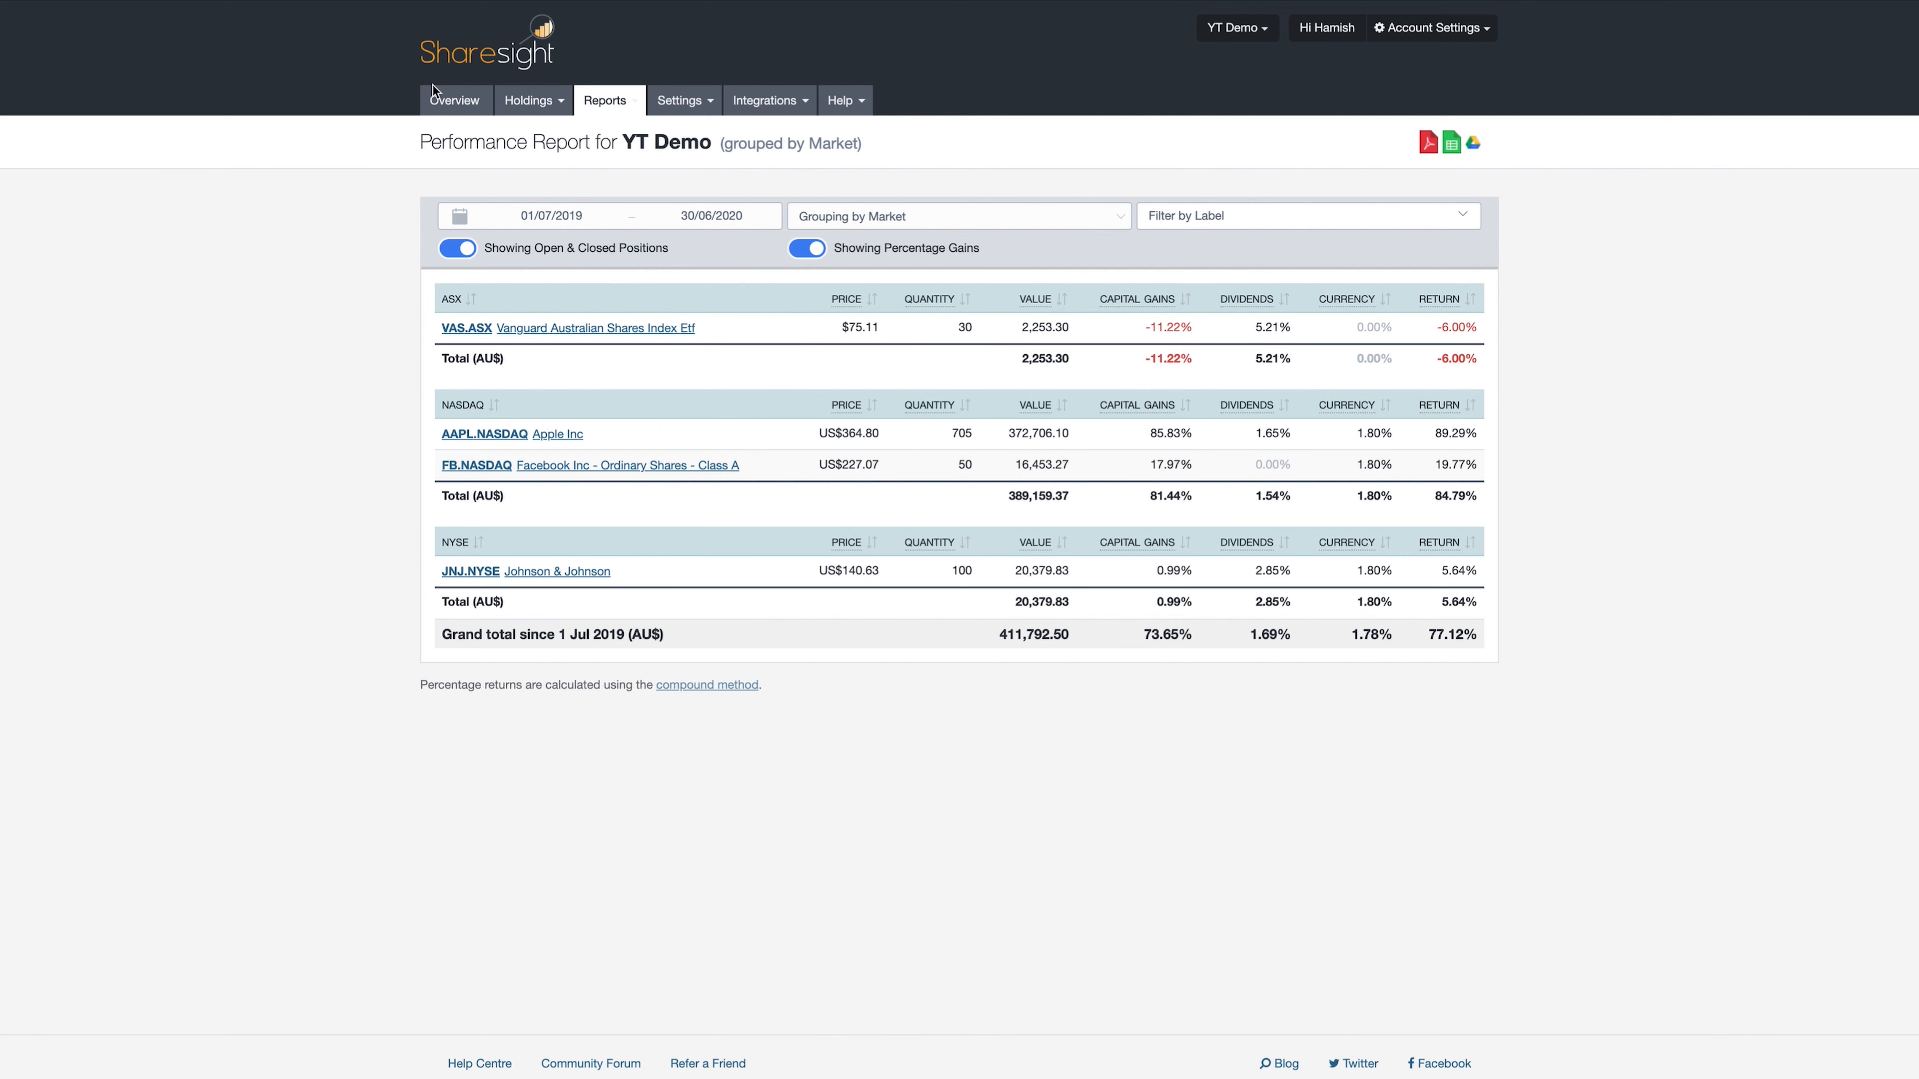
pyautogui.click(597, 218)
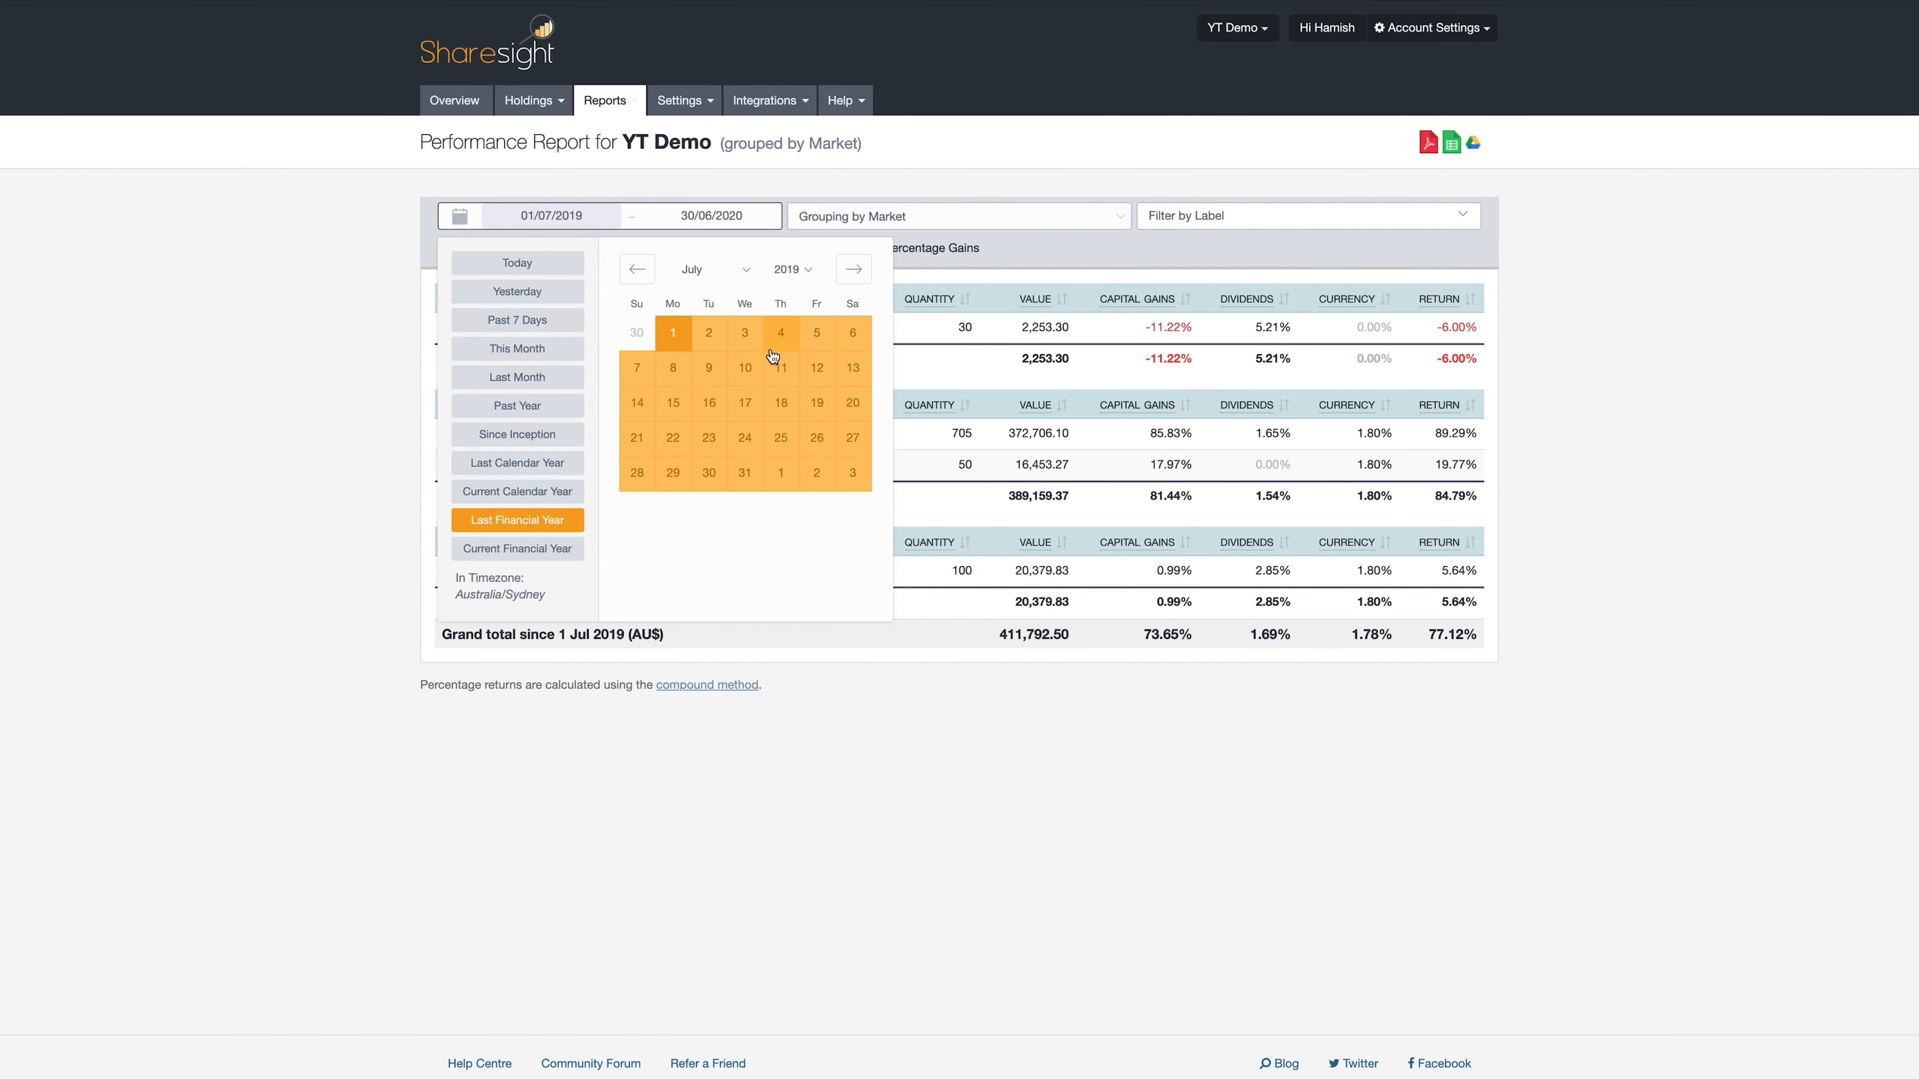